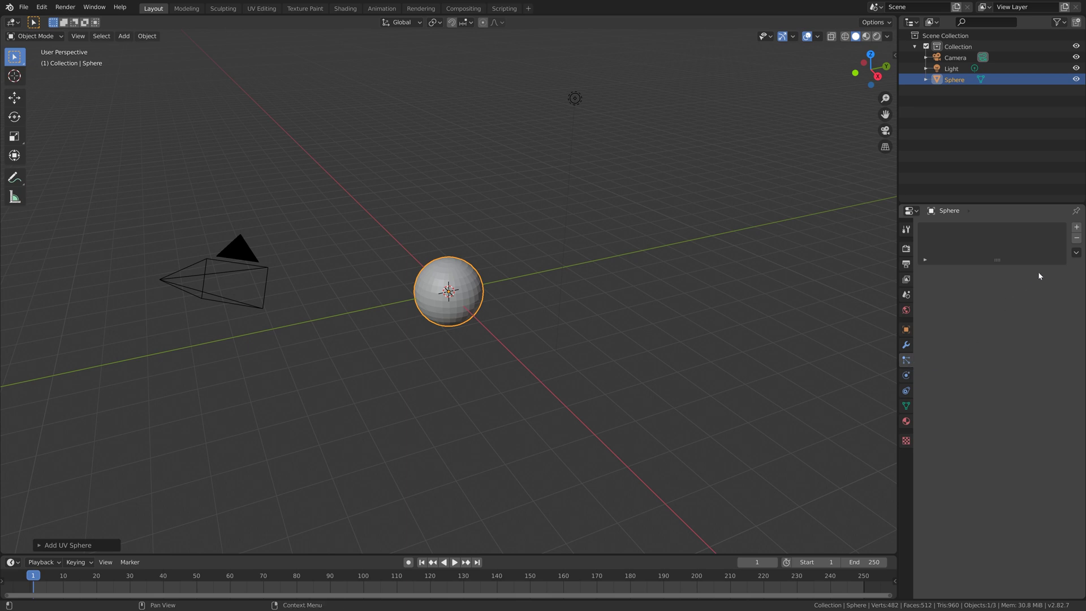
# Add an emitter particle system to the sphere and set its particle number to 3000
pyautogui.click(1077, 228)
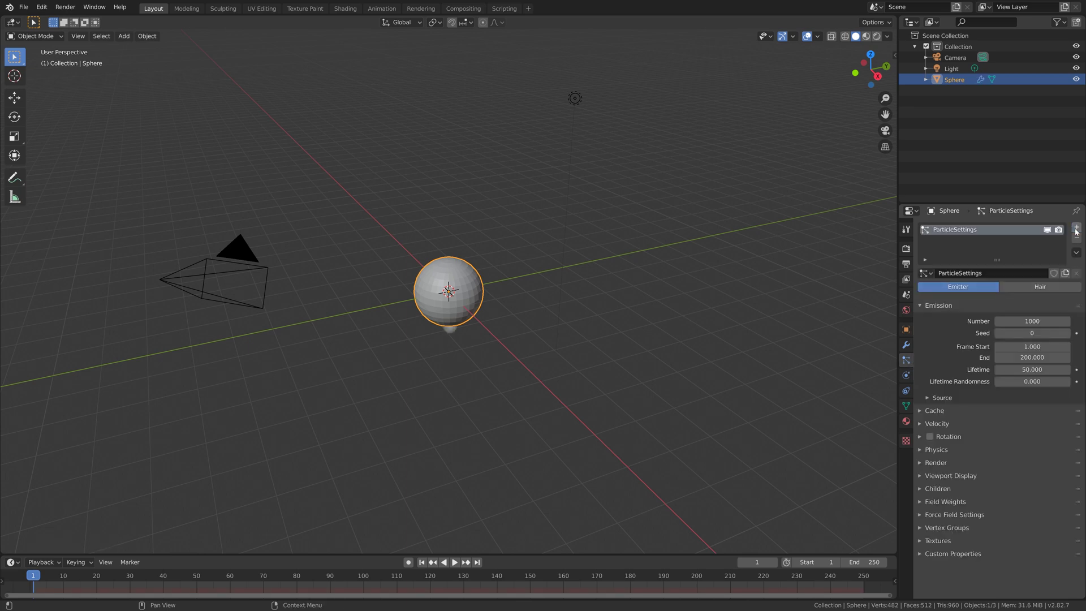
pyautogui.click(1008, 320)
pyautogui.write('3000')
pyautogui.press('Return')
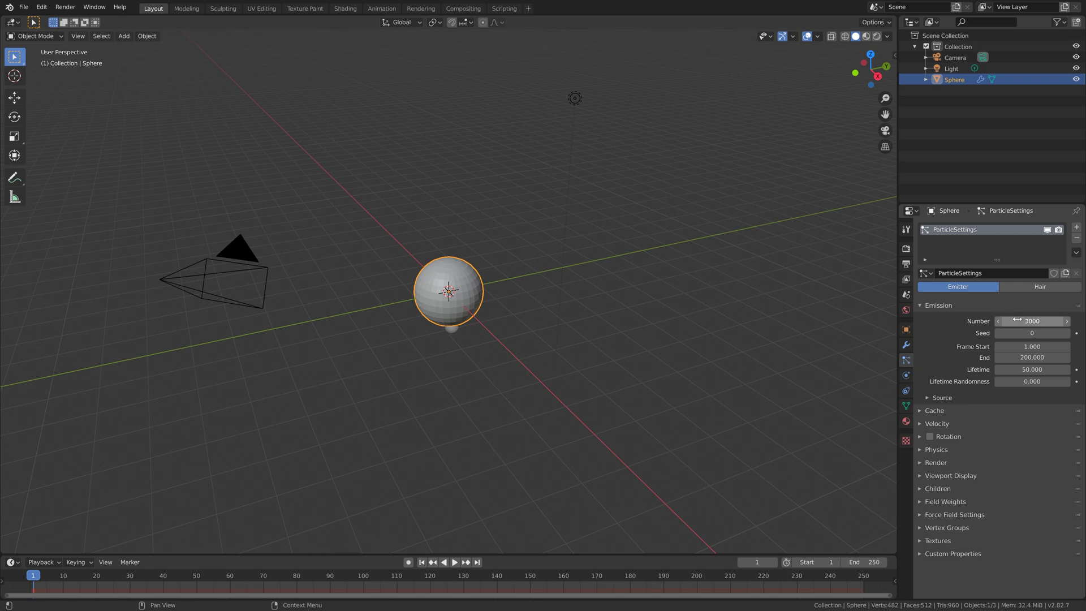
# Set the particle emission's end frame to 2, the lifetime to 7 and the lifetime randomness to 1
pyautogui.click(1018, 357)
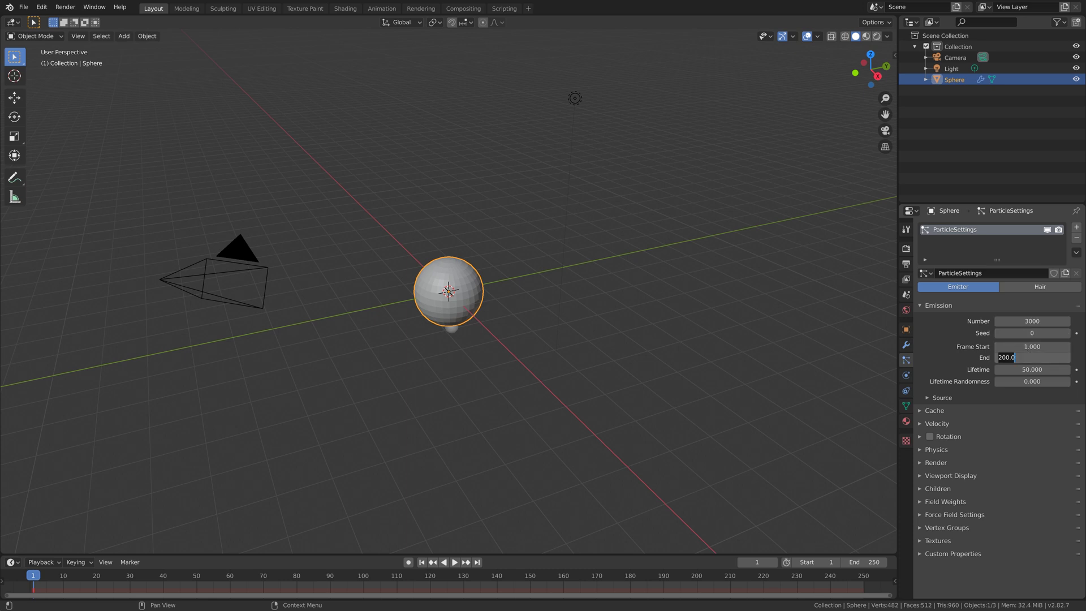
pyautogui.press('Return')
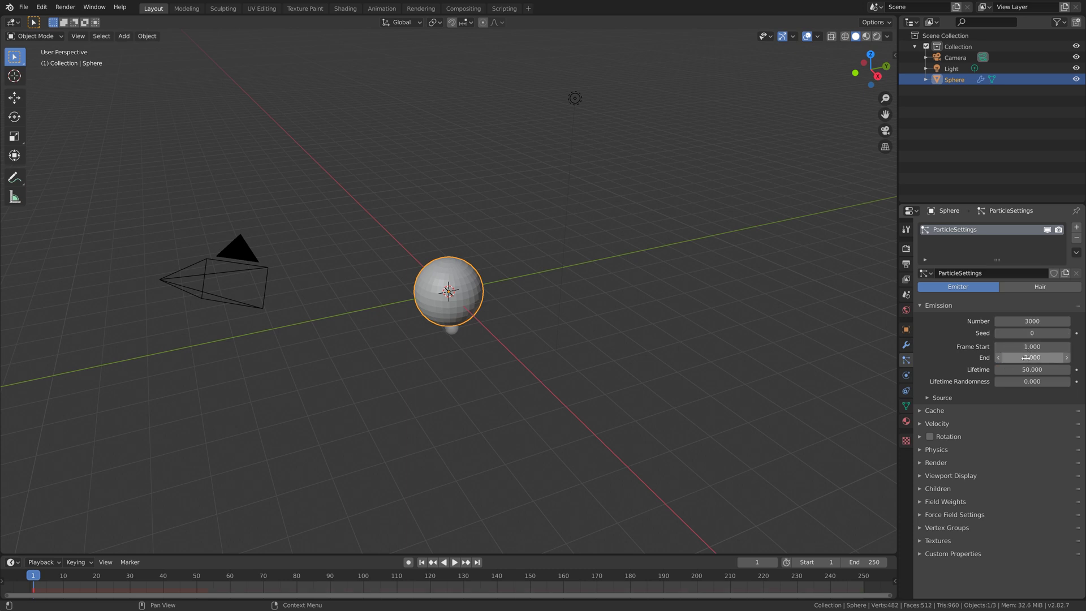
pyautogui.click(1025, 369)
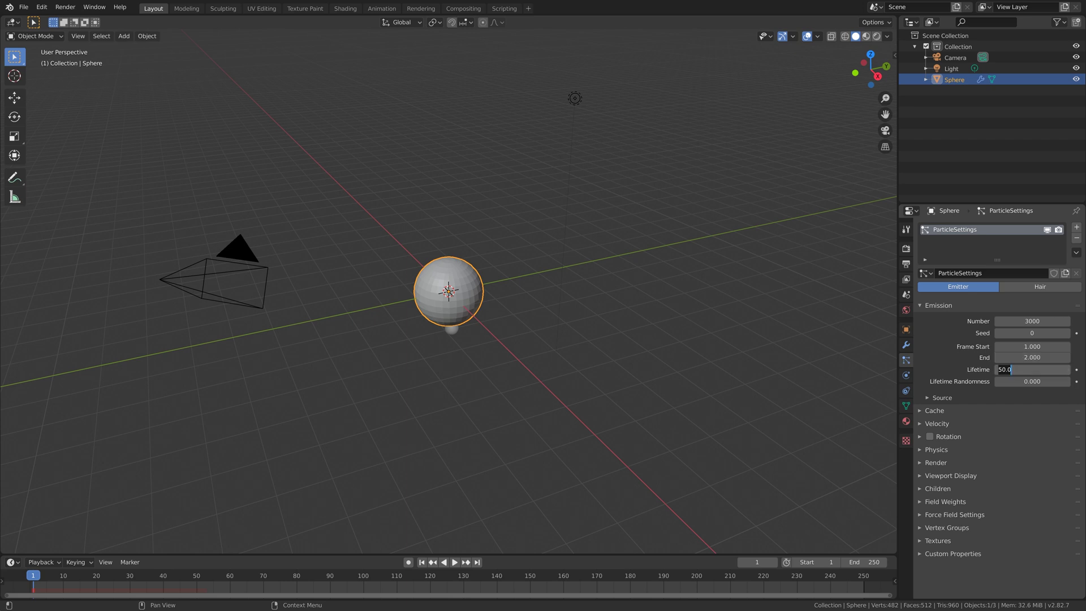
pyautogui.write('7')
pyautogui.press('Return')
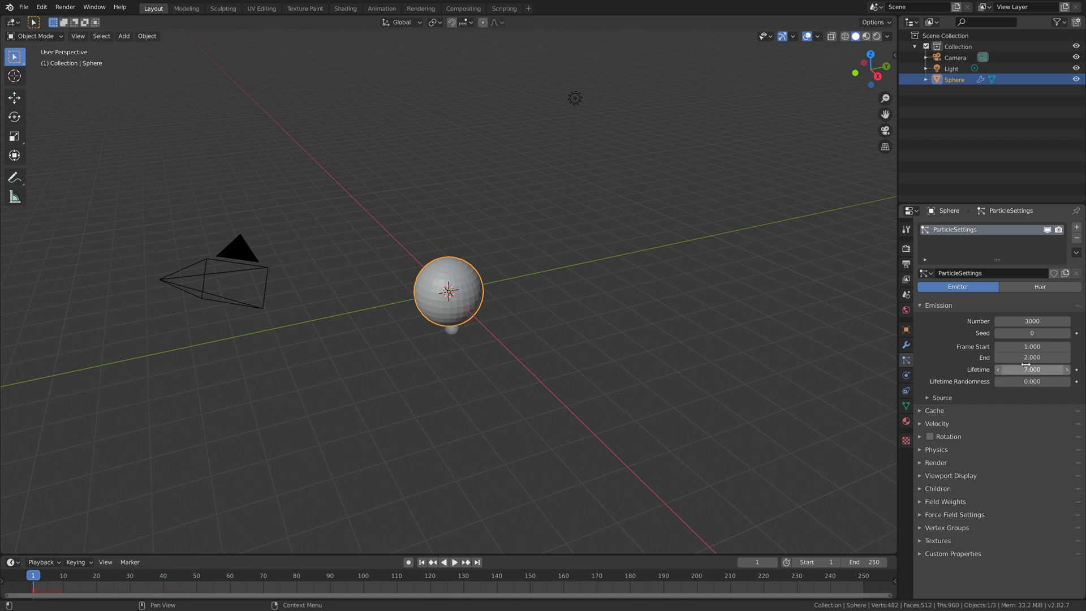
pyautogui.click(1025, 381)
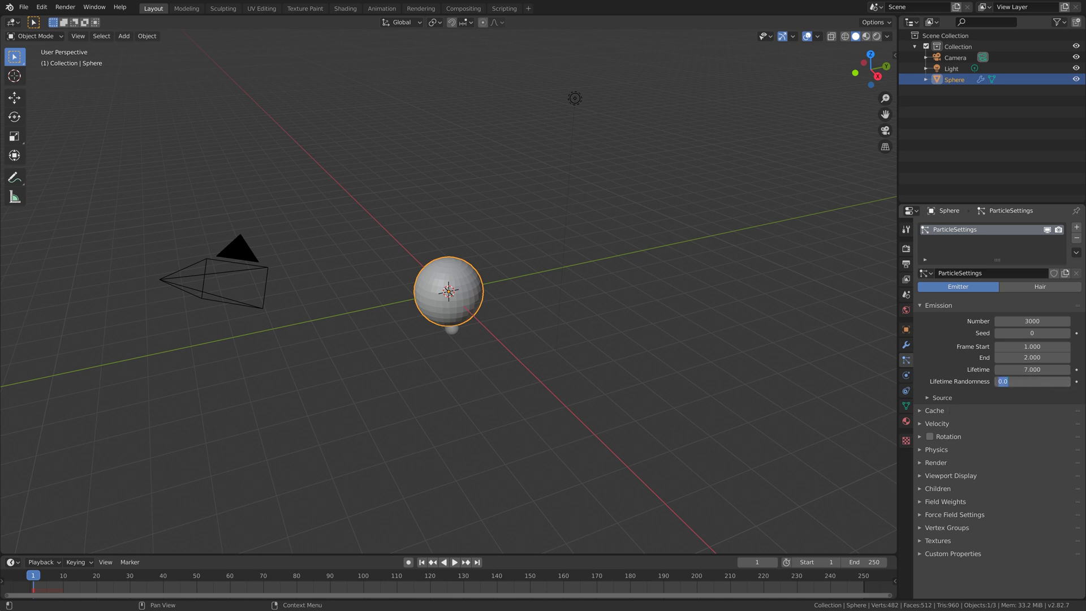
pyautogui.write('1')
pyautogui.press('Return')
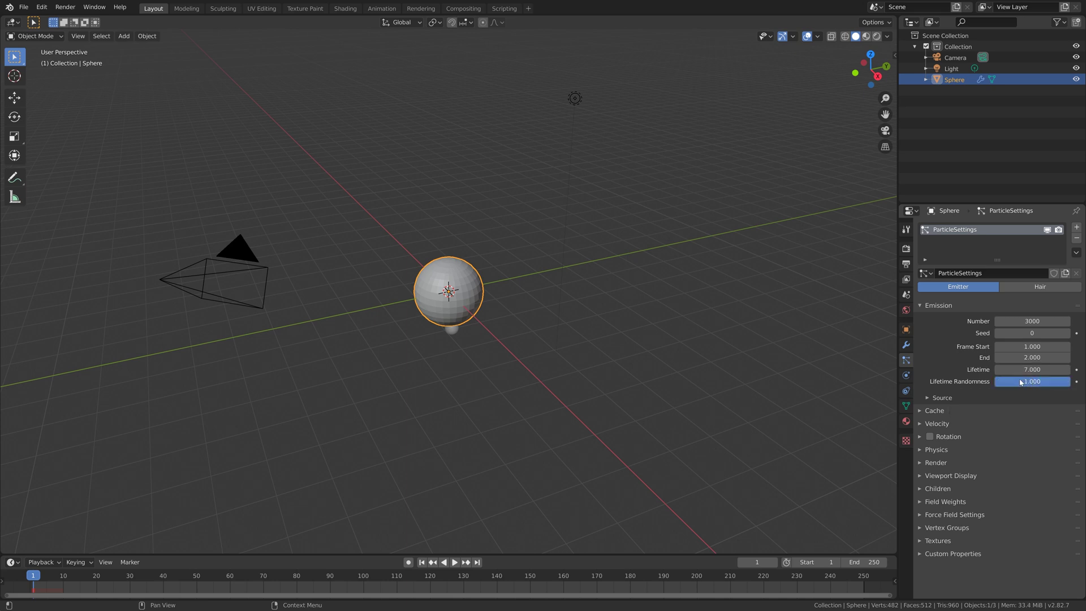
# Set the particles' normal velocity to 25 m/s and the velocity randomization to 100
pyautogui.click(971, 425)
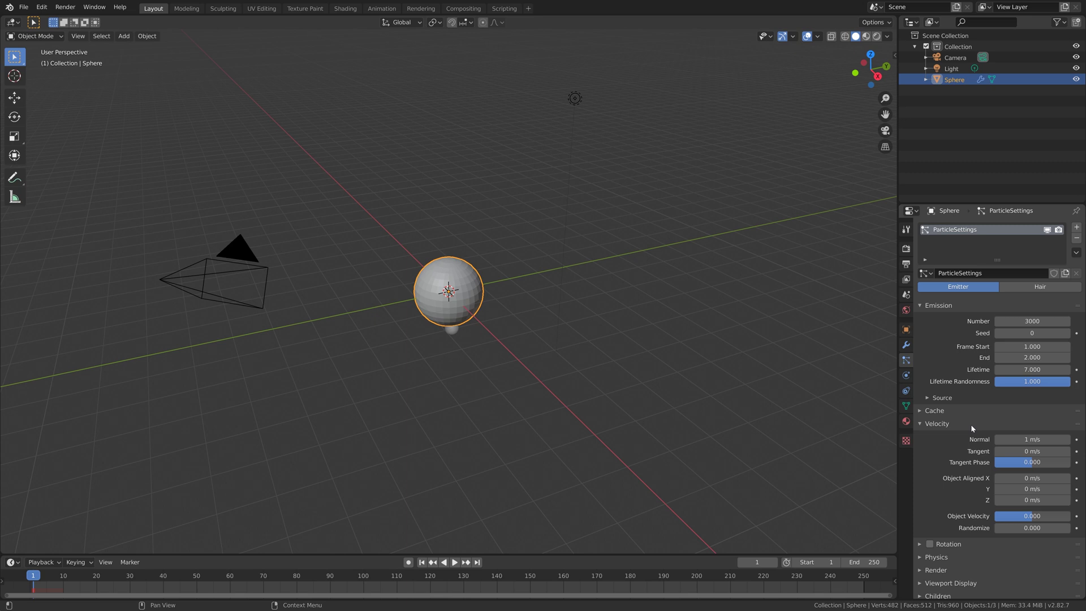
pyautogui.click(1033, 440)
pyautogui.write('25')
pyautogui.press('Return')
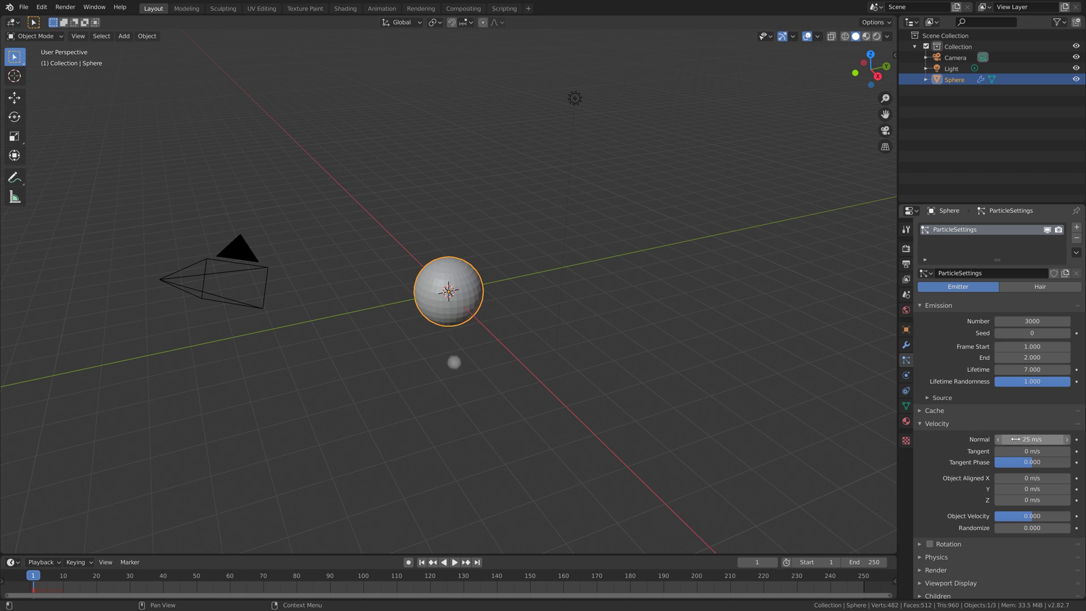
pyautogui.click(1033, 528)
pyautogui.write('0.0')
pyautogui.press('BackSpace')
pyautogui.press('BackSpace')
pyautogui.press('BackSpace')
pyautogui.write('100')
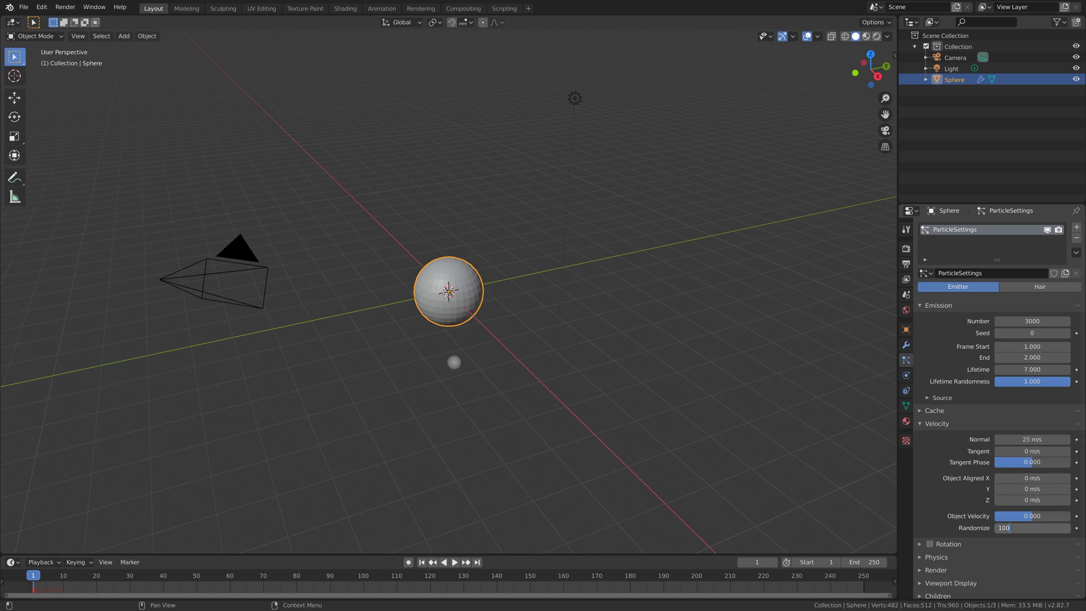
pyautogui.press('Return')
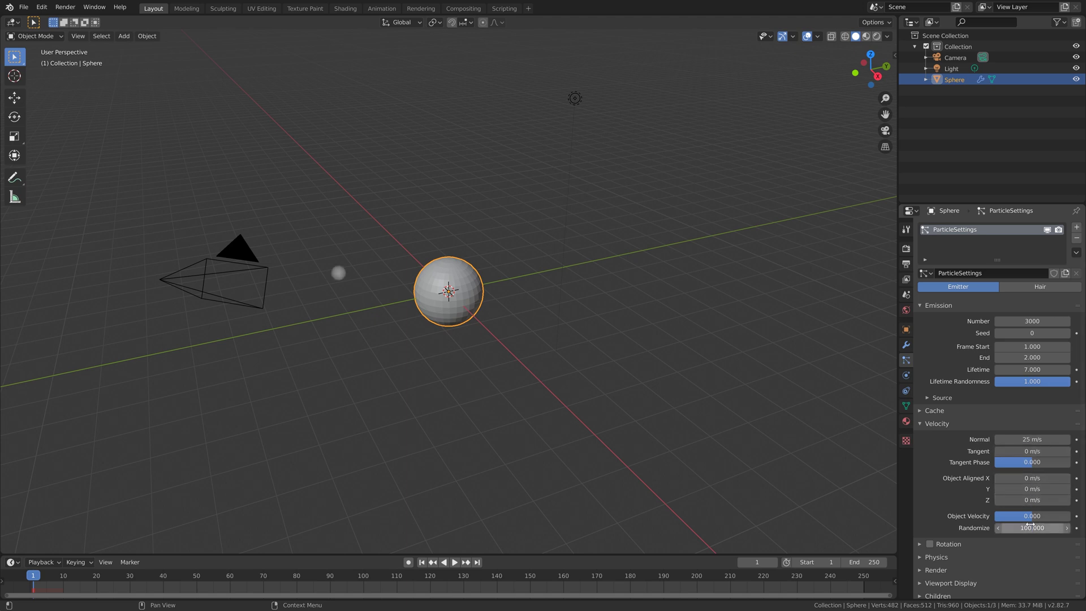
# Play the animation from the start with the view zoomed out to check the particle burst
pyautogui.click(454, 562)
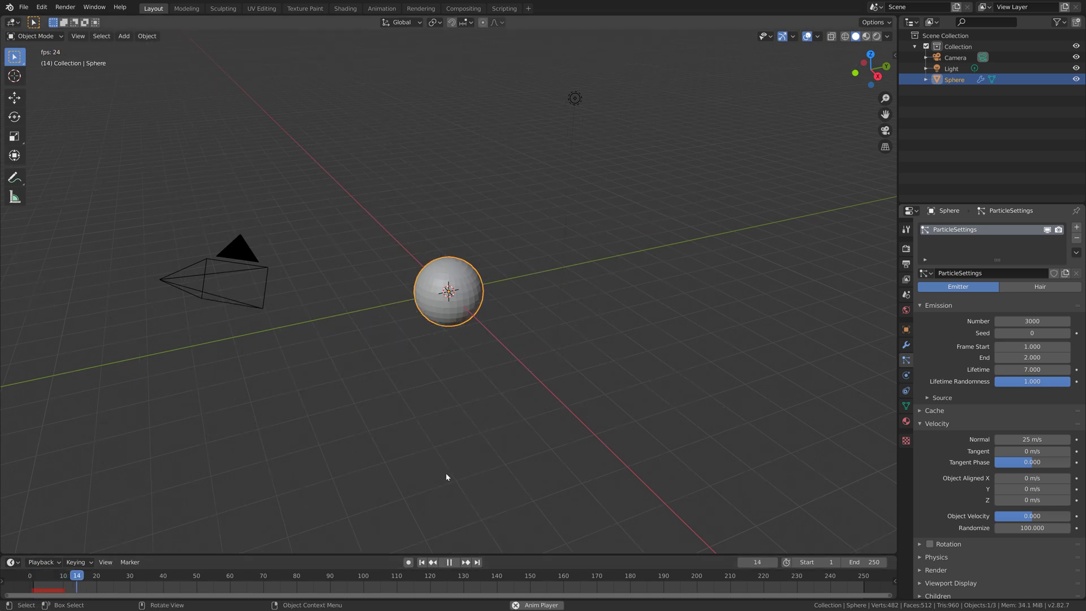
pyautogui.scroll(-7, 441, 458)
pyautogui.click(23, 577)
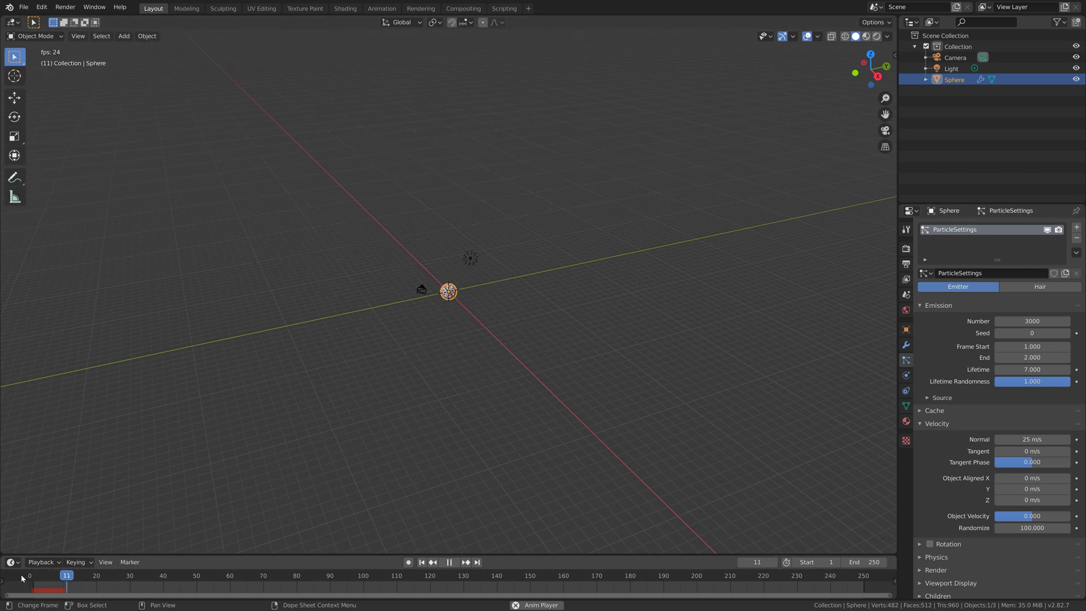
pyautogui.click(449, 561)
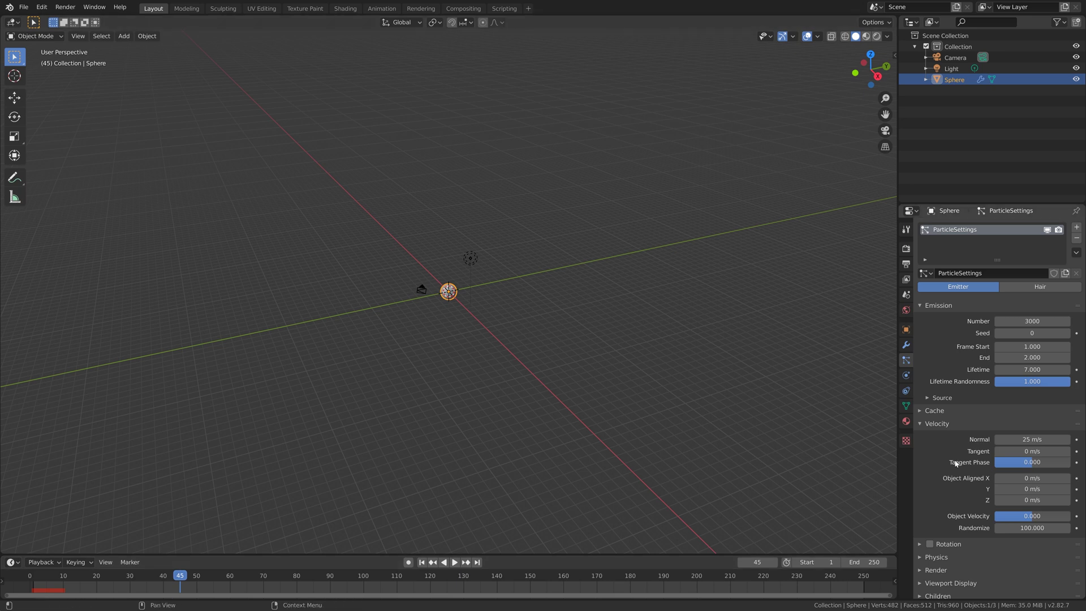
# Try a Brownian force of 8 in the particle physics, play the burst and undo the force change
pyautogui.scroll(-3, 955, 506)
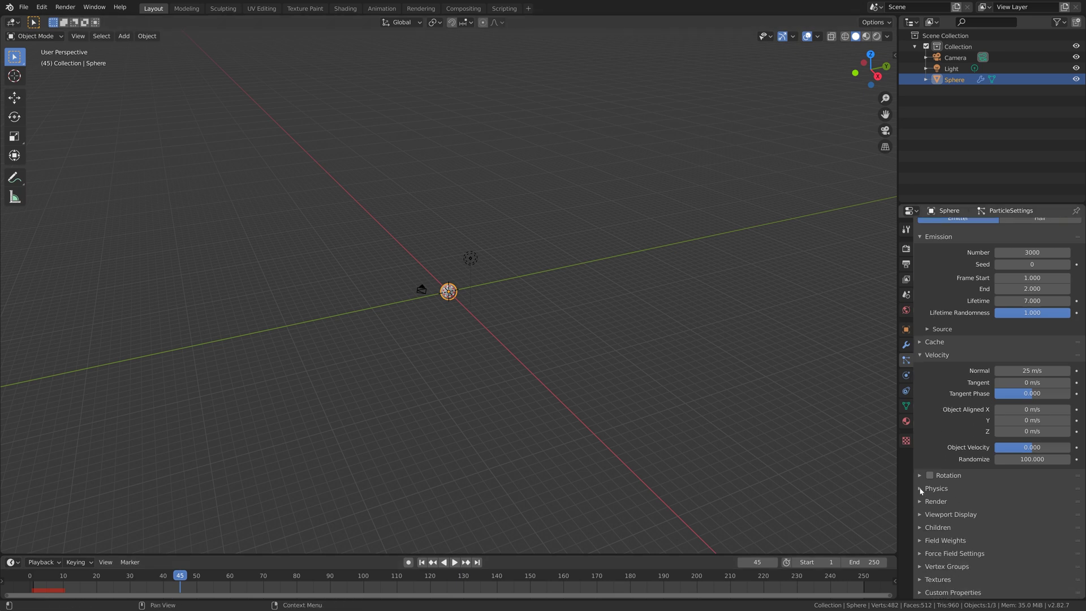
pyautogui.click(937, 489)
pyautogui.scroll(-4, 934, 498)
pyautogui.click(1021, 471)
pyautogui.write('8')
pyautogui.press('Return')
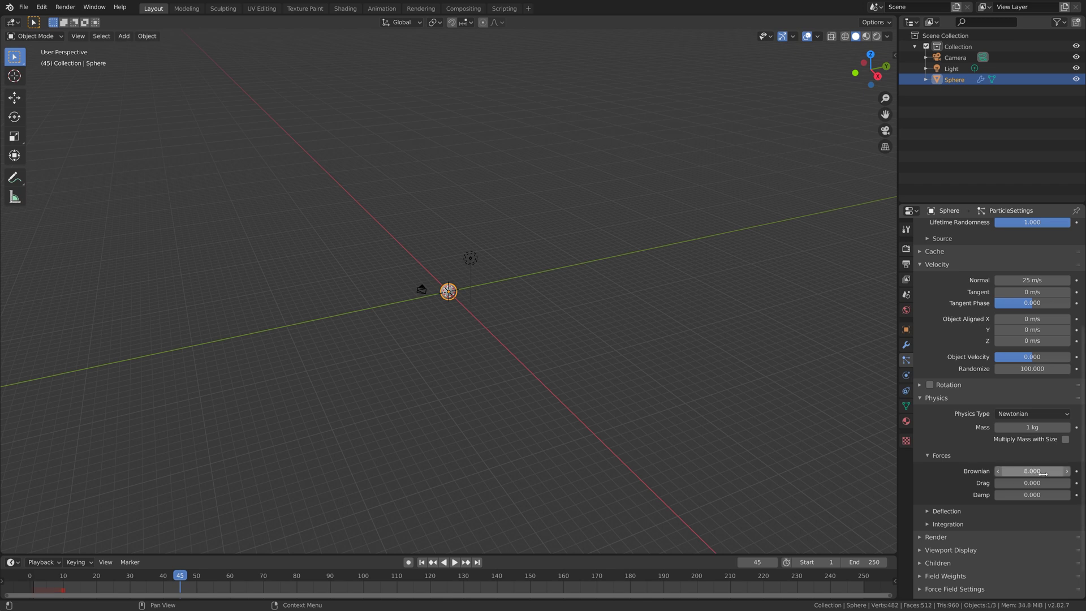
pyautogui.click(30, 578)
pyautogui.click(454, 562)
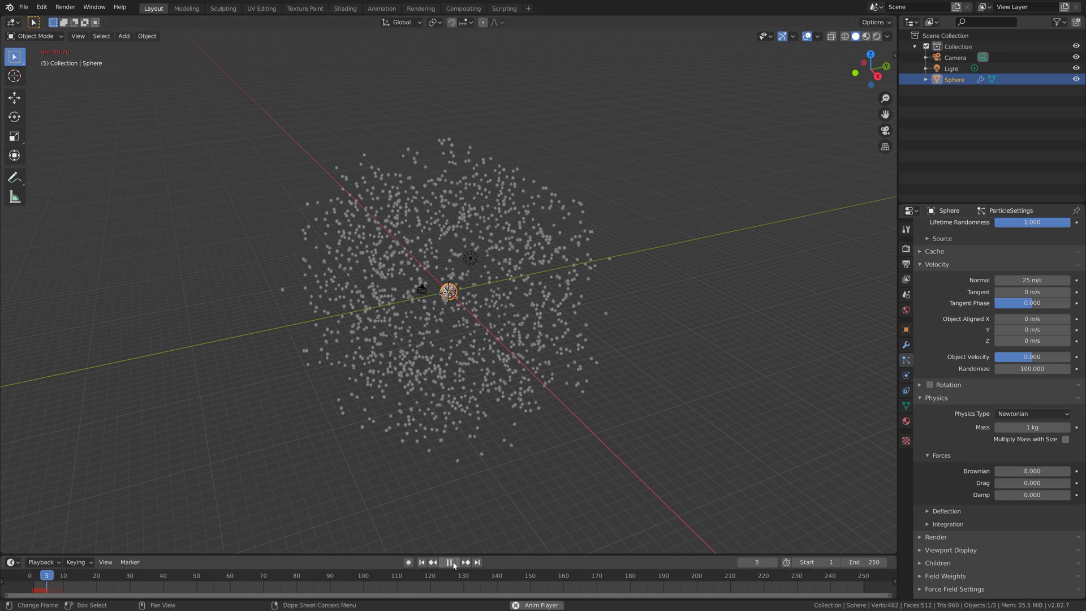
pyautogui.click(455, 561)
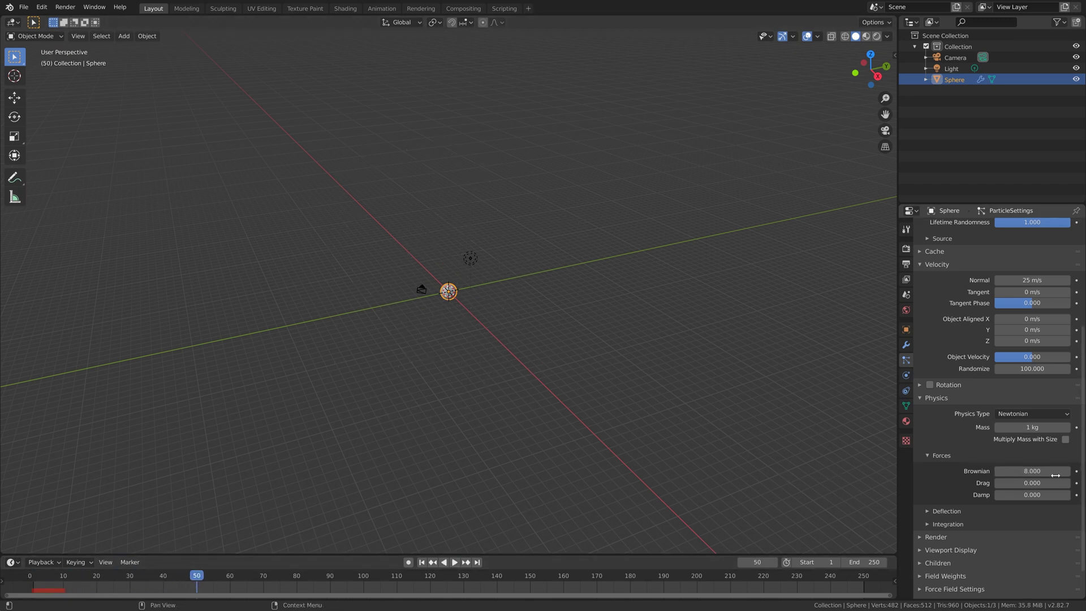
pyautogui.hotkey('ctrl', 'z')
# Replay the particle burst twice from the start of the timeline to examine its motion
pyautogui.click(30, 578)
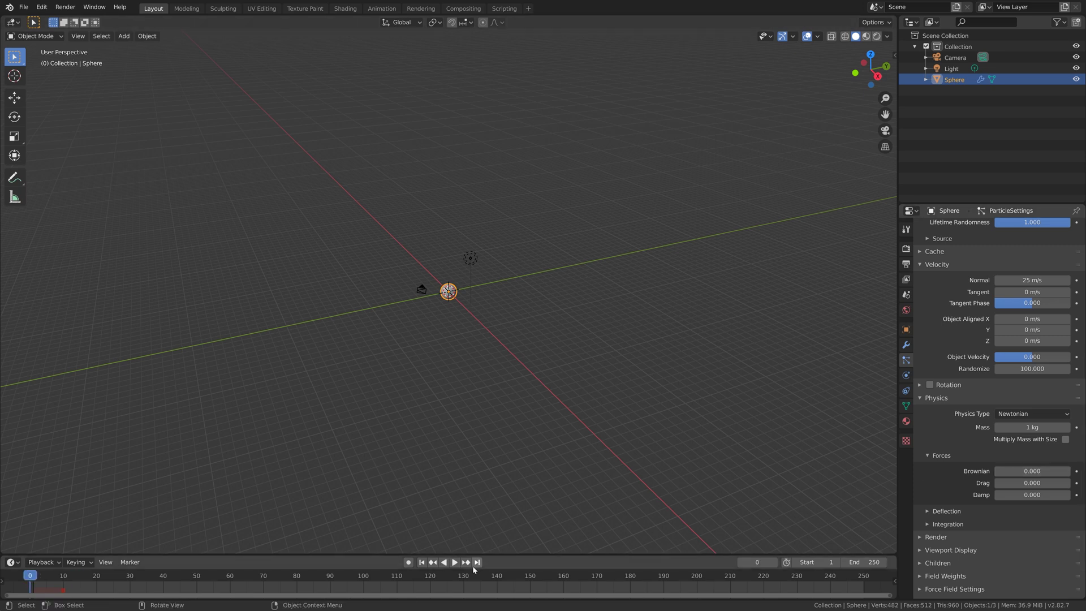
pyautogui.click(454, 561)
pyautogui.click(456, 562)
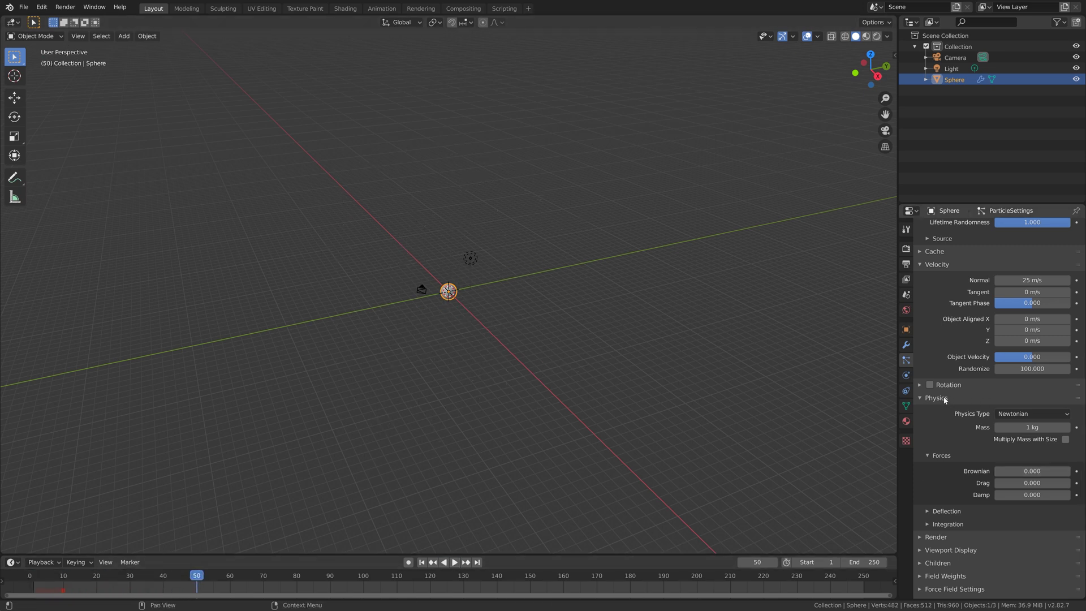
pyautogui.scroll(4, 946, 396)
pyautogui.click(30, 579)
pyautogui.click(455, 562)
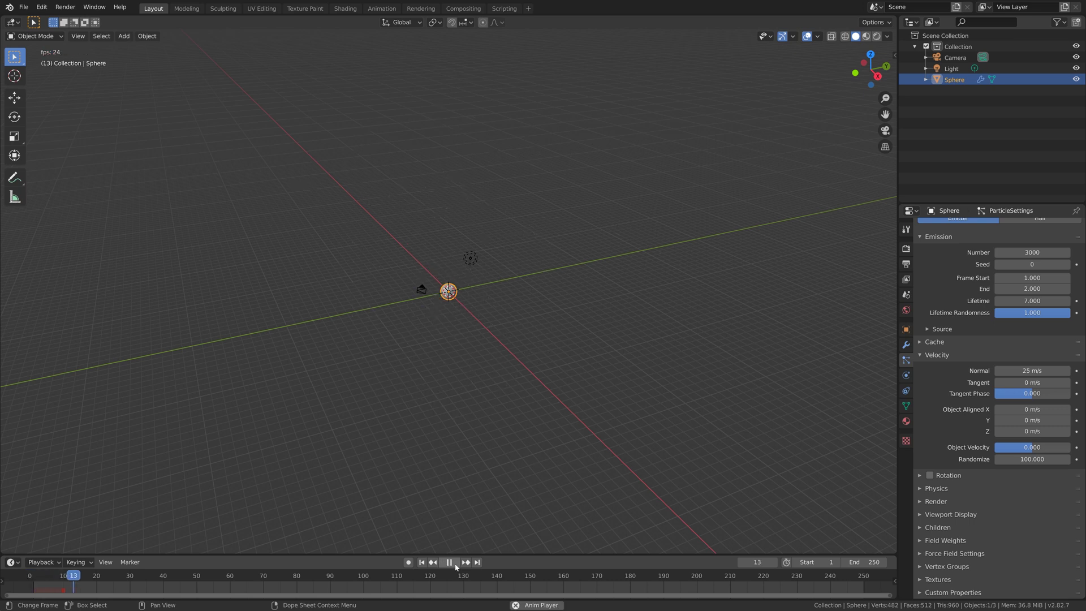
pyautogui.click(457, 562)
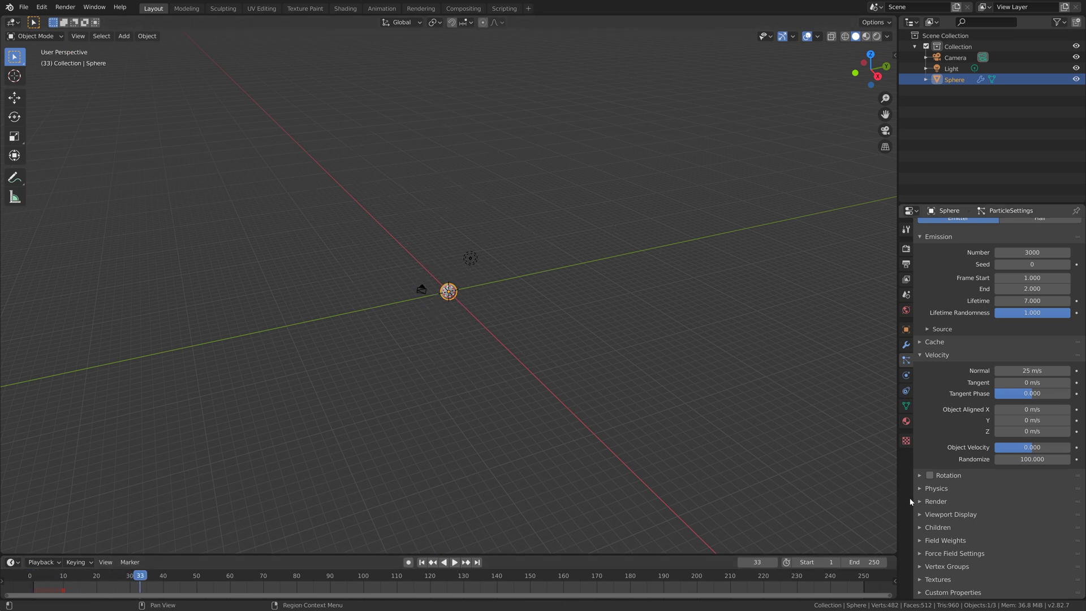
# Pause the burst at frame 8 and set the particles' viewport display size to 0.03 m
pyautogui.click(924, 502)
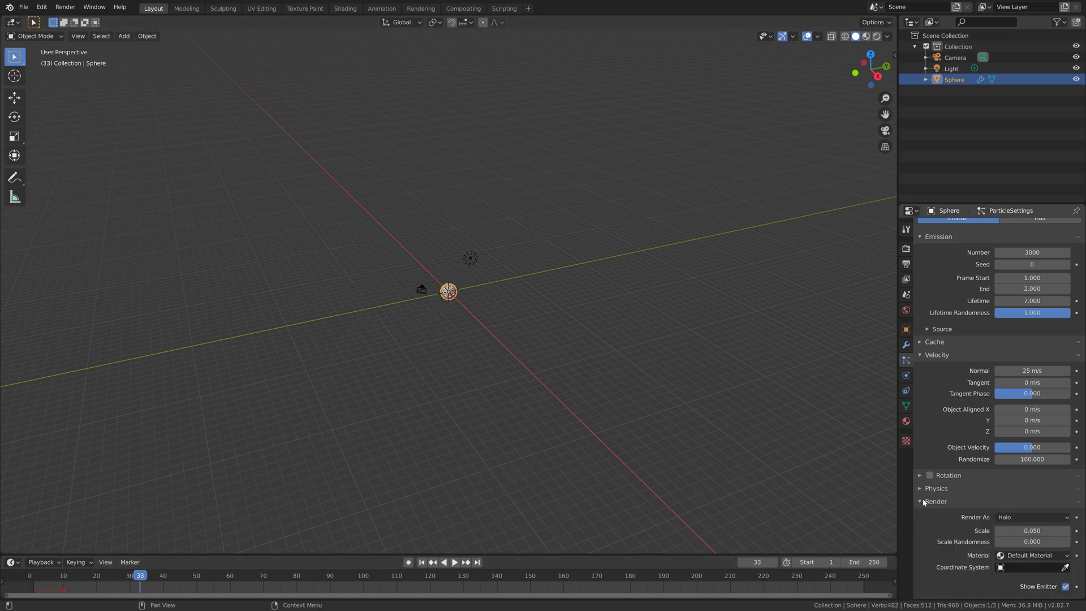
pyautogui.scroll(-4, 961, 504)
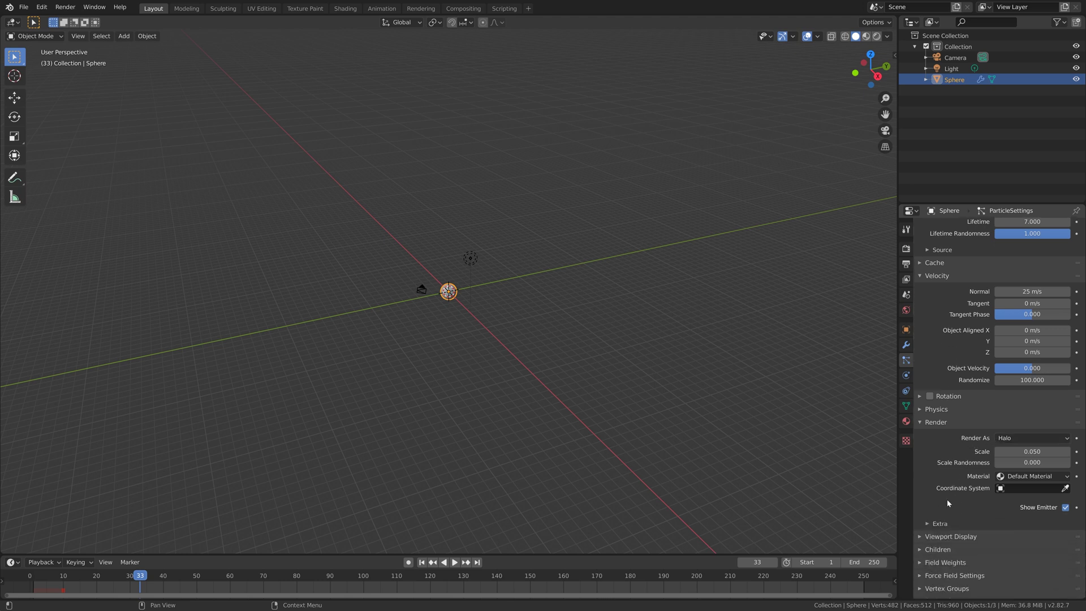
pyautogui.click(942, 515)
pyautogui.scroll(-3, 951, 515)
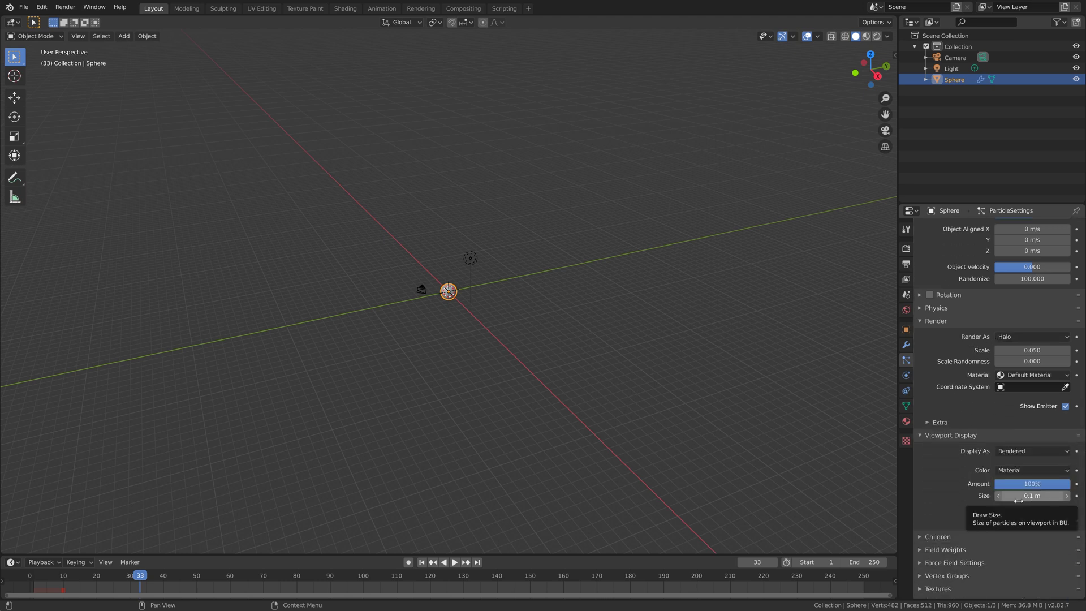
pyautogui.keyDown('alt'); pyautogui.scroll(20, 440, 579); pyautogui.keyUp('alt')
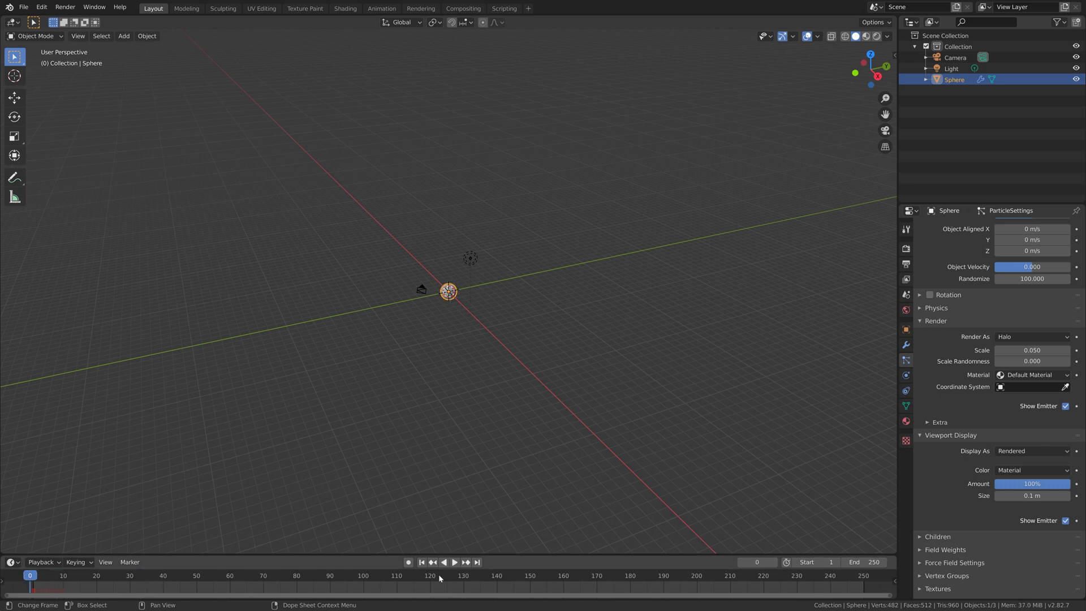
pyautogui.click(455, 563)
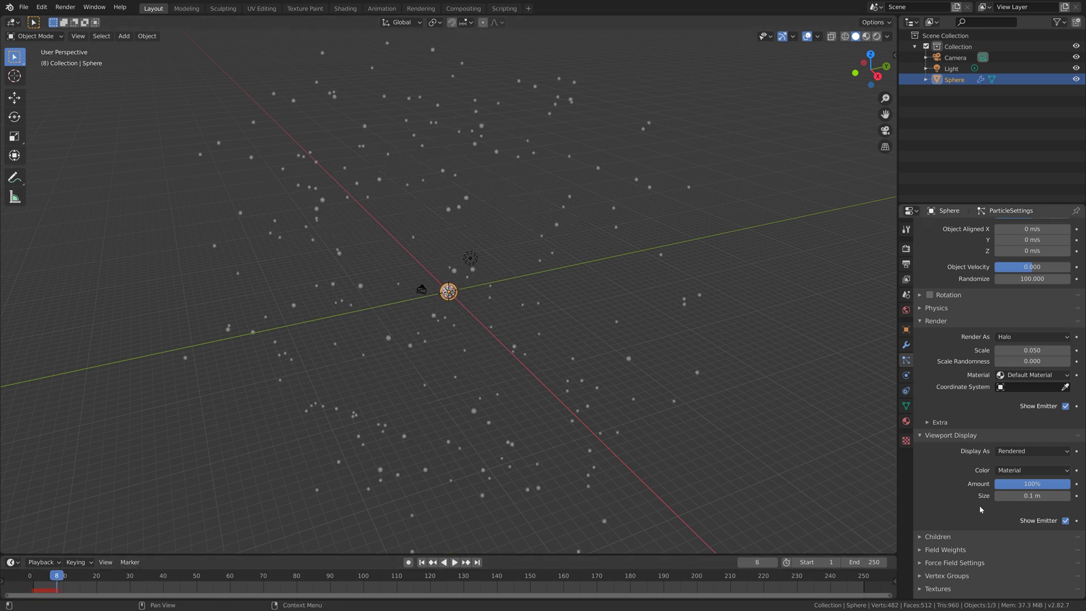
pyautogui.click(1012, 496)
pyautogui.write('0.03')
pyautogui.press('Return')
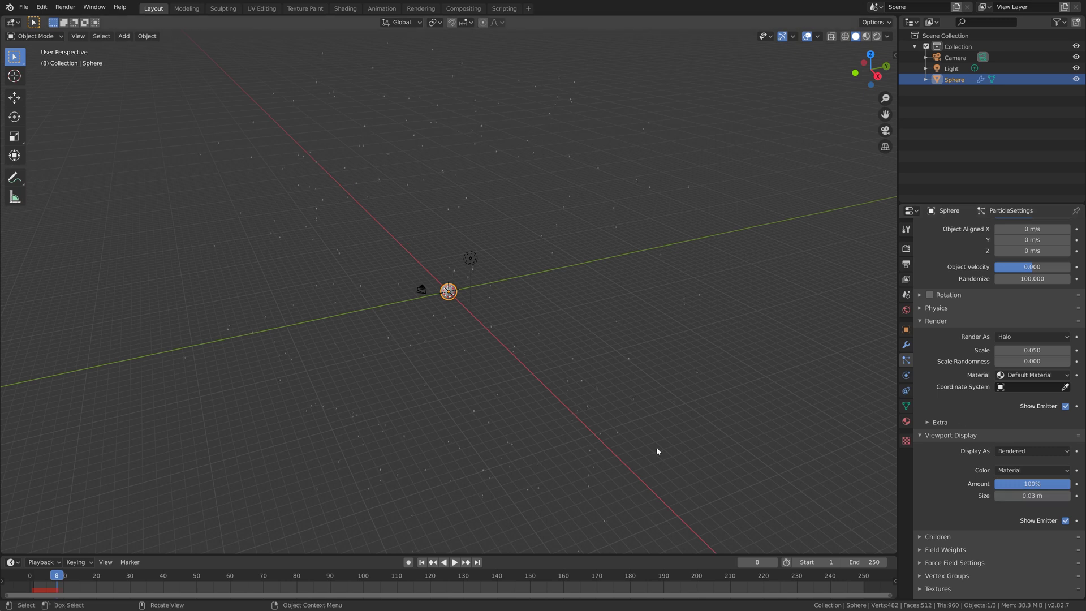
# Return to frame 1 and hide the emitter in the particle system's viewport display
pyautogui.moveTo(656, 451); pyautogui.dragTo(569, 388, button='middle')
pyautogui.moveTo(56, 576); pyautogui.dragTo(32, 577)
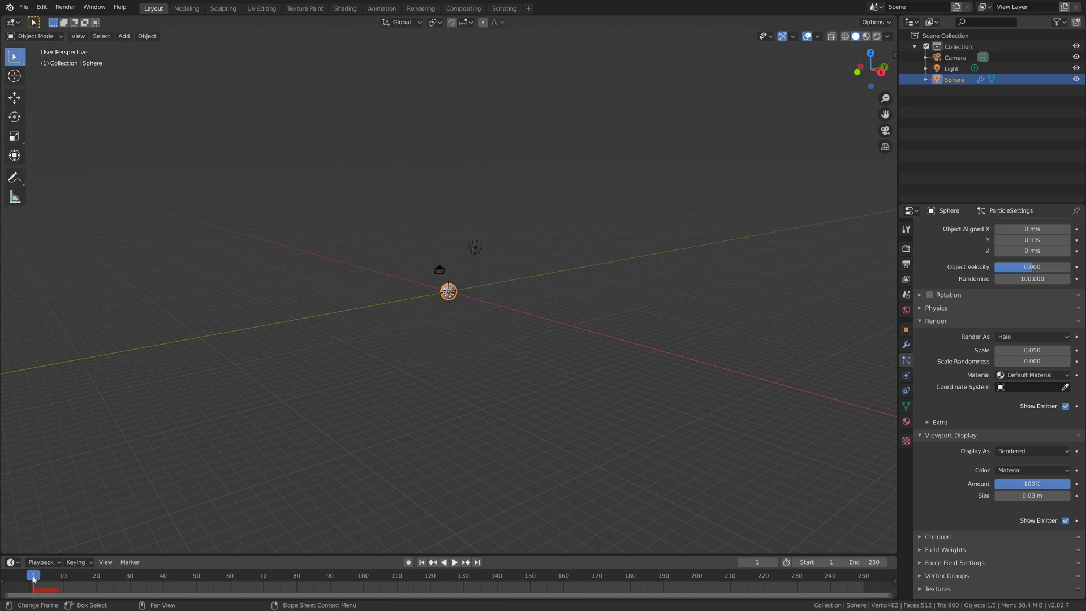
pyautogui.click(1066, 520)
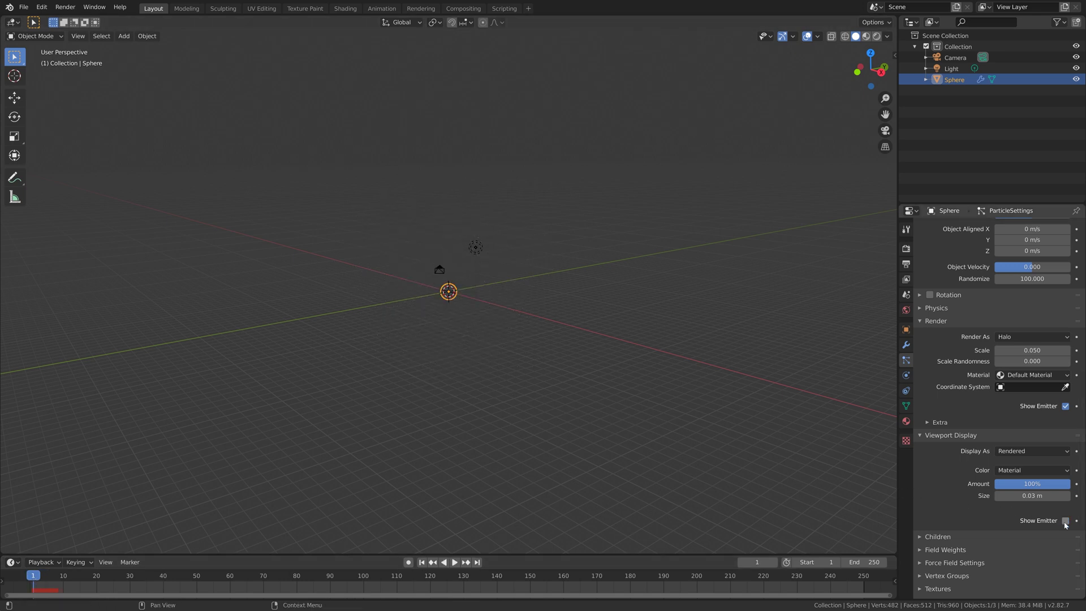
pyautogui.moveTo(337, 335); pyautogui.dragTo(470, 315, button='middle')
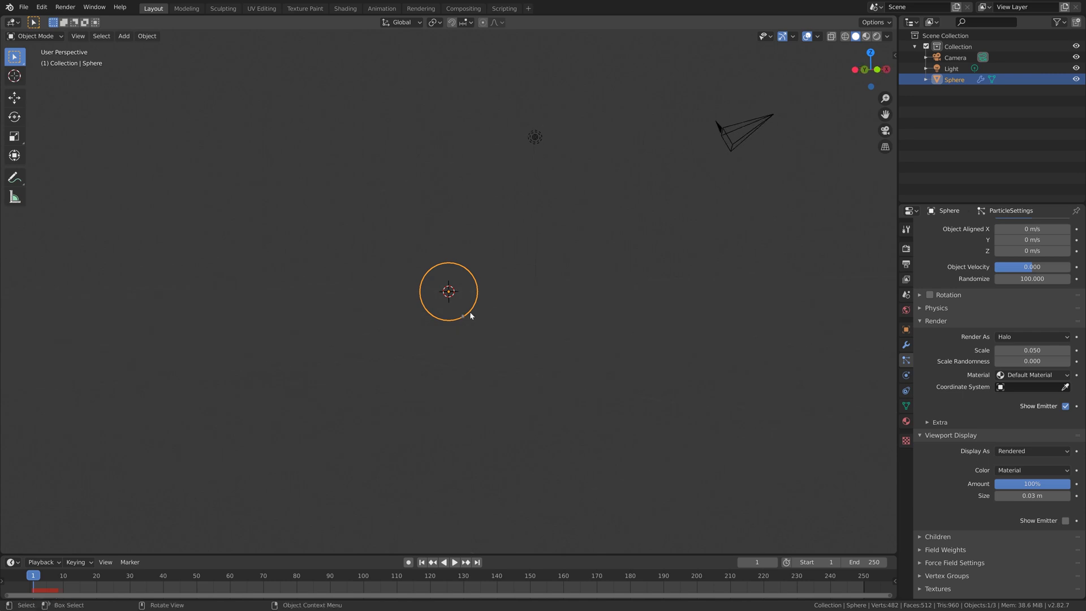
# Turn off Show Emitter for renders and turn it back on for the viewport display
pyautogui.click(1066, 405)
pyautogui.moveTo(731, 374); pyautogui.dragTo(528, 376, button='middle')
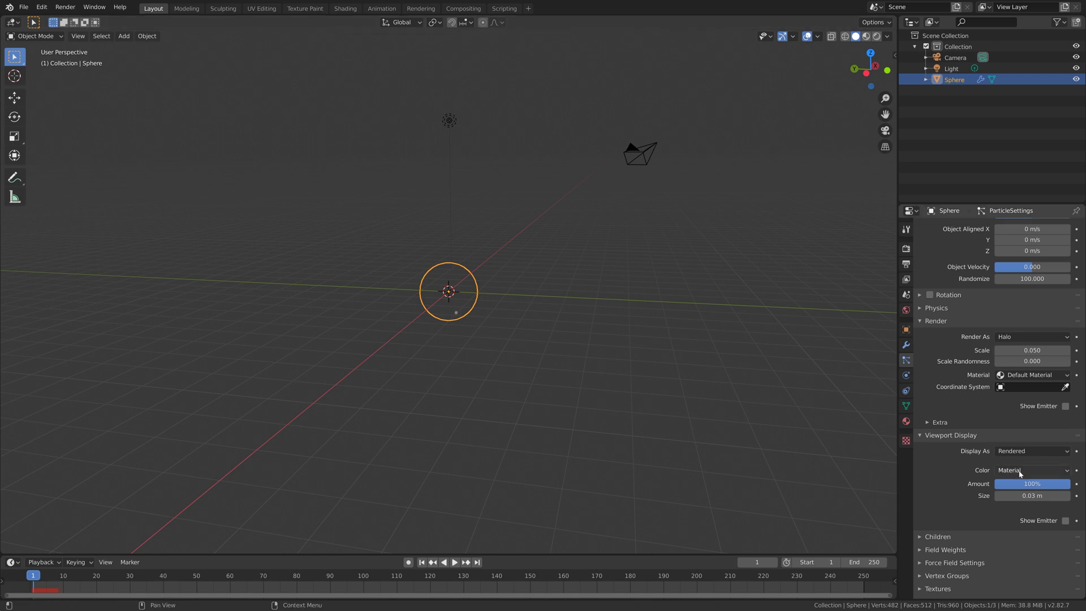
pyautogui.click(1066, 521)
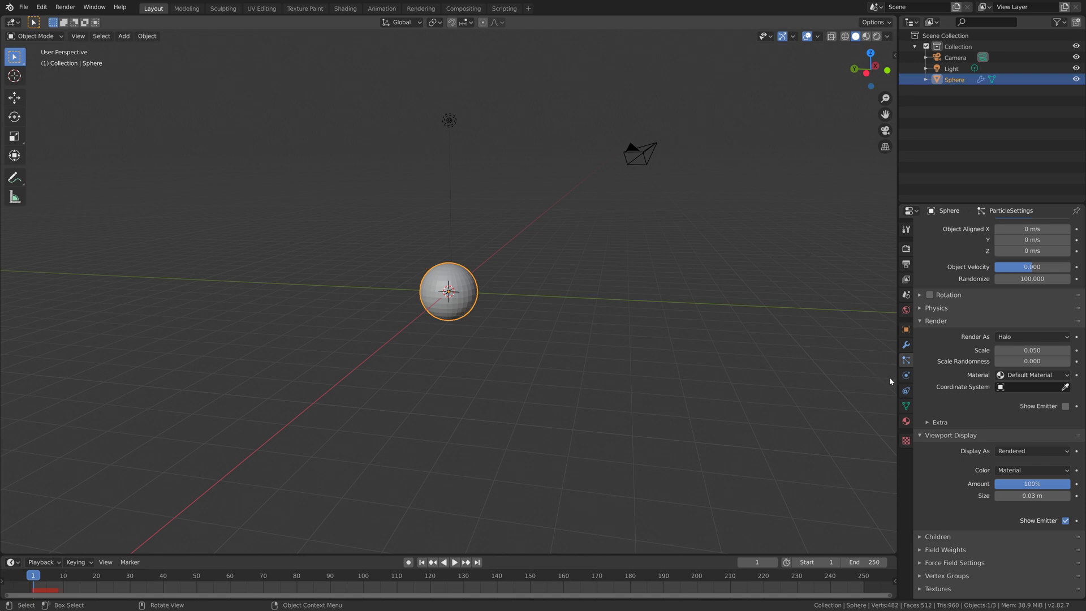
# Enable Fluid physics on the sphere as a Flow object with the Fire + Smoke flow type
pyautogui.click(906, 375)
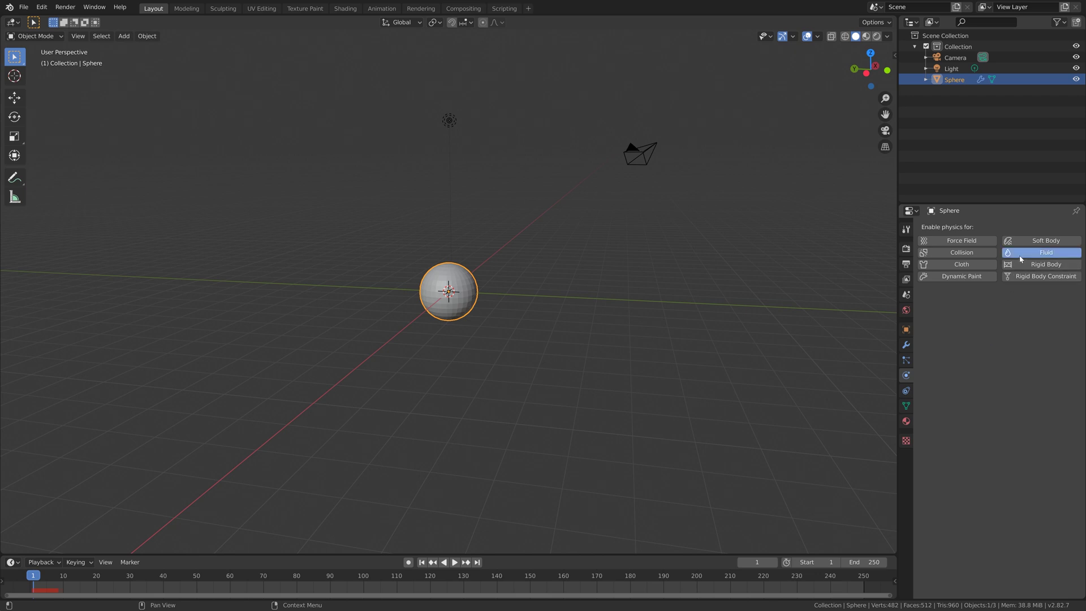
pyautogui.click(1038, 253)
pyautogui.click(1013, 308)
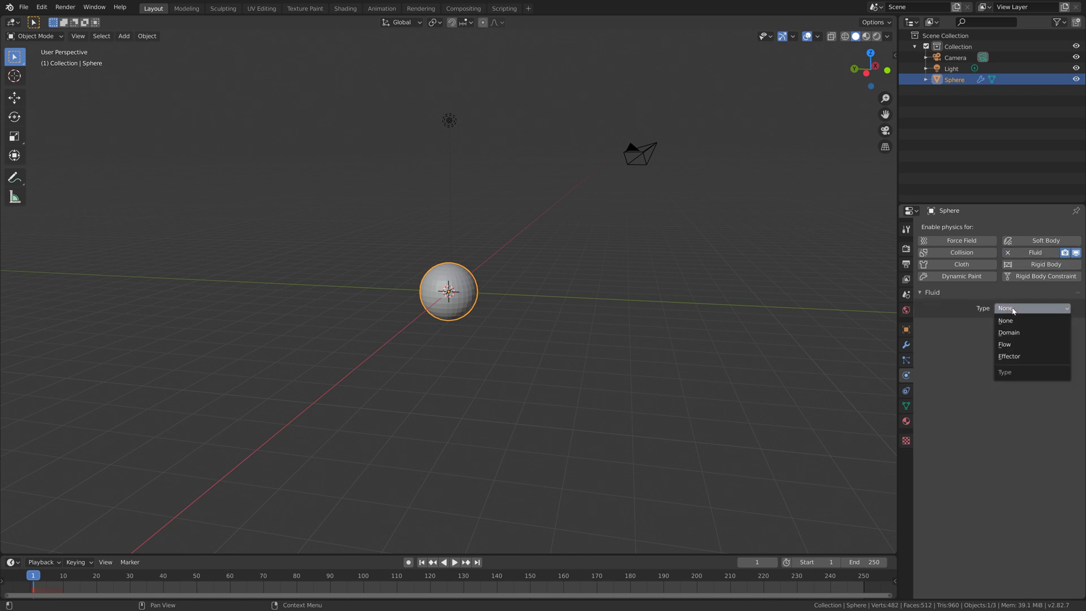
pyautogui.click(1016, 343)
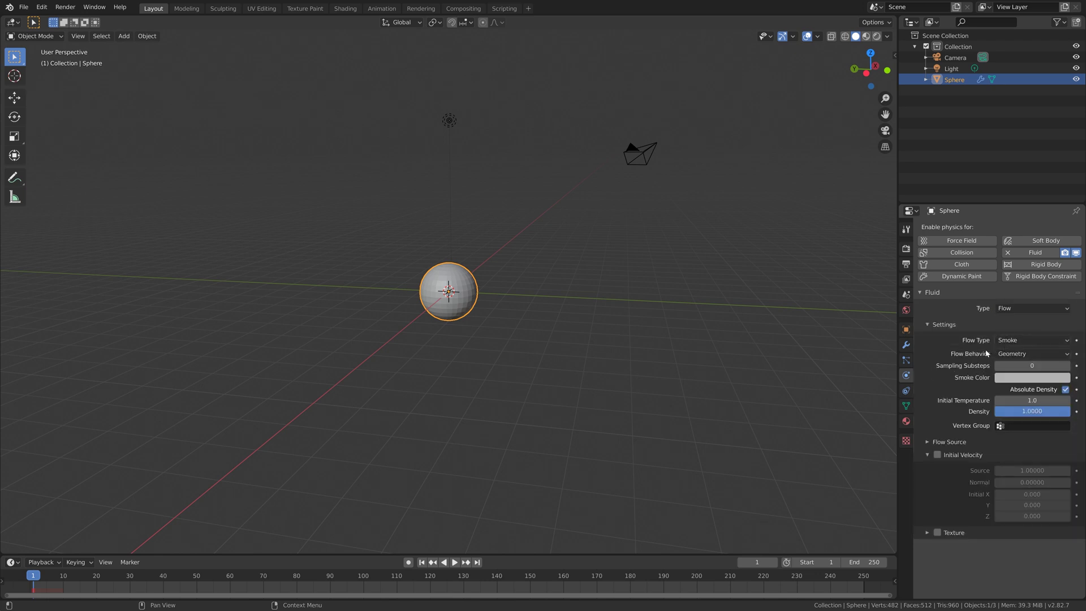
pyautogui.click(1013, 340)
pyautogui.click(1011, 362)
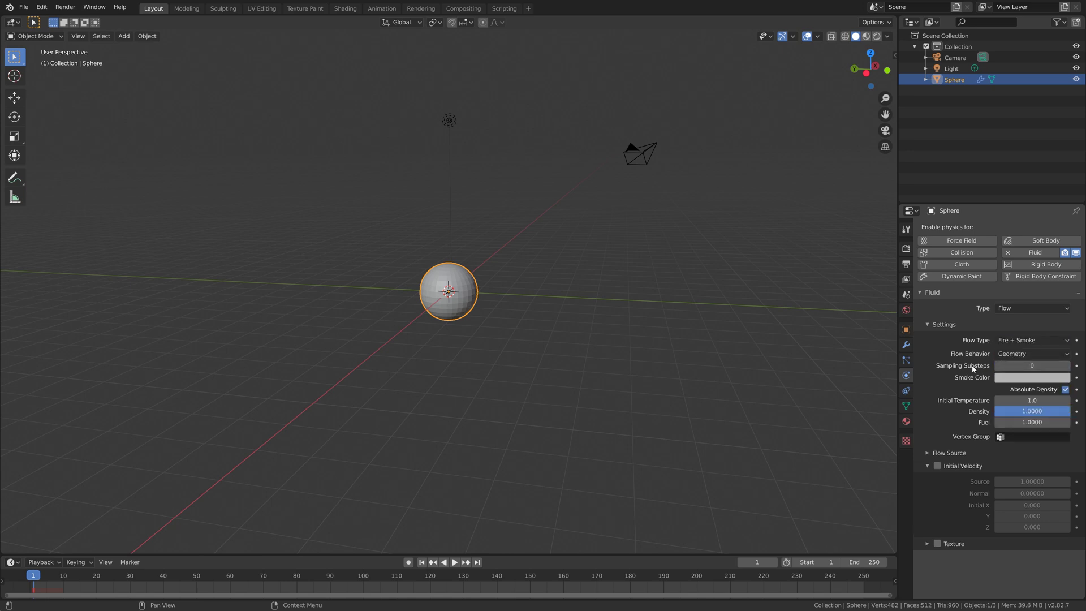
# Set the sphere's flow behavior to Inflow and its sampling substeps to 2
pyautogui.click(1013, 353)
pyautogui.click(1013, 365)
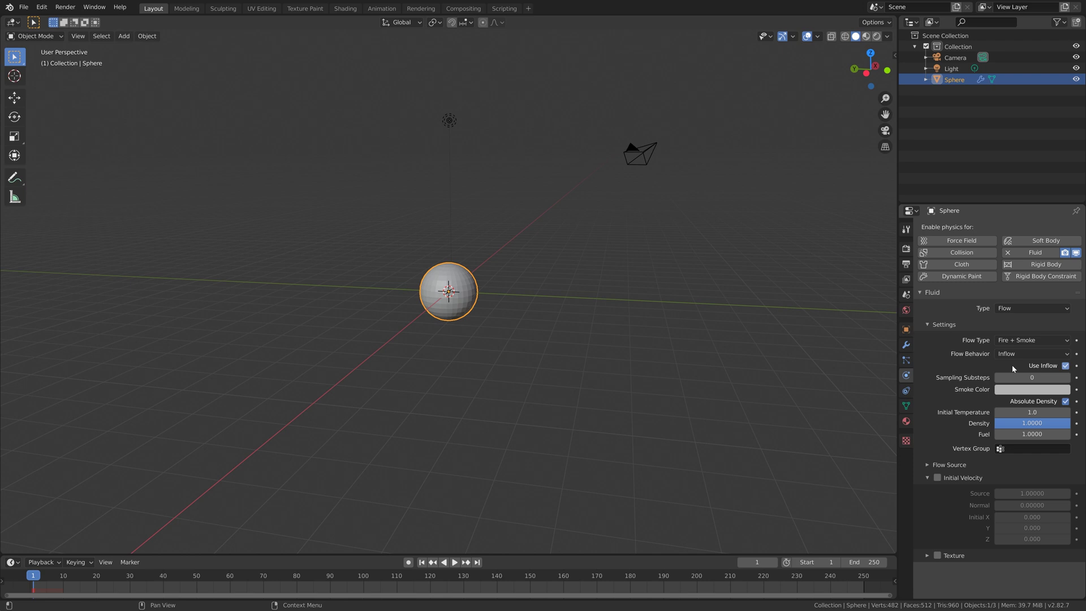
pyautogui.click(1018, 377)
pyautogui.write('2')
pyautogui.press('Return')
# Change the sphere's flow source to Particle System and assign ParticleSettings as its particle system
pyautogui.click(950, 465)
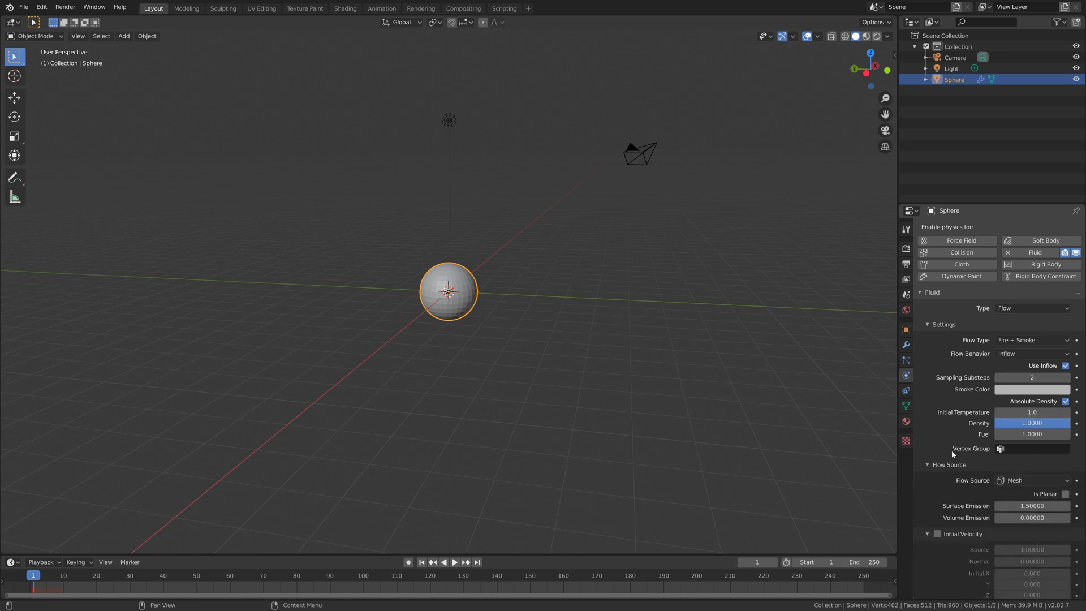
pyautogui.scroll(-1, 951, 451)
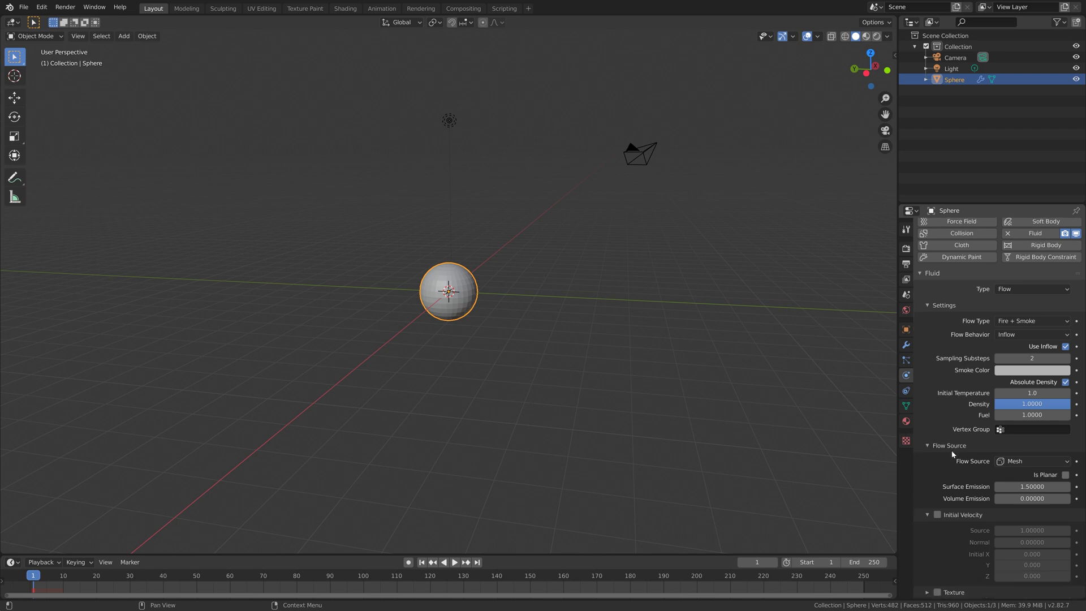
pyautogui.click(1023, 461)
pyautogui.click(1026, 487)
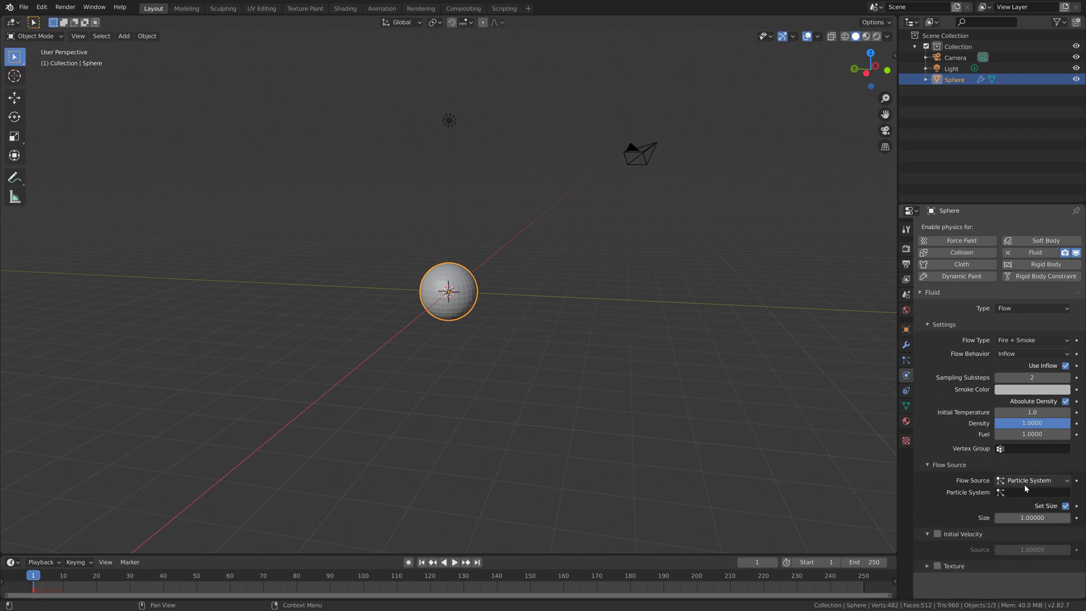
pyautogui.click(1024, 491)
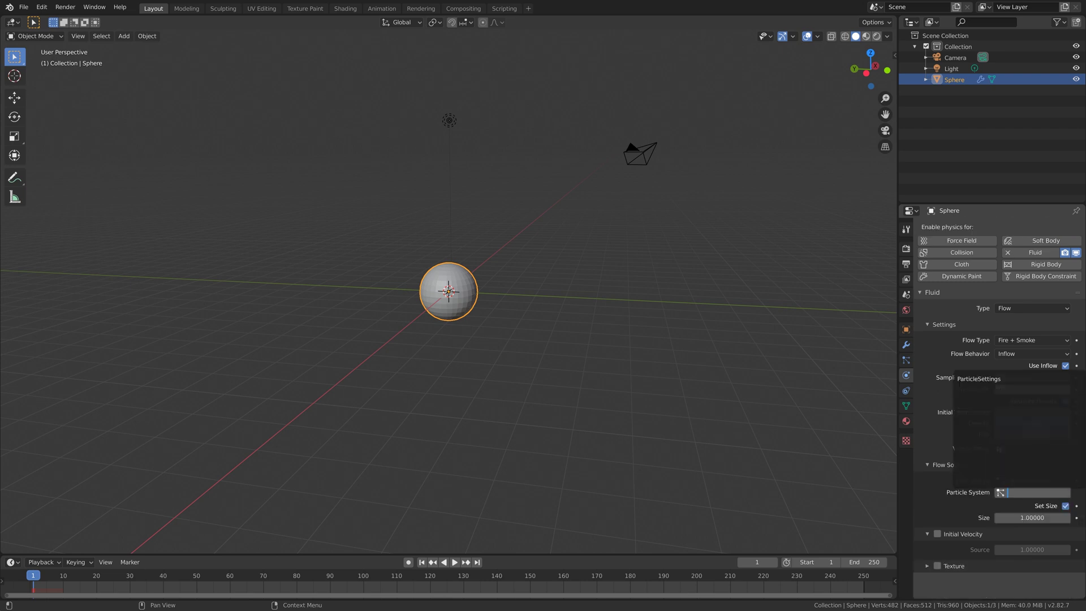
pyautogui.click(985, 378)
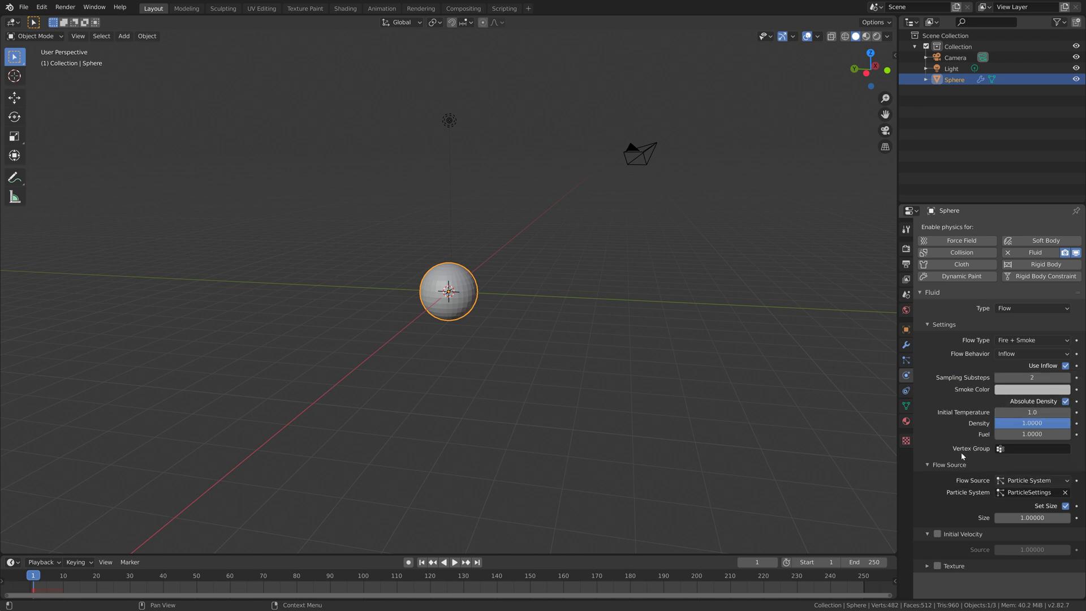
# Set the flow source's particle size to 4 and keyframe it at frame 1
pyautogui.doubleClick(1025, 516)
pyautogui.press('BackSpace')
pyautogui.press('BackSpace')
pyautogui.press('BackSpace')
pyautogui.write('4')
pyautogui.press('Return')
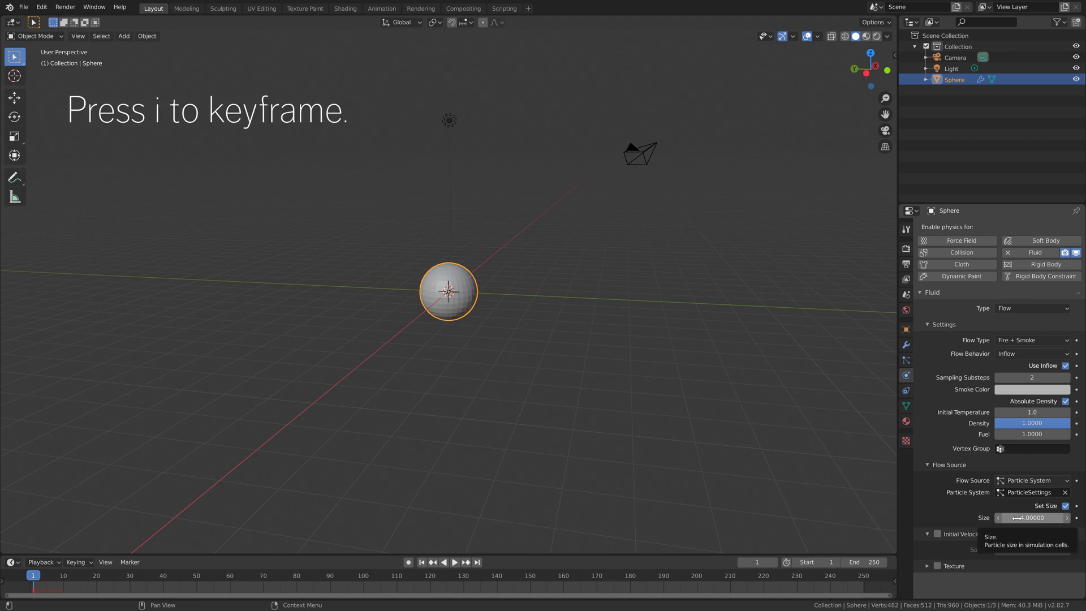
pyautogui.press('i')
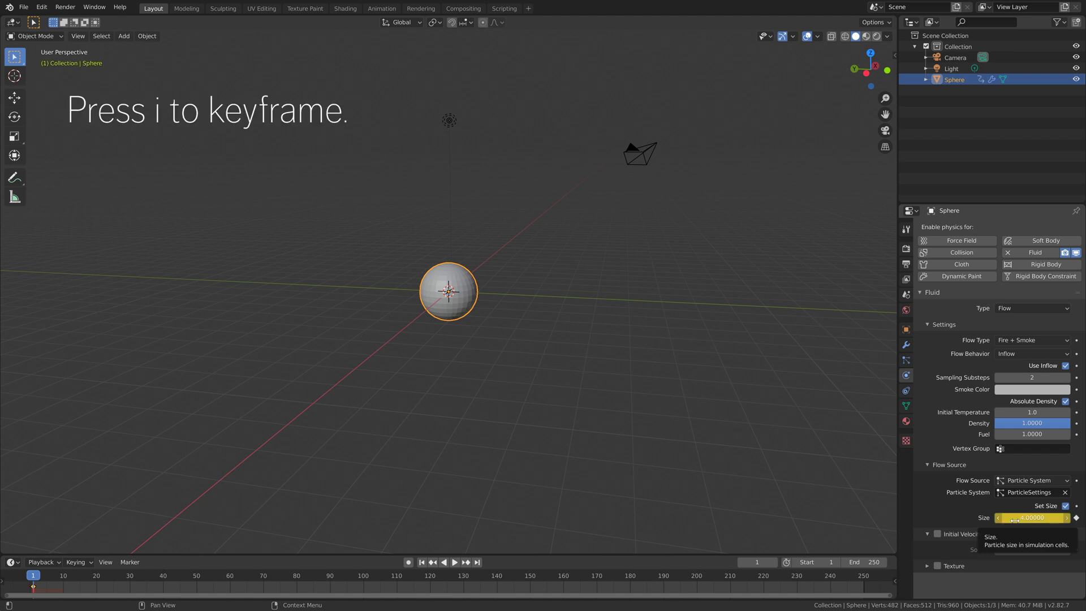
# Go to frame 5, set the flow source's particle size to 0.5 and keyframe it there
pyautogui.click(756, 562)
pyautogui.write('5')
pyautogui.press('Return')
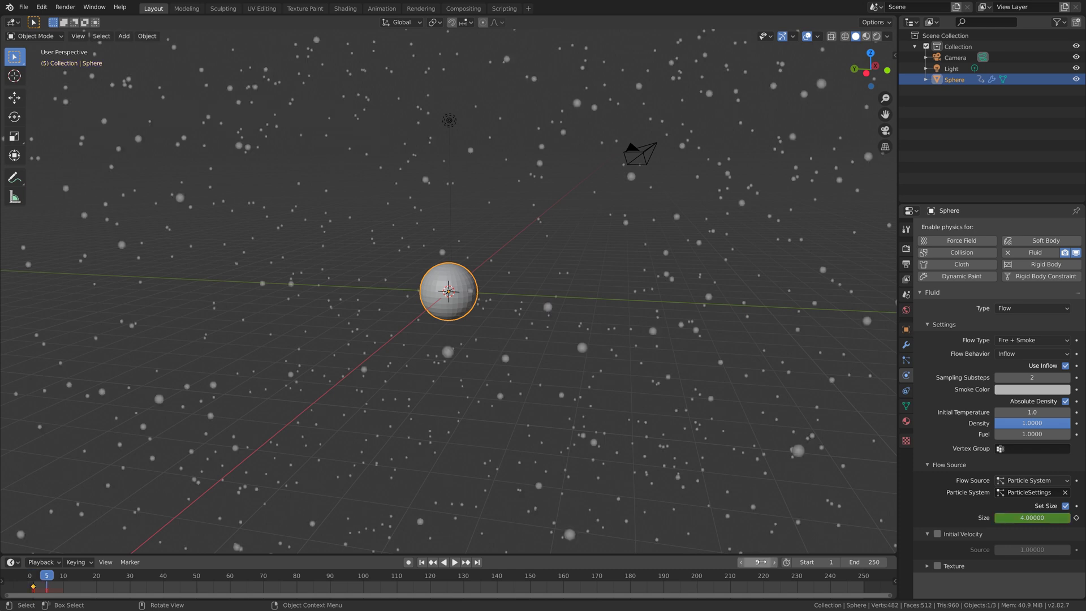
pyautogui.click(1024, 518)
pyautogui.write('0.5')
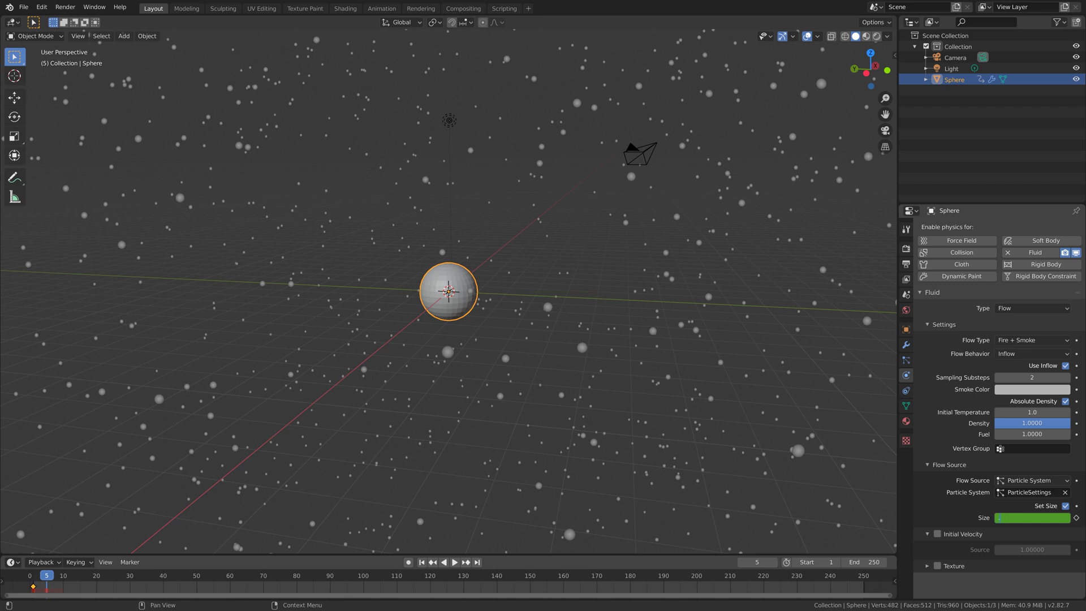
pyautogui.press('Return')
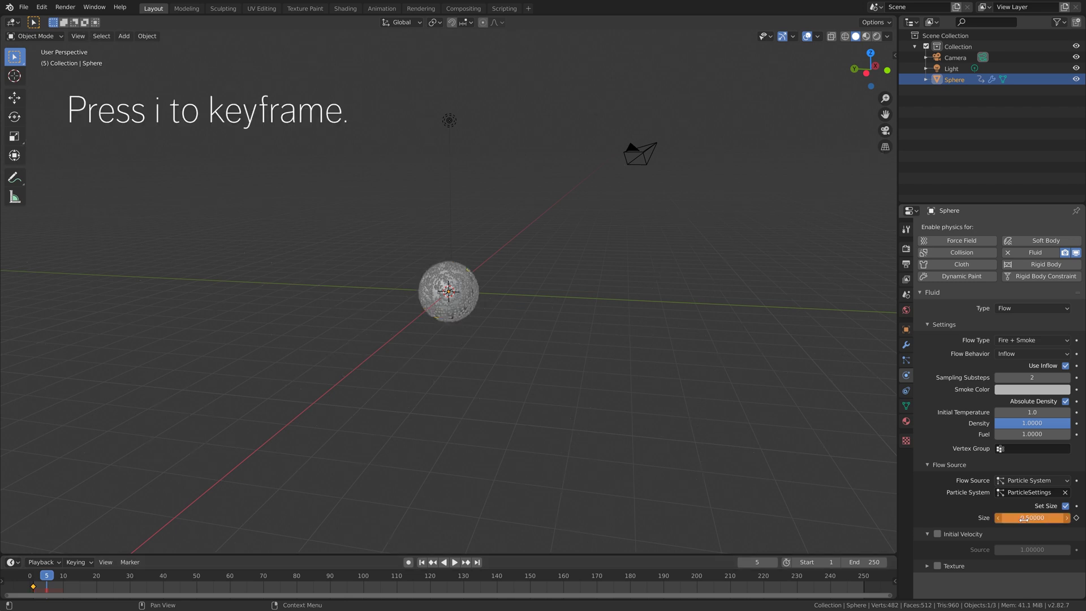
pyautogui.press('i')
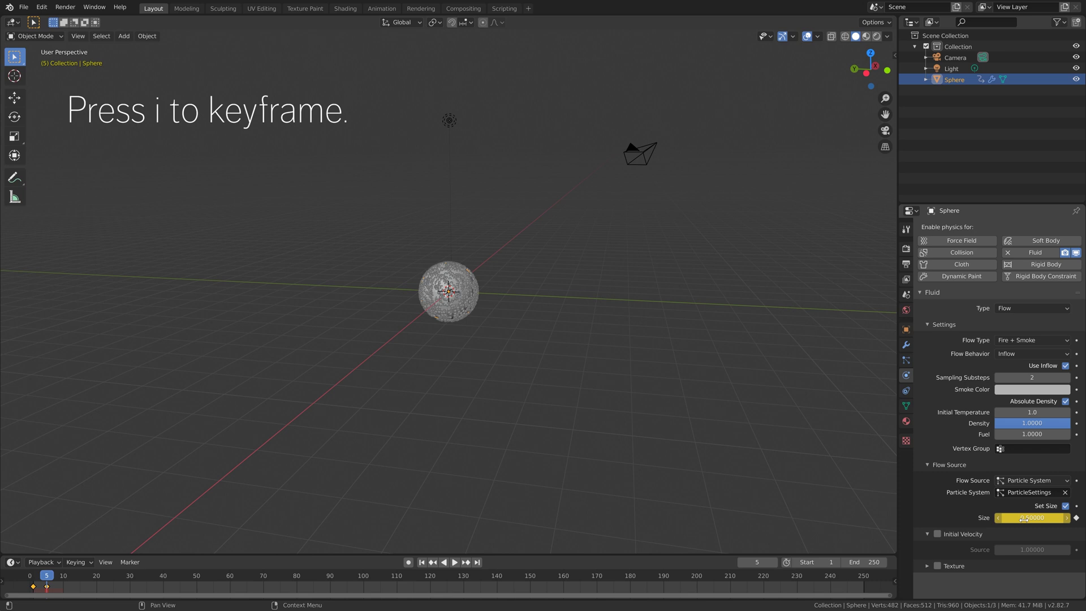
# Enable Initial Velocity for the sphere's flow and set its source value to 0.5
pyautogui.click(937, 534)
pyautogui.click(1012, 550)
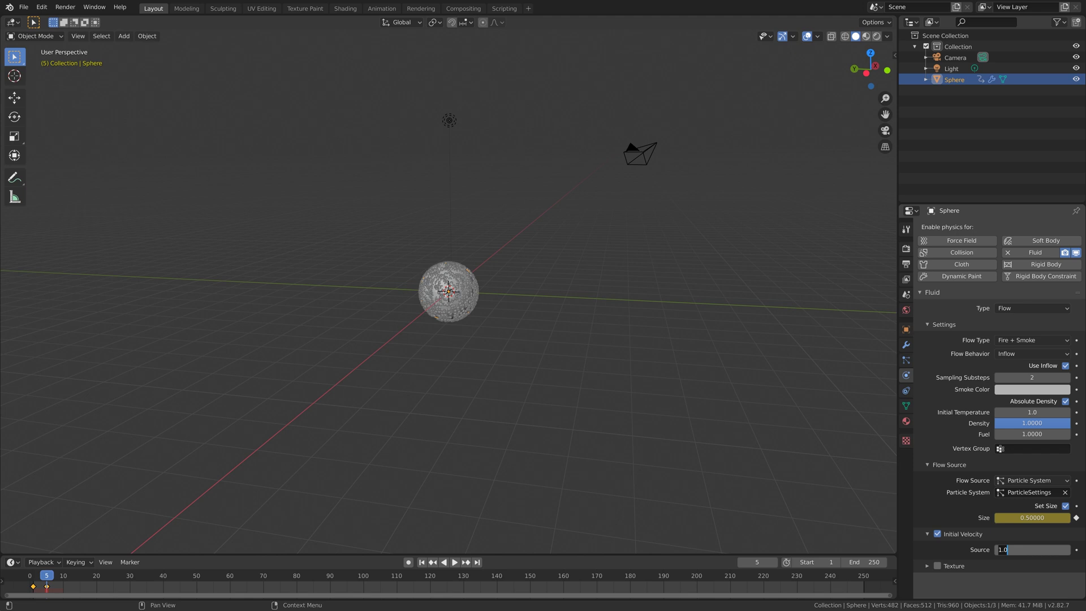
pyautogui.press('BackSpace')
pyautogui.write('0.5')
pyautogui.press('Return')
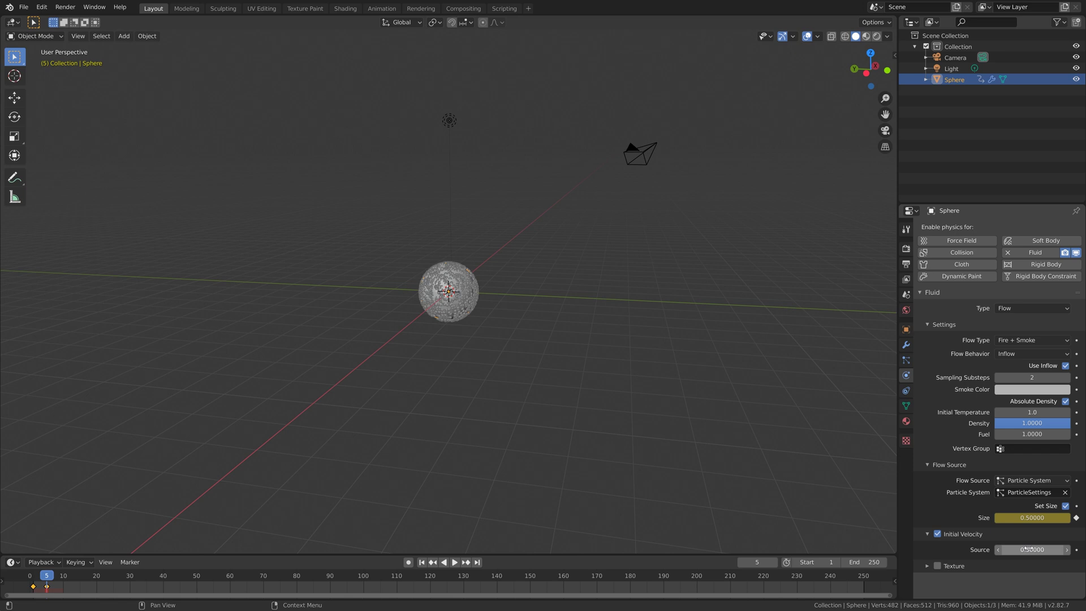
pyautogui.moveTo(520, 269)
pyautogui.mouseDown(button='middle')
pyautogui.moveTo(577, 263)
pyautogui.moveTo(520, 269)
pyautogui.mouseUp(button='middle')
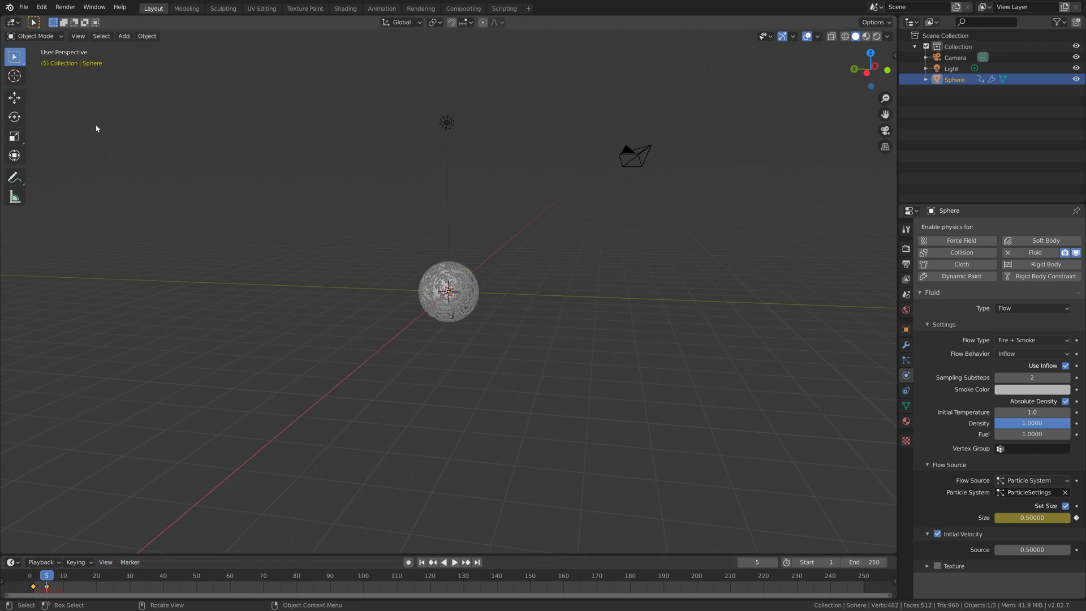
# Save the project as test7 in the Manta explosion folder
pyautogui.click(23, 6)
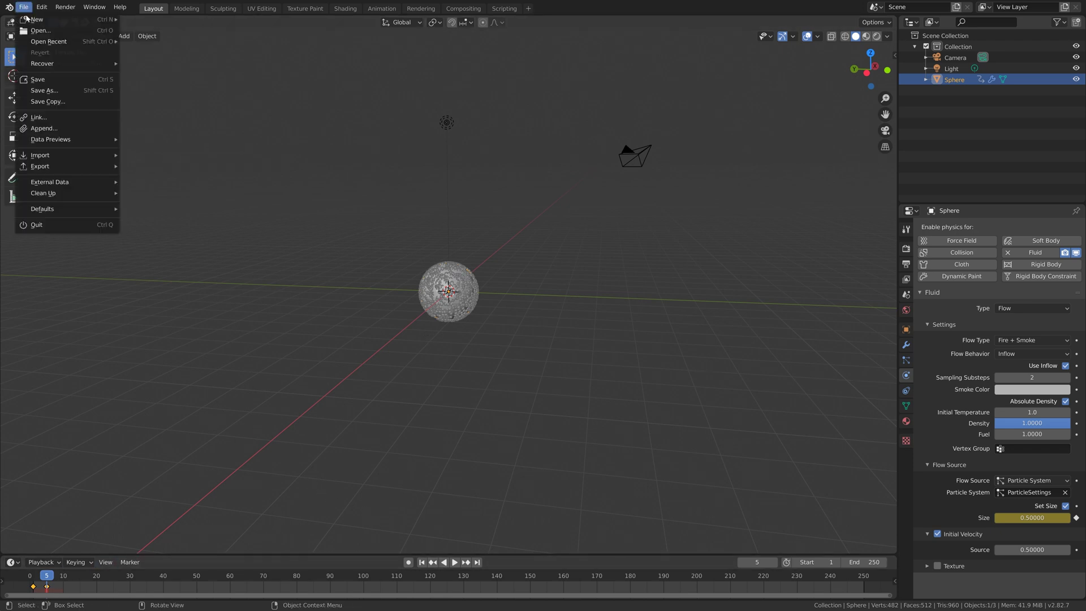
pyautogui.click(40, 92)
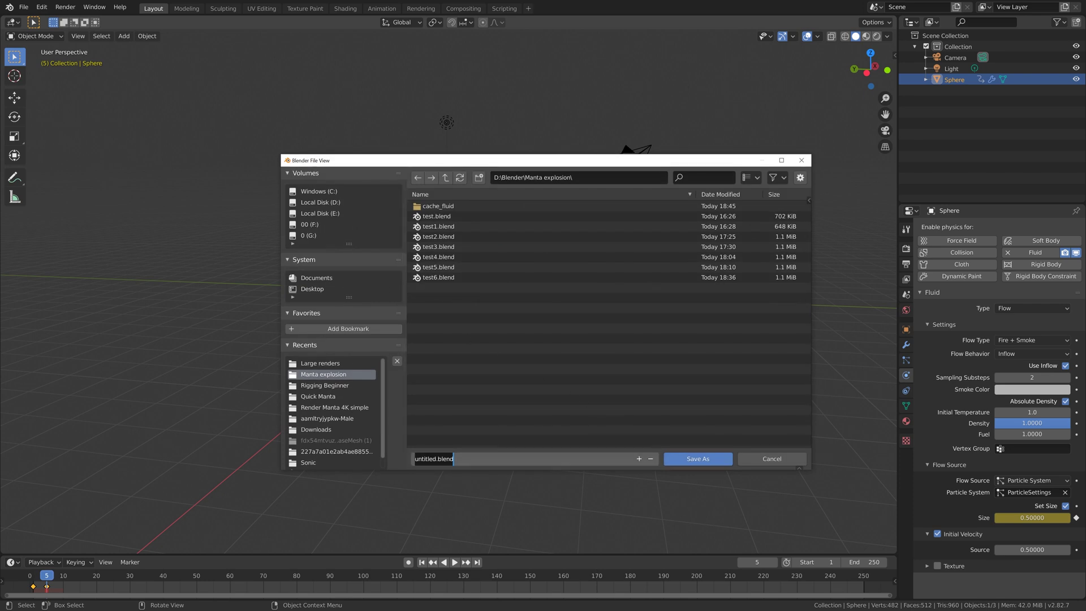
pyautogui.write('test7')
pyautogui.press('Return')
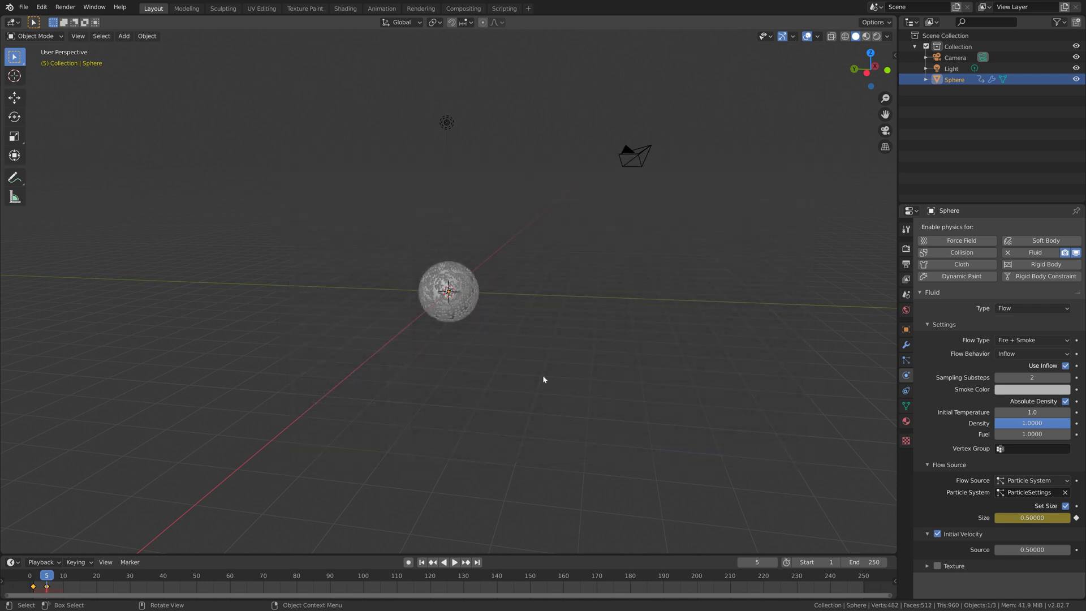
# Add a cube around the sphere and scale it up uniformly until it encloses the sphere, light and camera
pyautogui.click(123, 36)
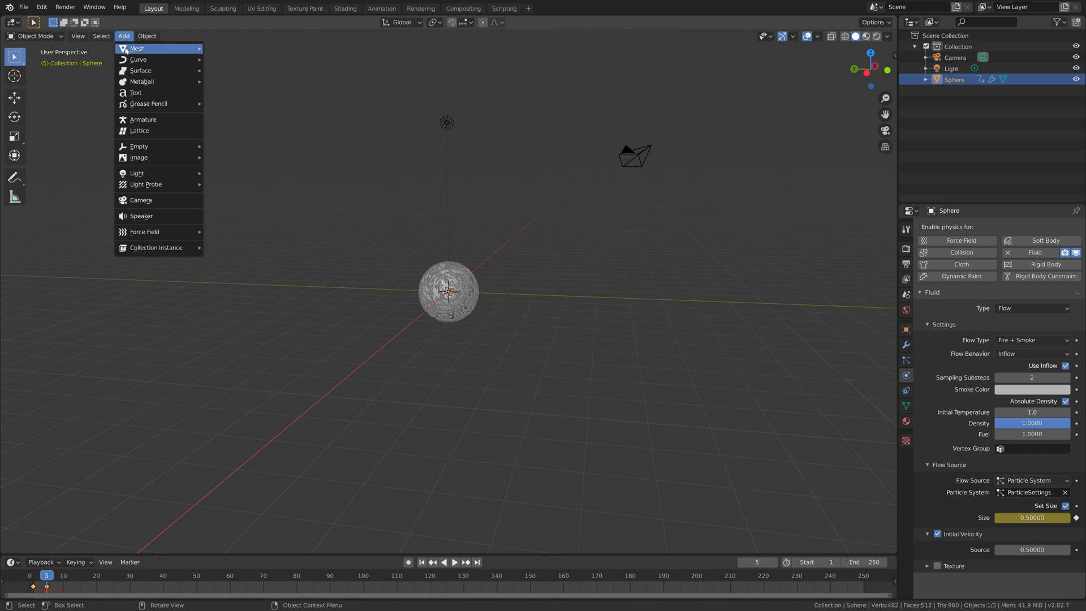
pyautogui.moveTo(170, 49)
pyautogui.click(224, 60)
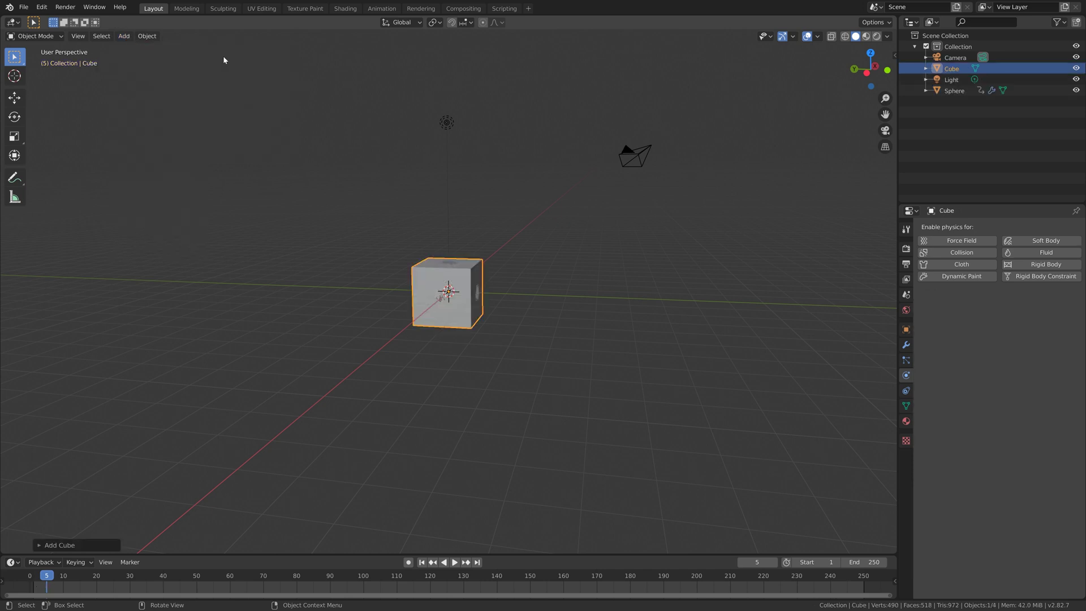
pyautogui.scroll(-5, 521, 317)
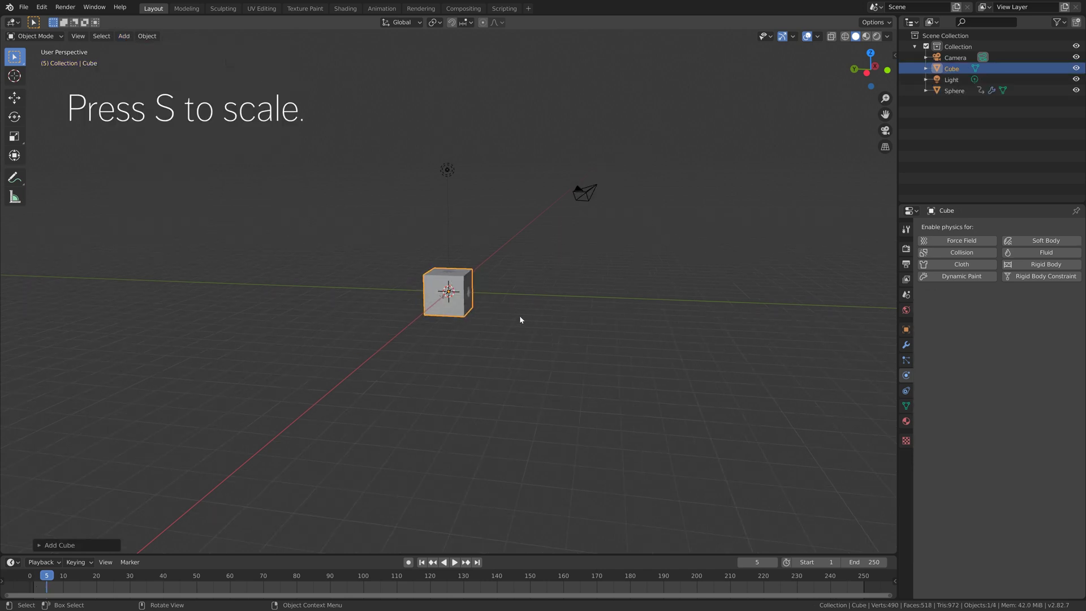
pyautogui.press('s')
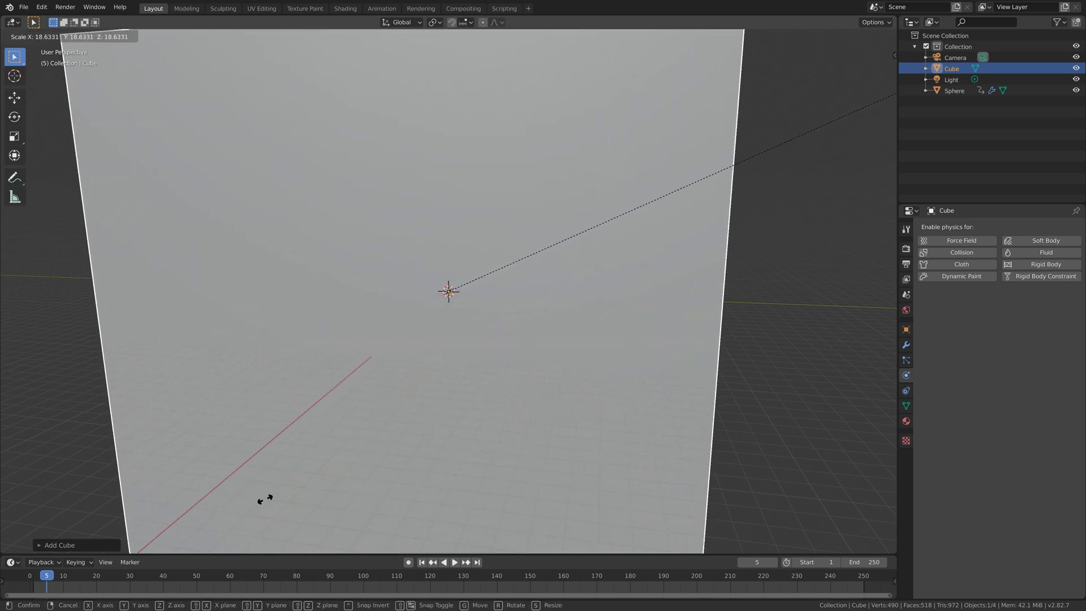
pyautogui.click(424, 434)
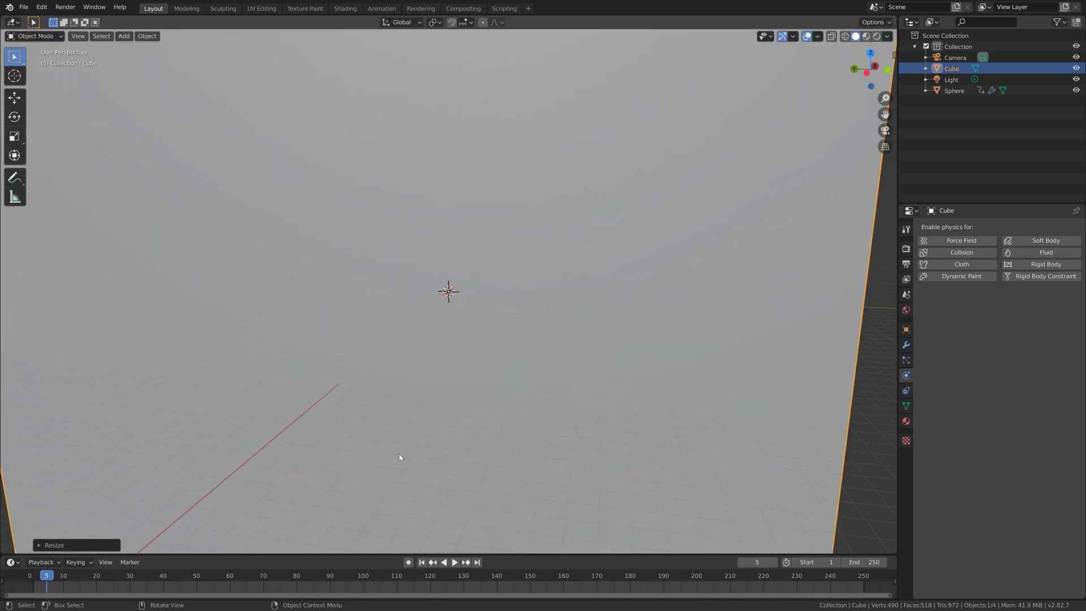
# Enable Fluid physics on the large cube and set its type to Domain
pyautogui.click(1036, 252)
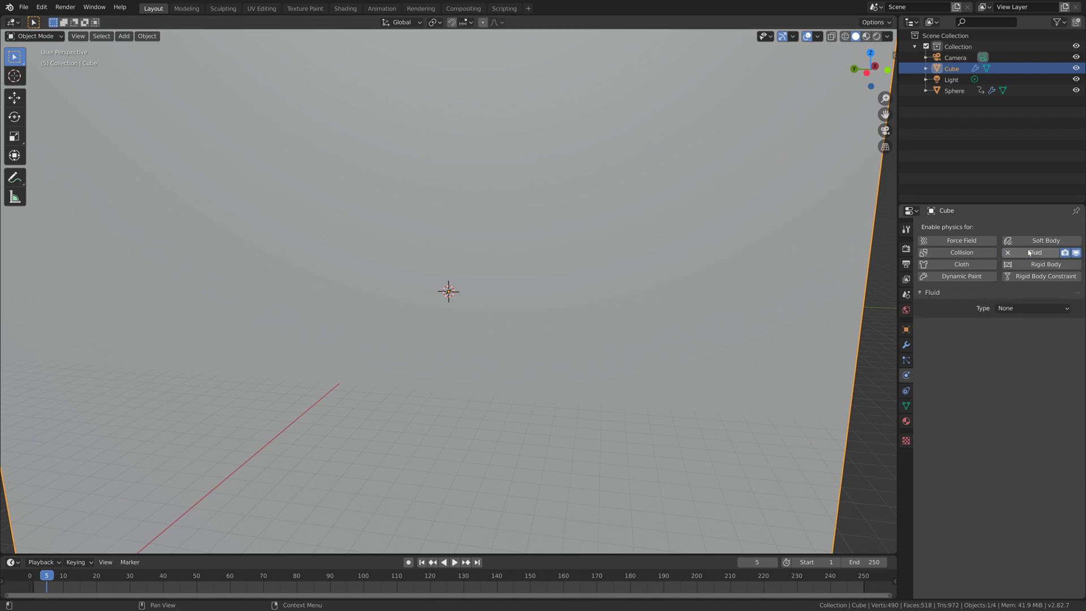
pyautogui.click(1024, 308)
pyautogui.click(1027, 307)
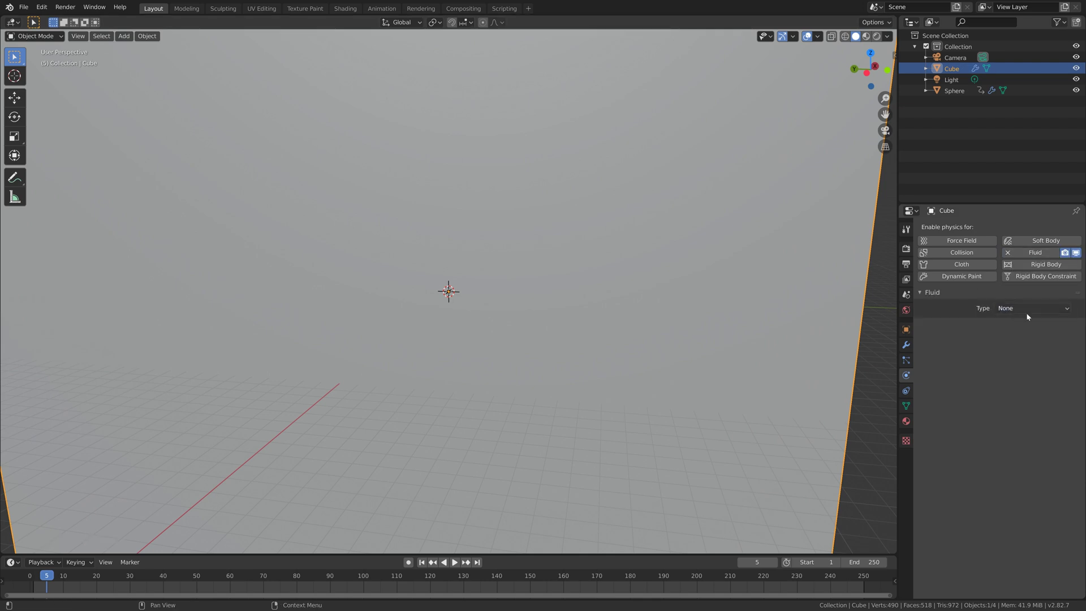
pyautogui.click(1026, 310)
pyautogui.click(1030, 333)
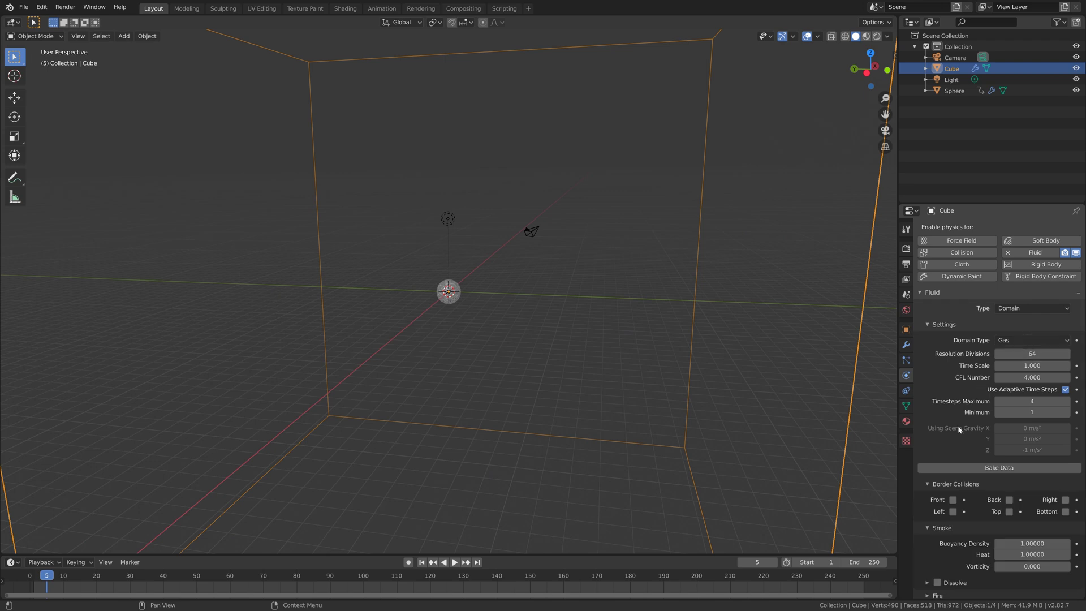
# Keyframe the domain's fire Reaction Speed at 0.75 on frame 8
pyautogui.scroll(-6, 960, 429)
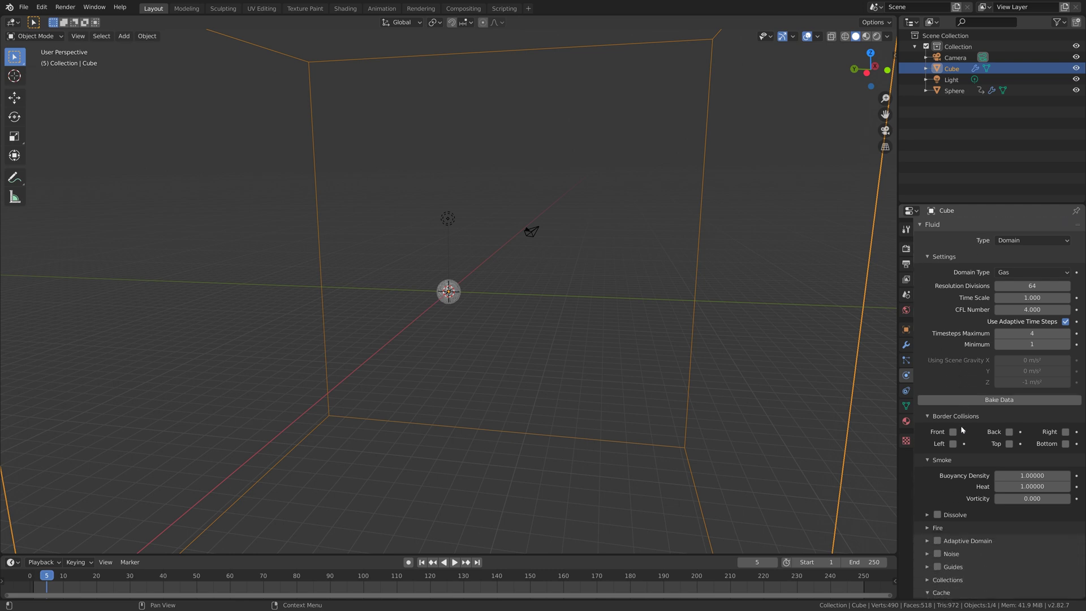
pyautogui.scroll(-2, 962, 430)
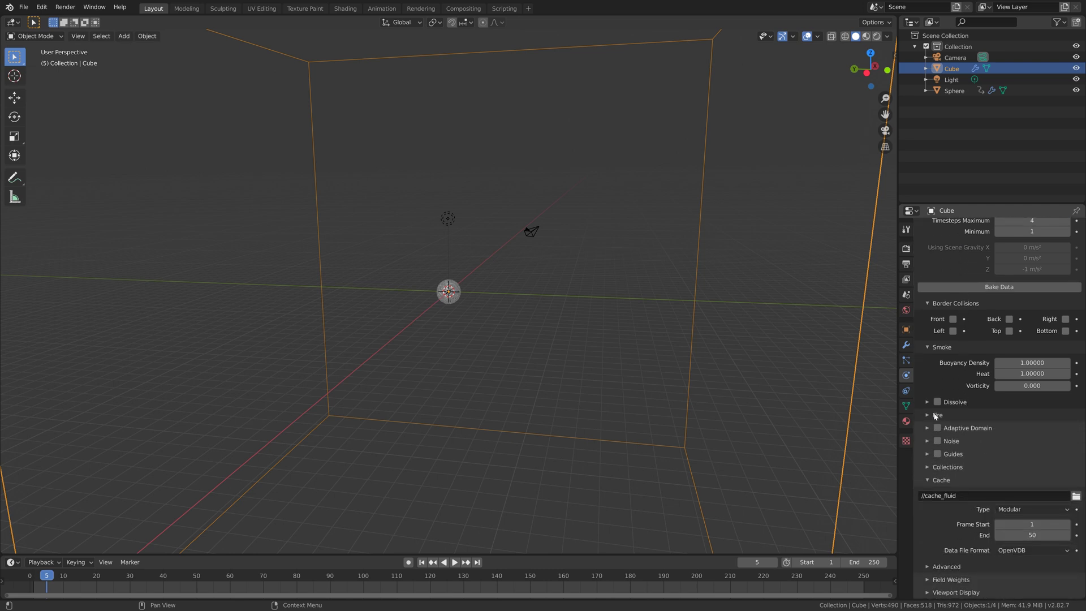
pyautogui.click(935, 416)
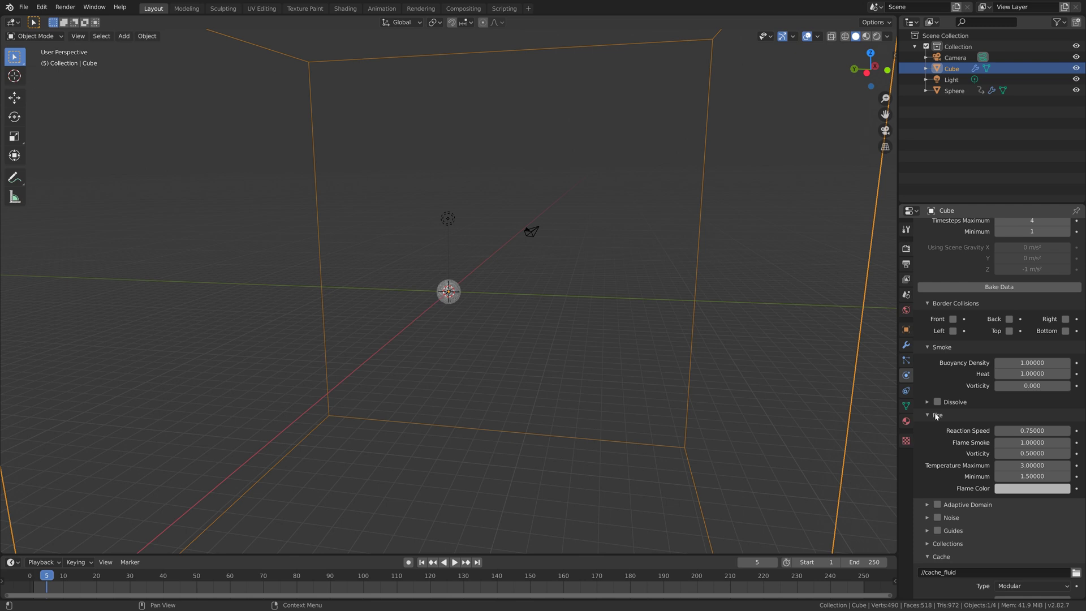
pyautogui.click(757, 562)
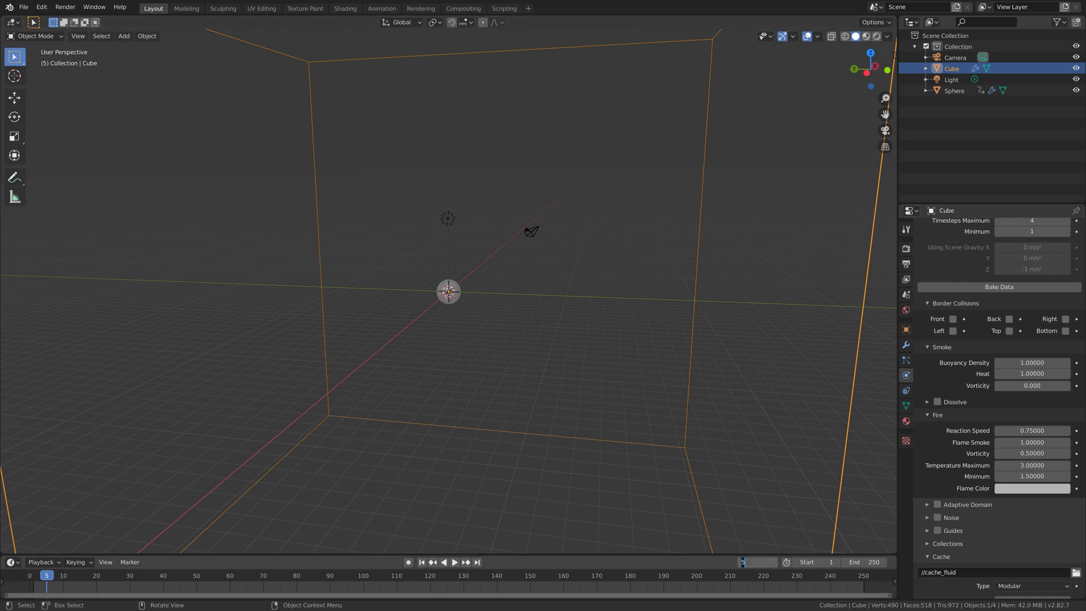
pyautogui.write('8')
pyautogui.press('Return')
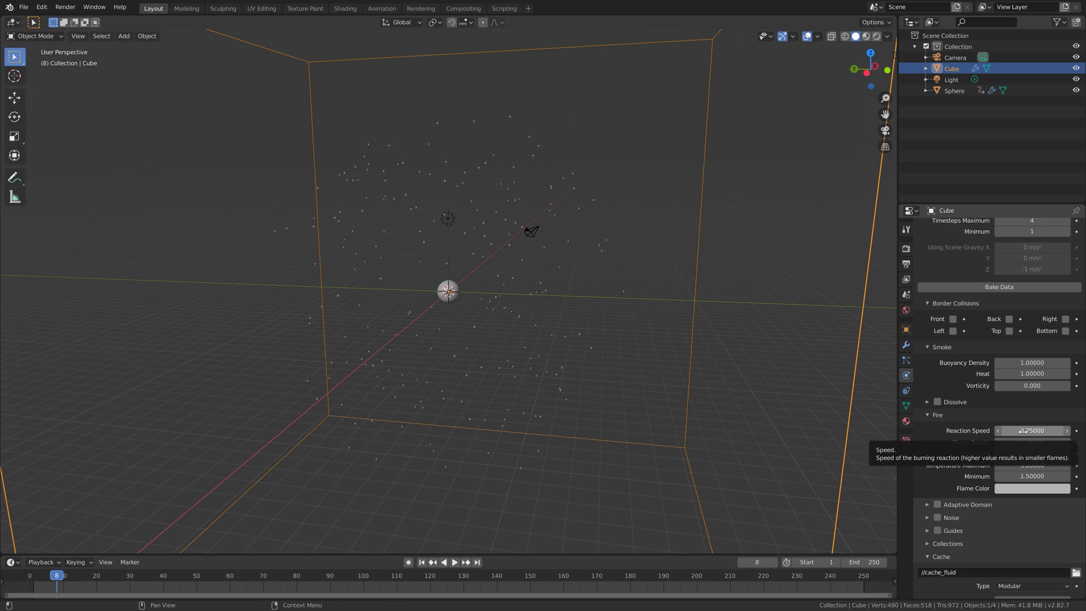
pyautogui.press('i')
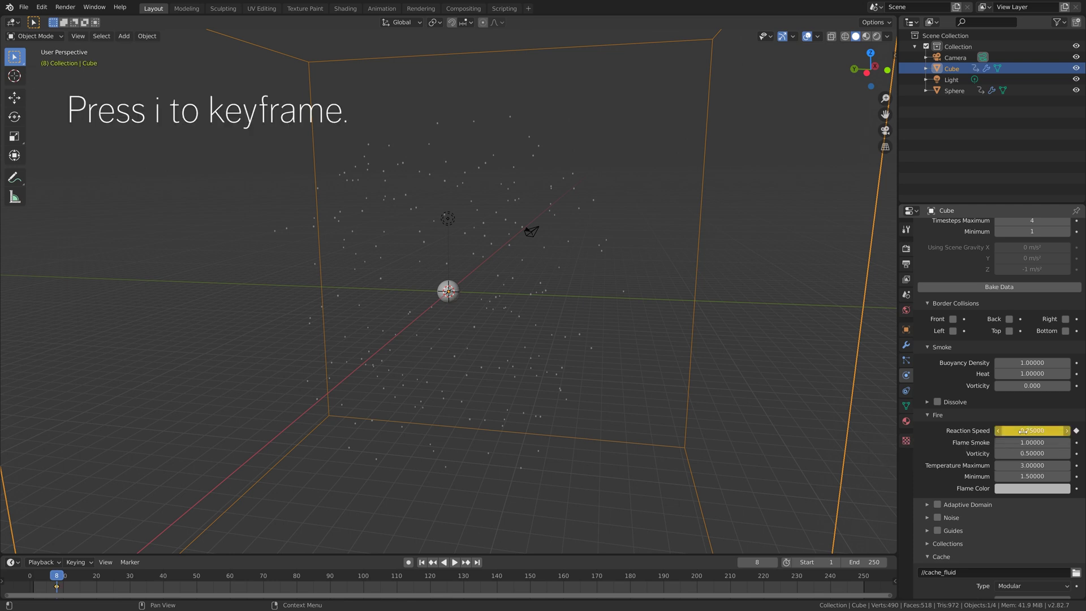
# Set the domain's fire Reaction Speed to 0.1 at frame 13 and keyframe it
pyautogui.click(743, 561)
pyautogui.write('13')
pyautogui.press('Return')
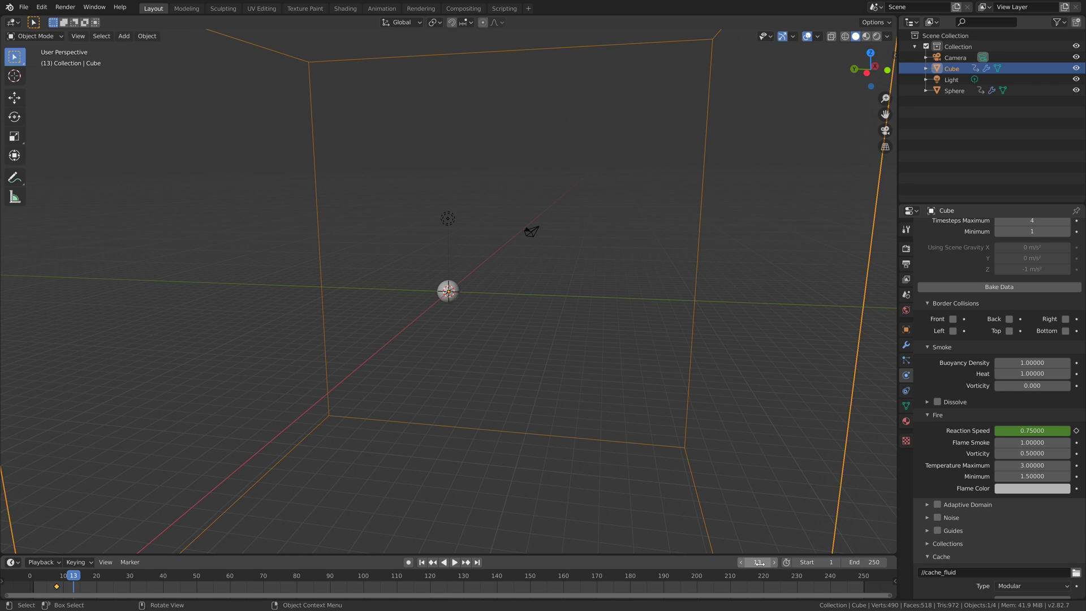
pyautogui.click(1033, 430)
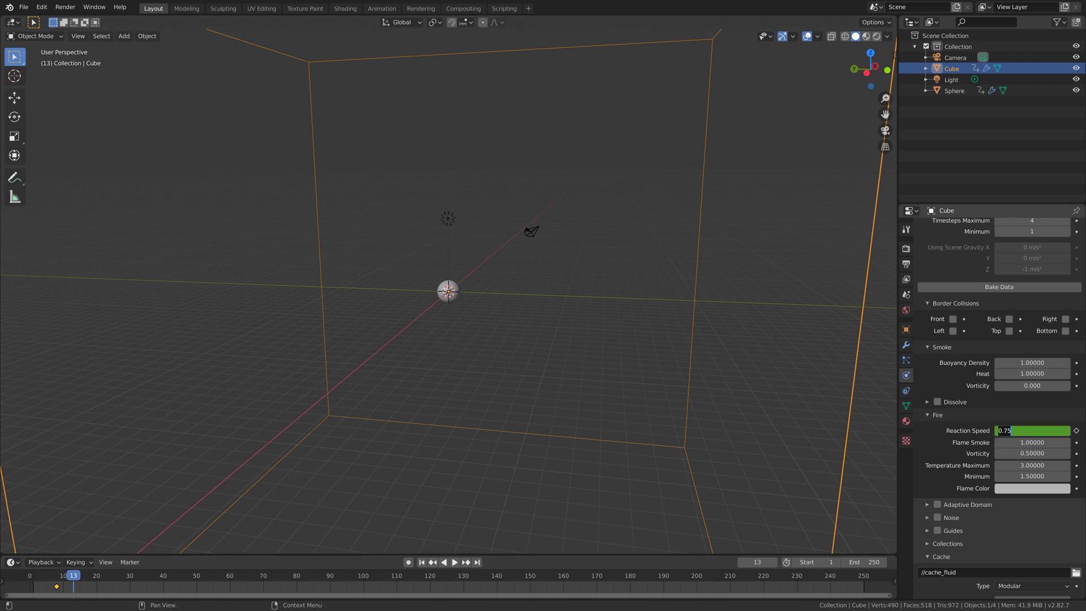
pyautogui.write('0.1')
pyautogui.press('Return')
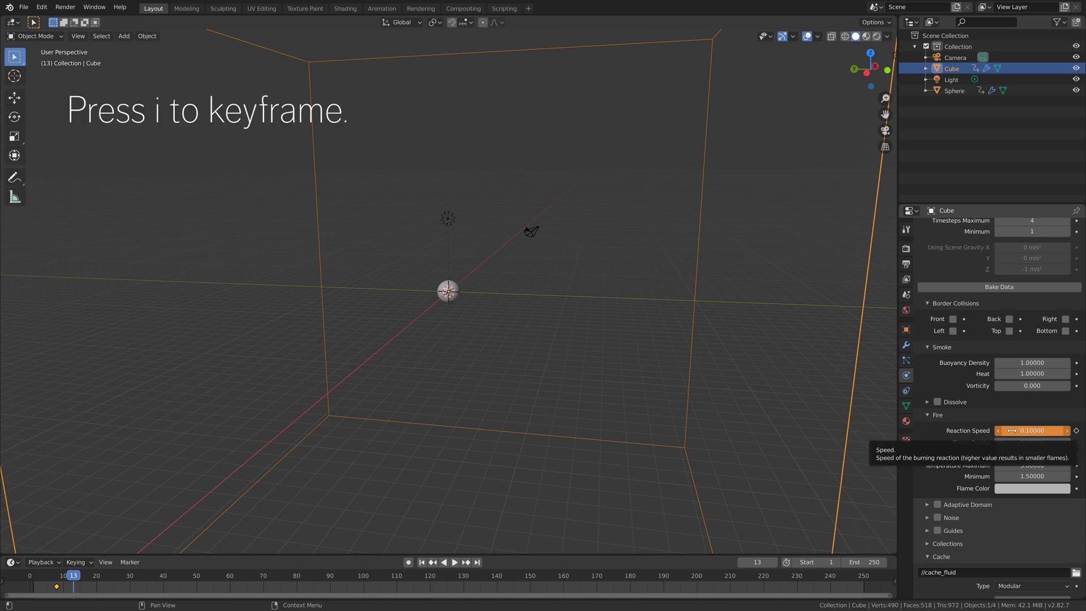
pyautogui.press('i')
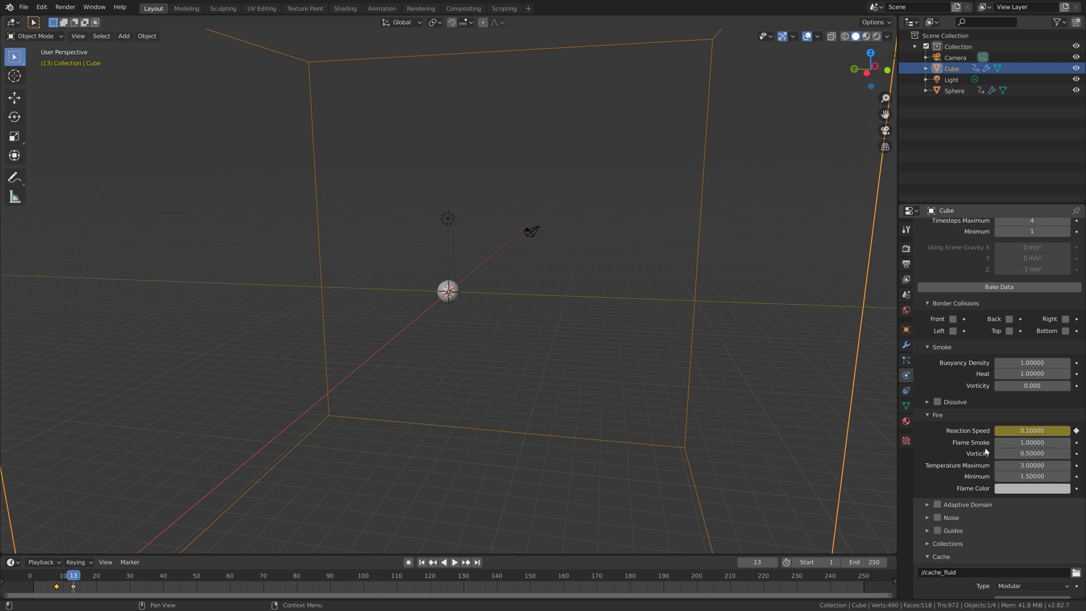
# Set the domain's Flame Smoke to 8 for more smoke from the burning fuel
pyautogui.moveTo(1029, 443); pyautogui.dragTo(1033, 442)
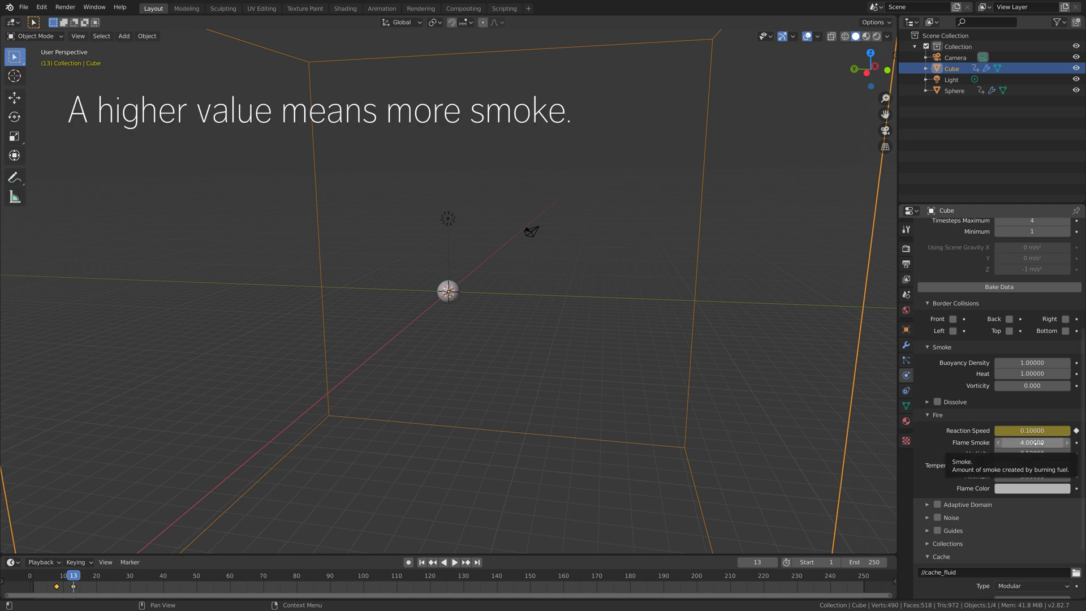
pyautogui.click(1035, 443)
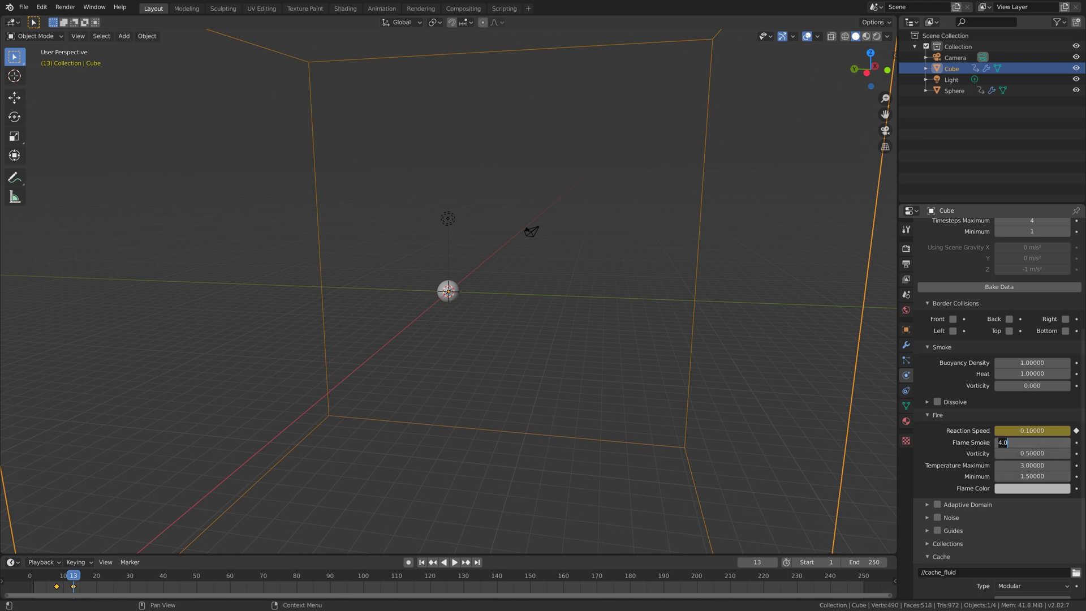
pyautogui.write('8')
pyautogui.press('Return')
# Set the fire's maximum temperature to 10 and its minimum temperature to 5
pyautogui.click(1018, 465)
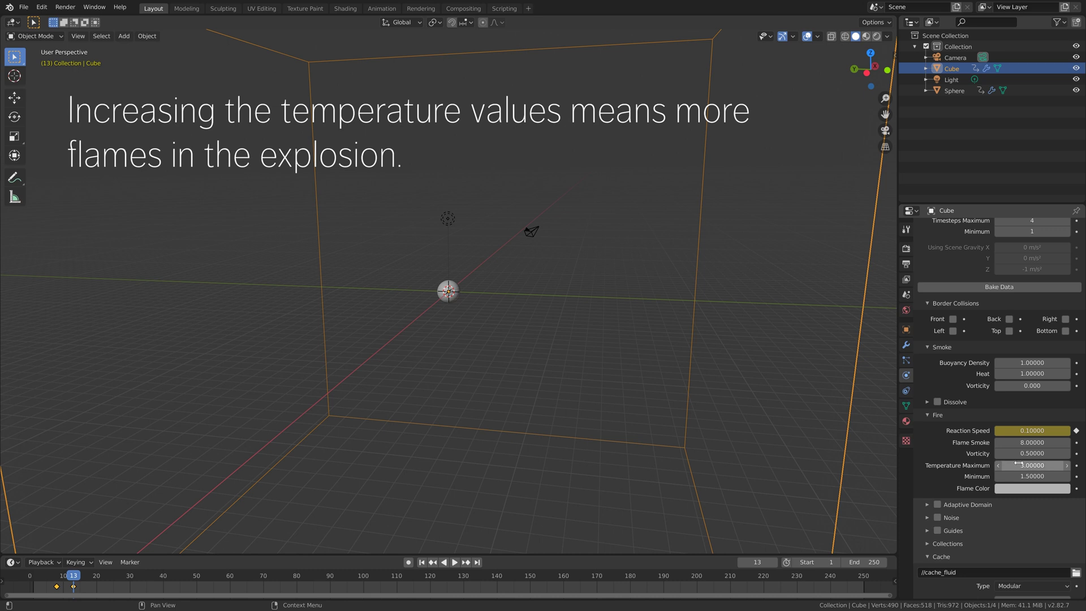
pyautogui.write('10')
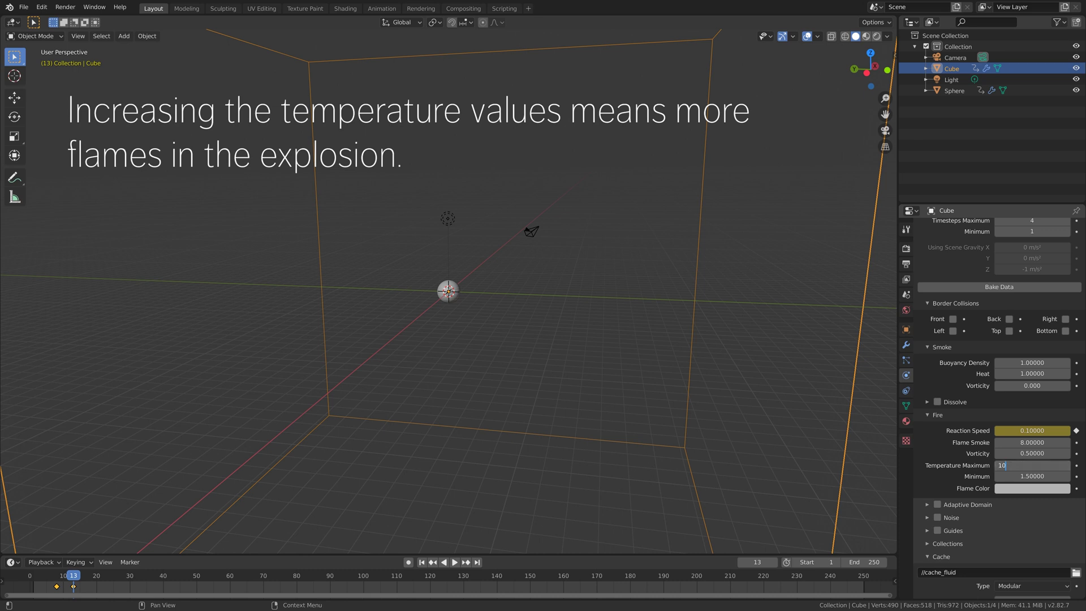
pyautogui.press('Return')
pyautogui.doubleClick(1032, 476)
pyautogui.write('5')
pyautogui.press('Return')
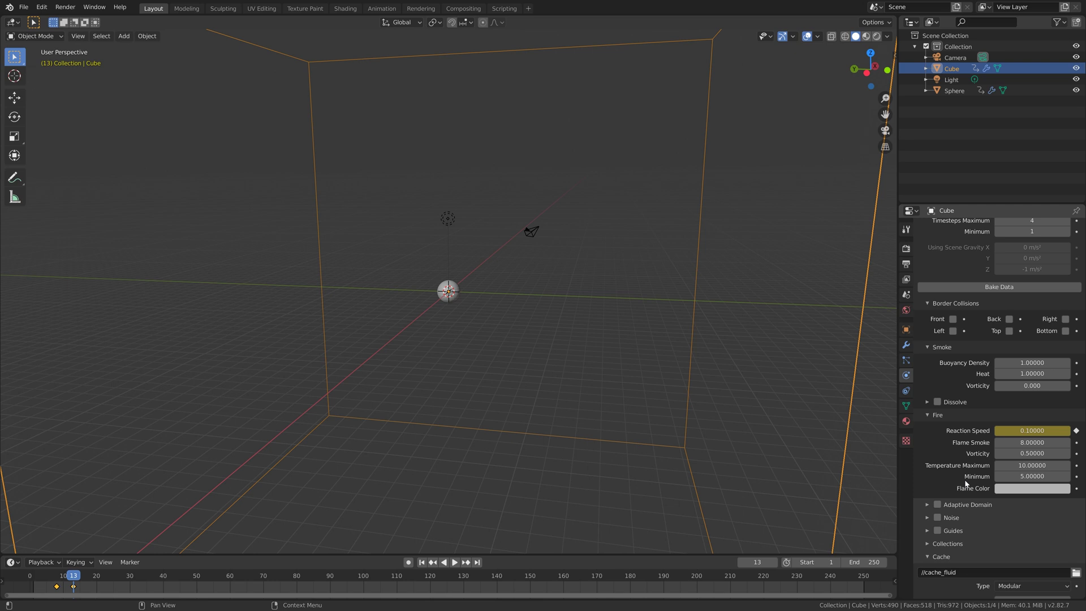
# Set the end frame of the domain's fluid cache to 100
pyautogui.scroll(-3, 966, 482)
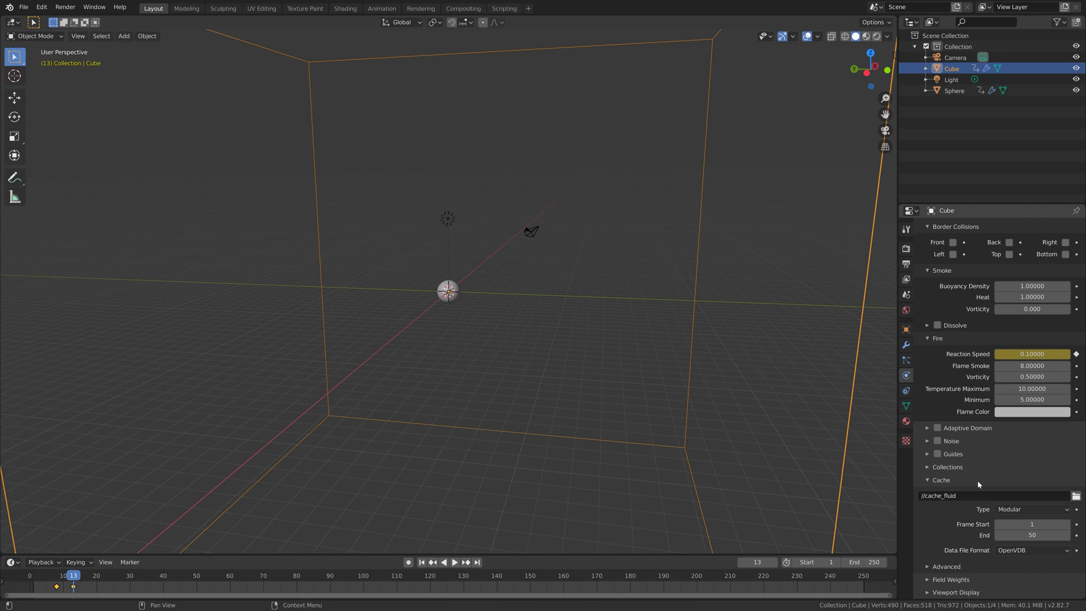
pyautogui.click(1032, 535)
pyautogui.write('100')
pyautogui.press('Return')
pyautogui.scroll(10, 943, 386)
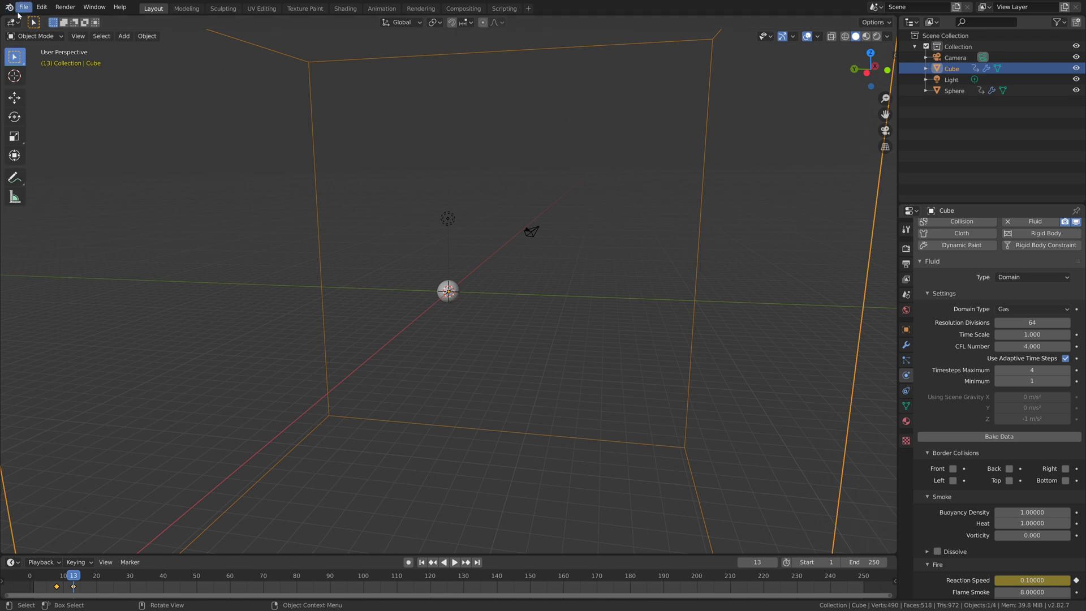
# Save the project under the incremented name tut1.blend in the Manta explosion folder
pyautogui.click(23, 7)
pyautogui.click(34, 90)
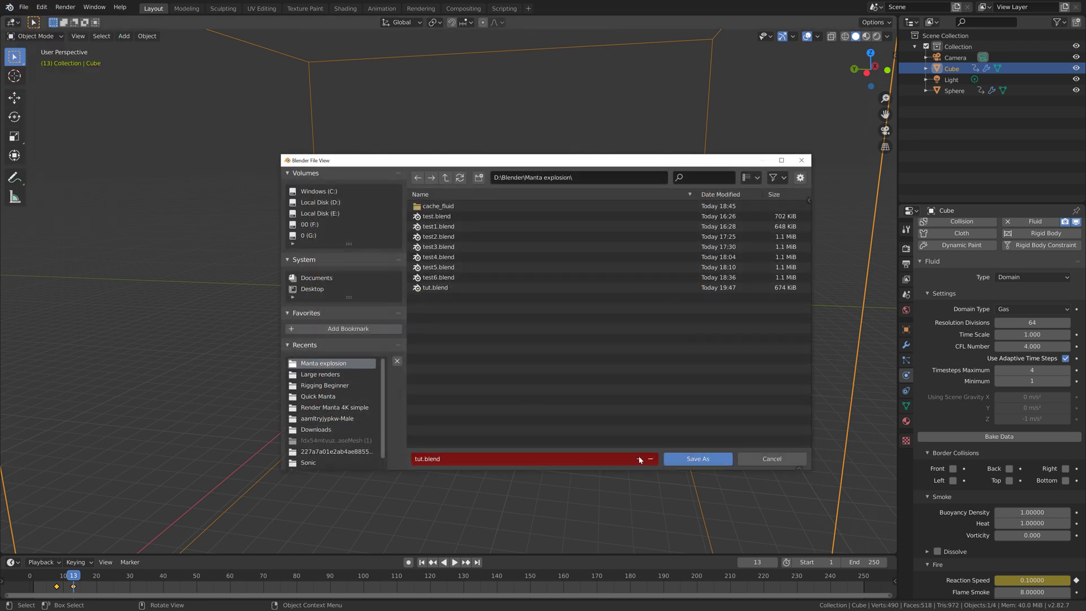
pyautogui.click(641, 459)
pyautogui.click(683, 457)
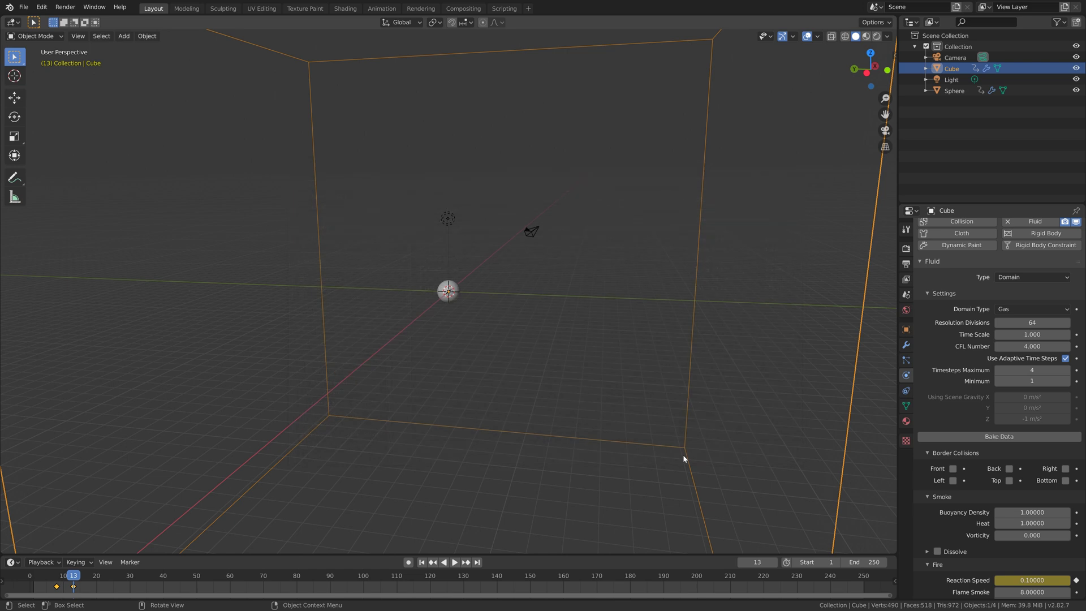
# Bake the domain's fluid data and pause the bake at frame 61
pyautogui.click(947, 438)
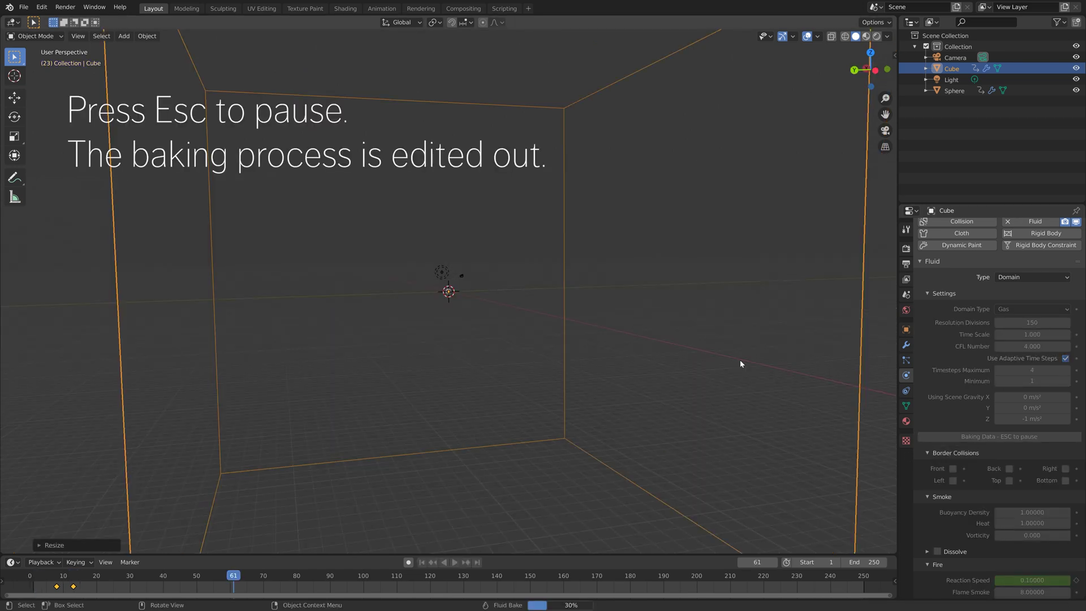
pyautogui.press('Escape')
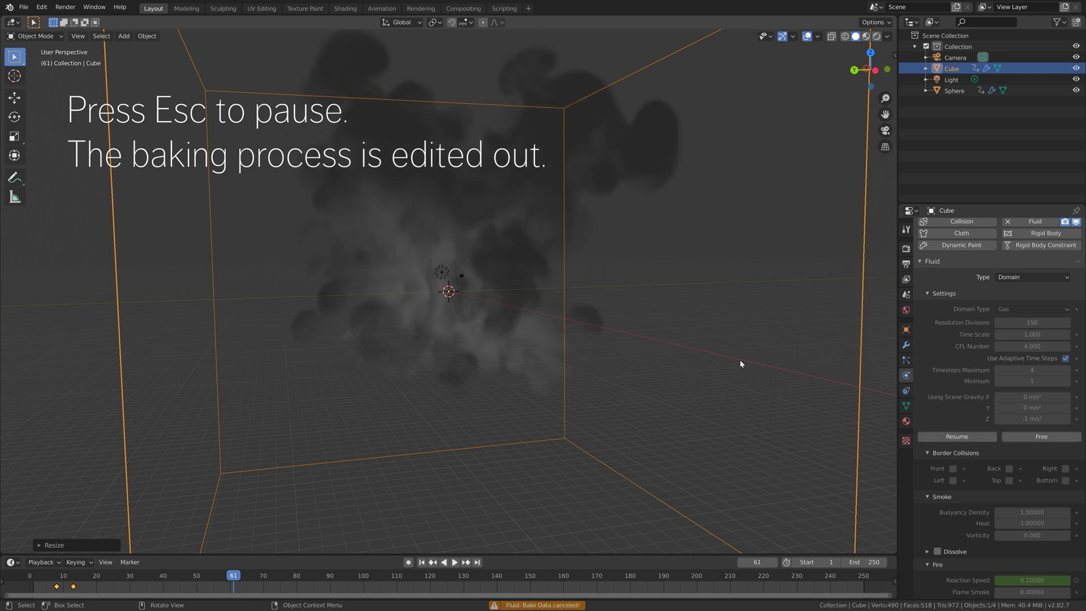
# Play back and scrub through the baked explosion, stopping at frame 15 to examine the flames and smoke
pyautogui.hotkey('shift', 'Left')
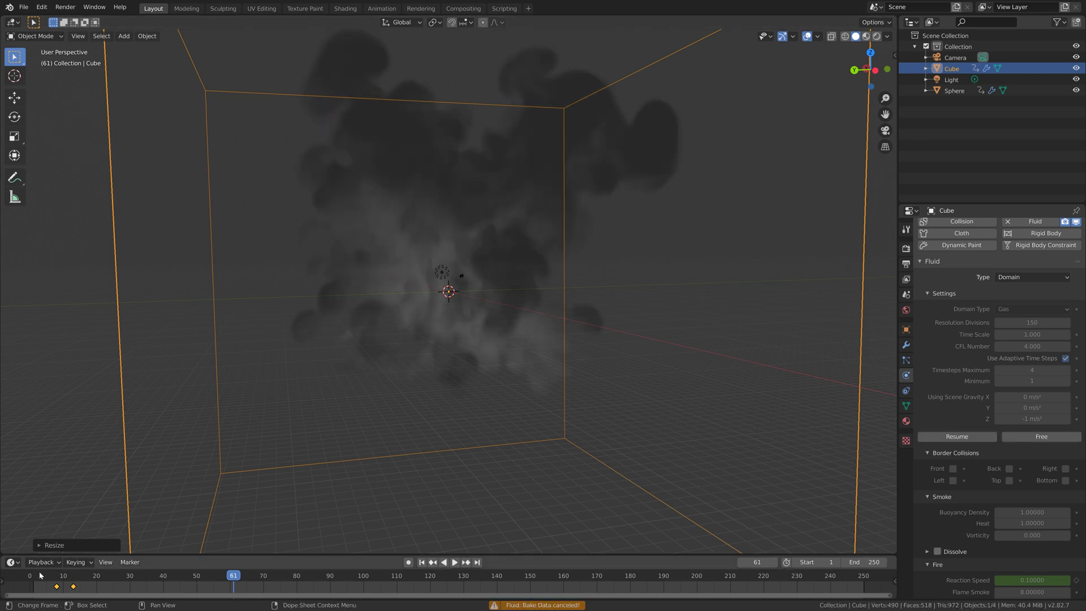
pyautogui.press('space')
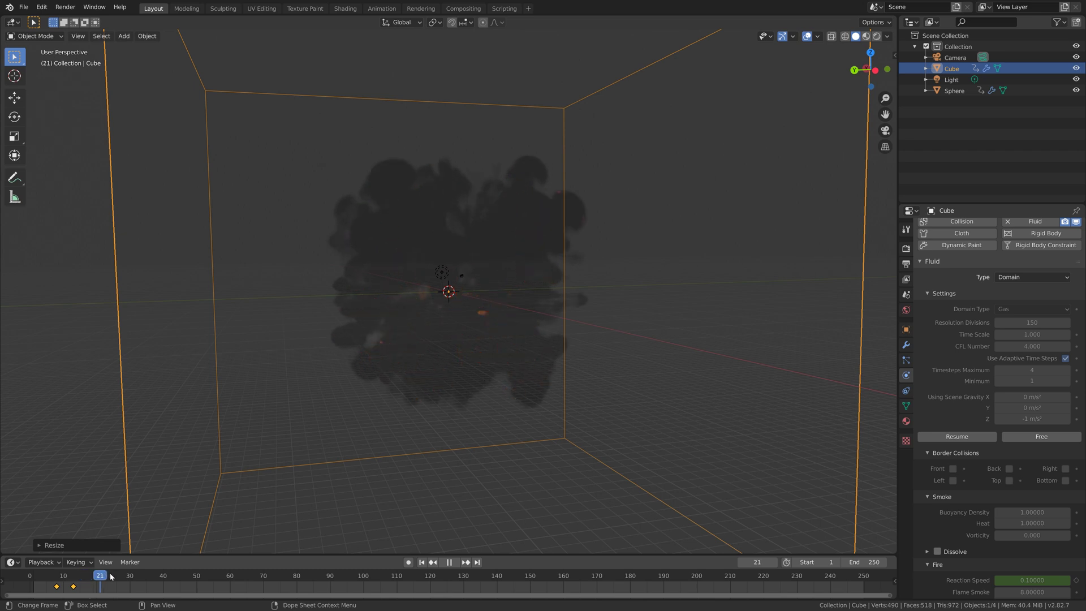
pyautogui.moveTo(115, 572); pyautogui.dragTo(65, 577)
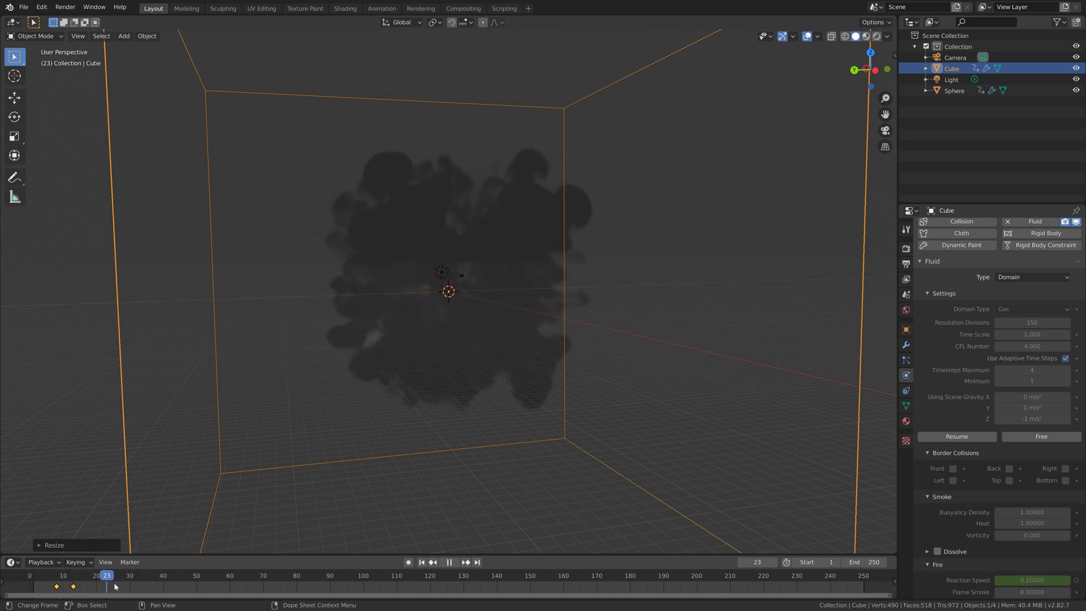
pyautogui.press('space')
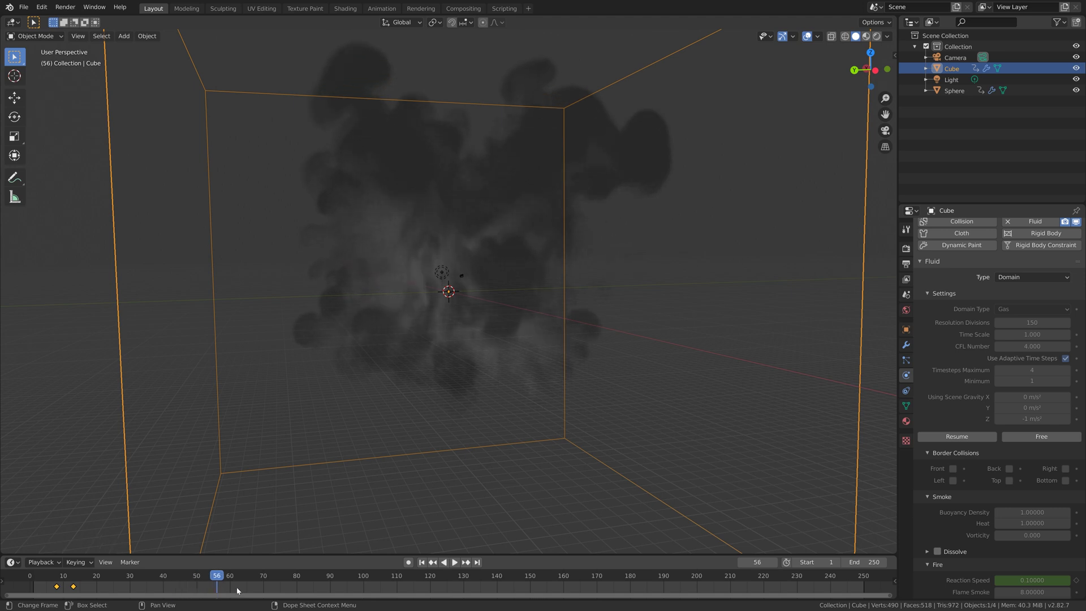
pyautogui.click(80, 577)
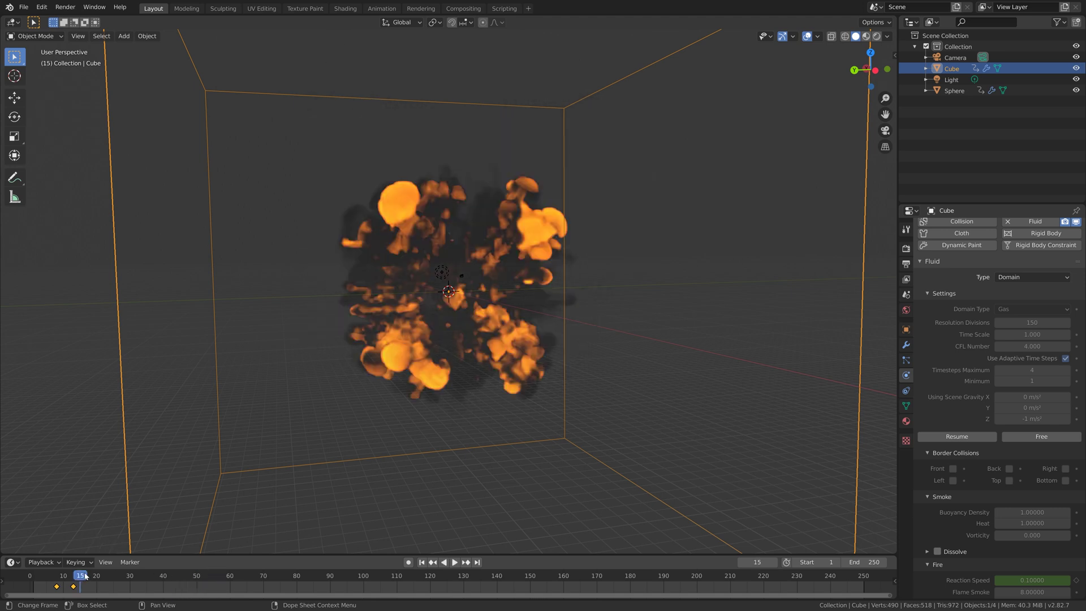
# Save the project as a new version named tut2.blend in the Manta explosion folder
pyautogui.click(24, 7)
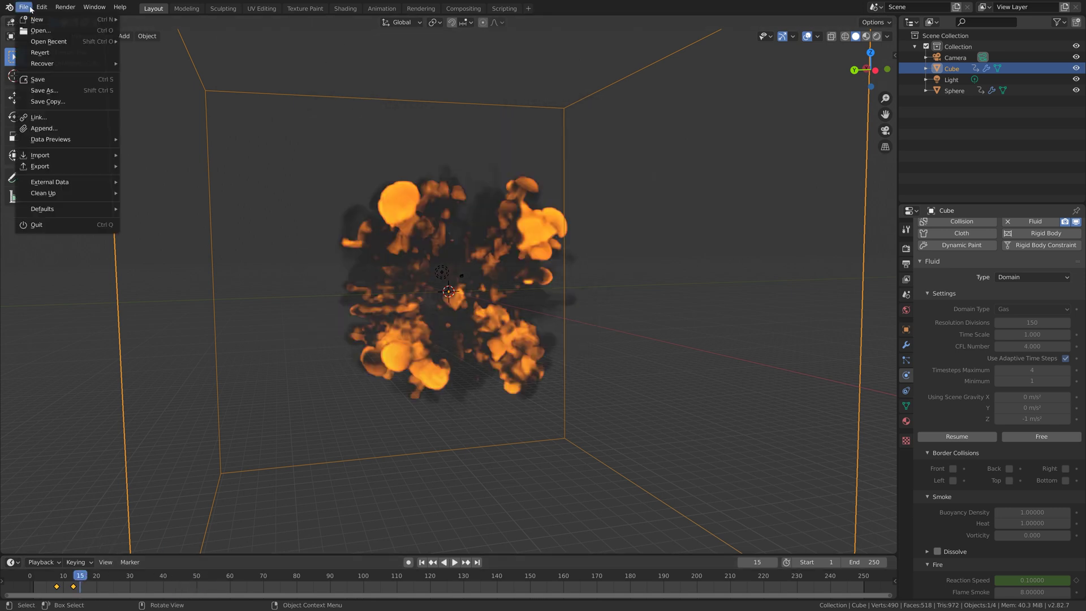
pyautogui.click(44, 90)
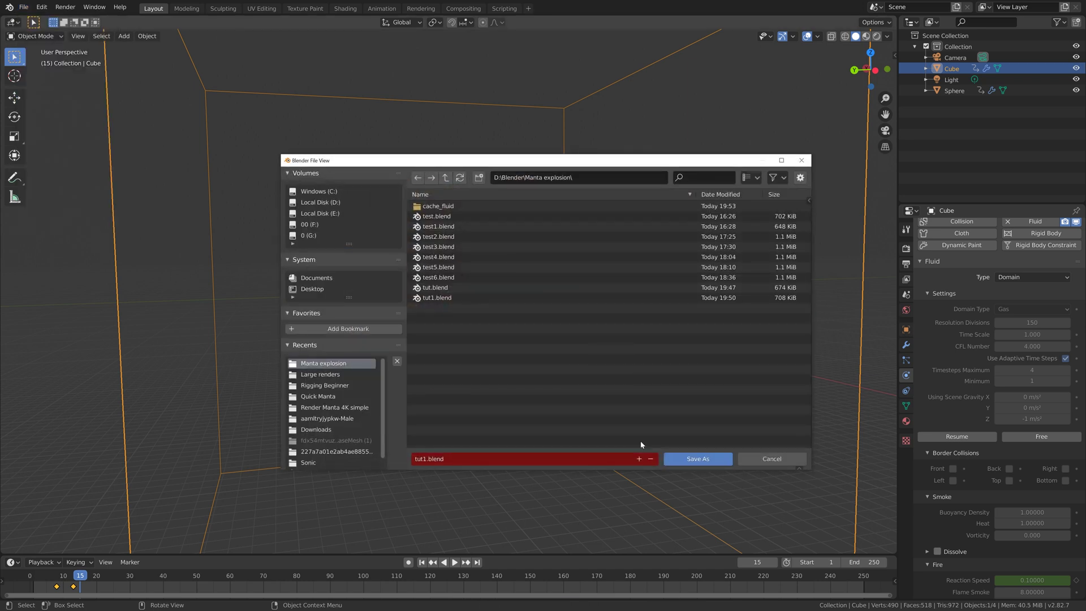
pyautogui.click(640, 460)
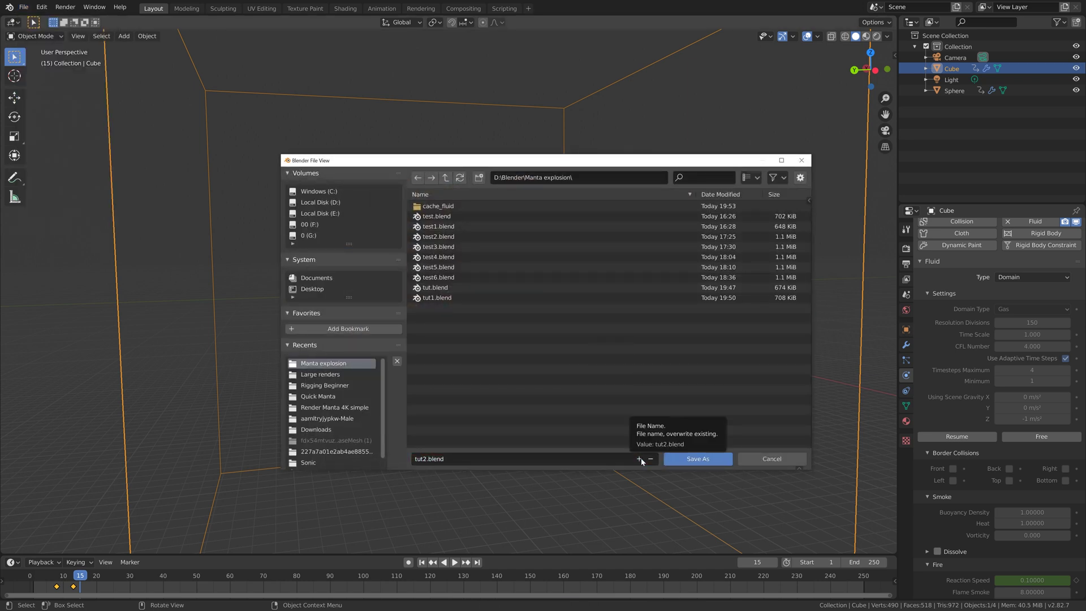
pyautogui.click(691, 459)
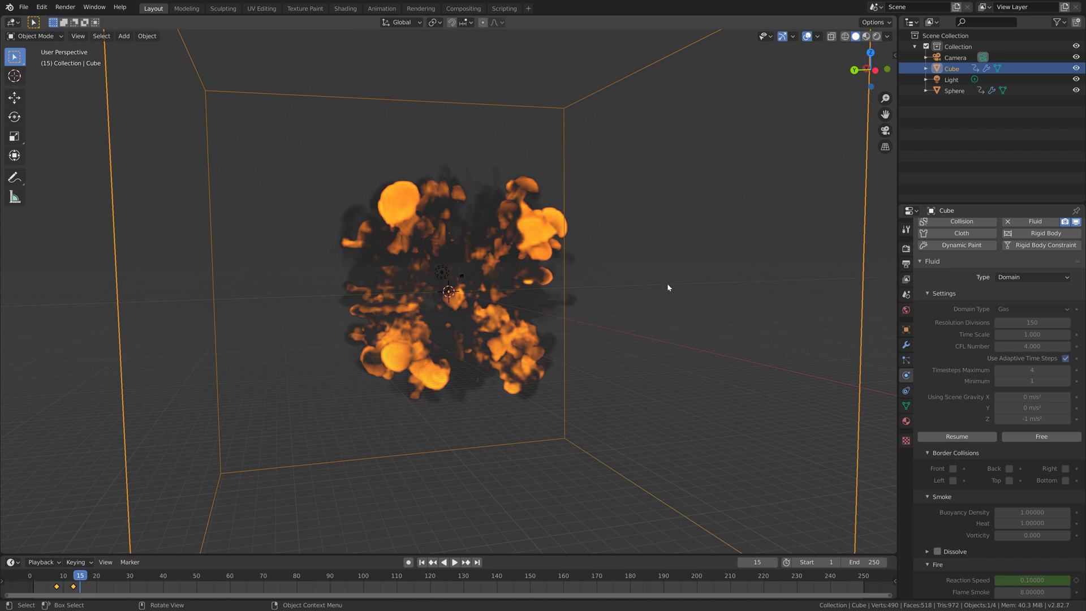
# Change the scene's point light to a Sun light with a strength of 3
pyautogui.click(441, 273)
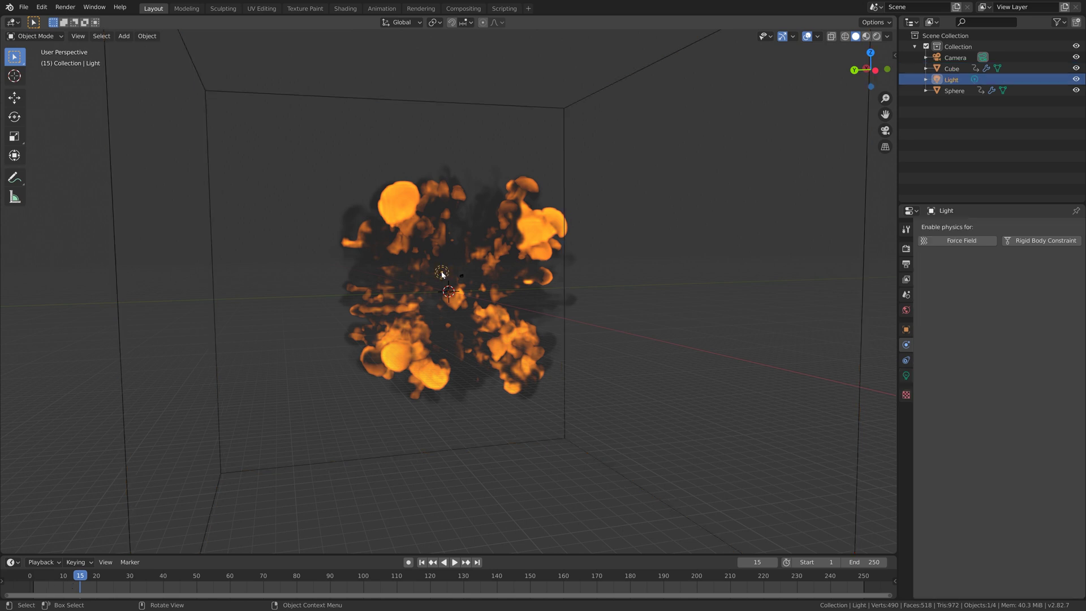
pyautogui.click(907, 377)
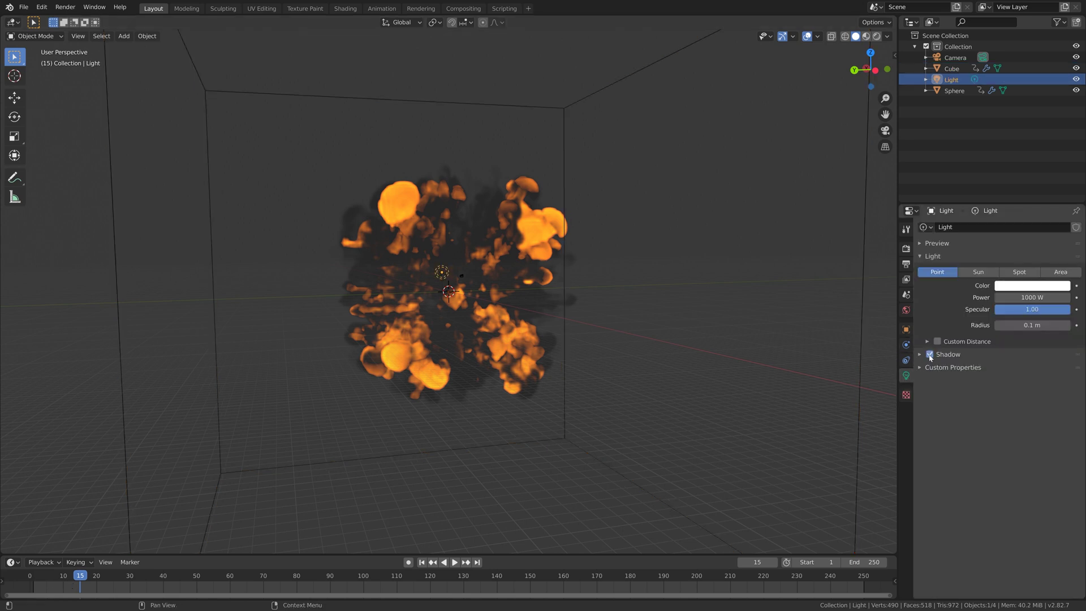
pyautogui.click(978, 272)
pyautogui.click(1032, 298)
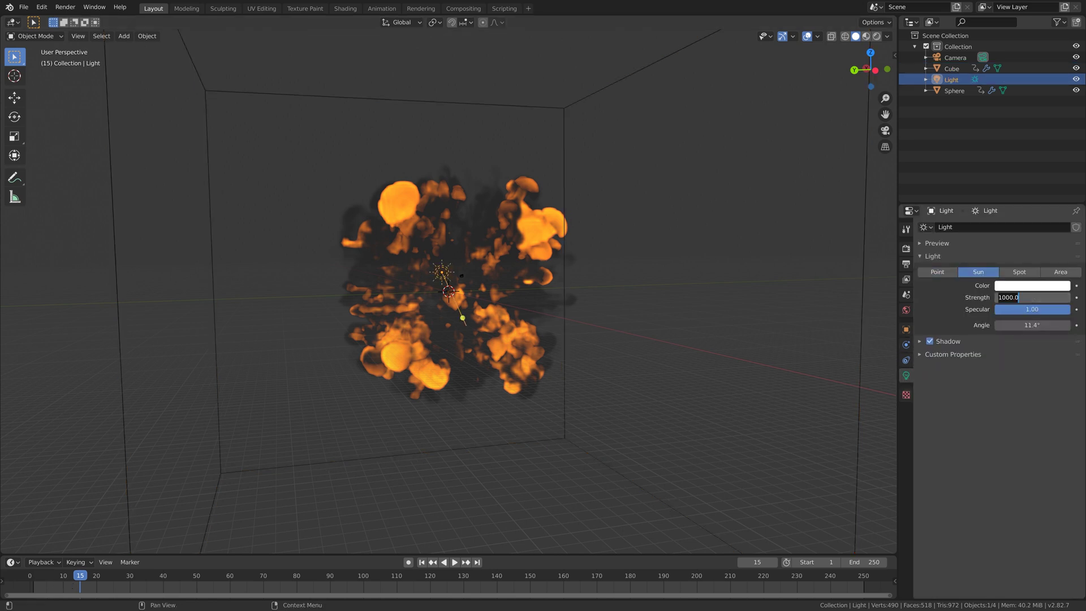
pyautogui.write('3')
pyautogui.press('Return')
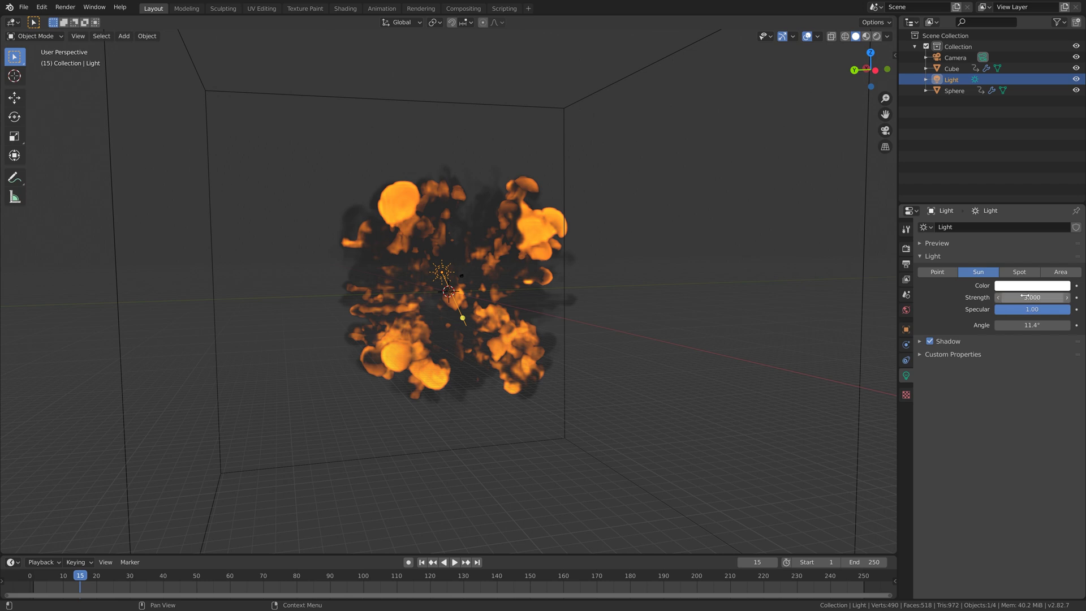
pyautogui.moveTo(544, 329); pyautogui.dragTo(673, 276, button='middle')
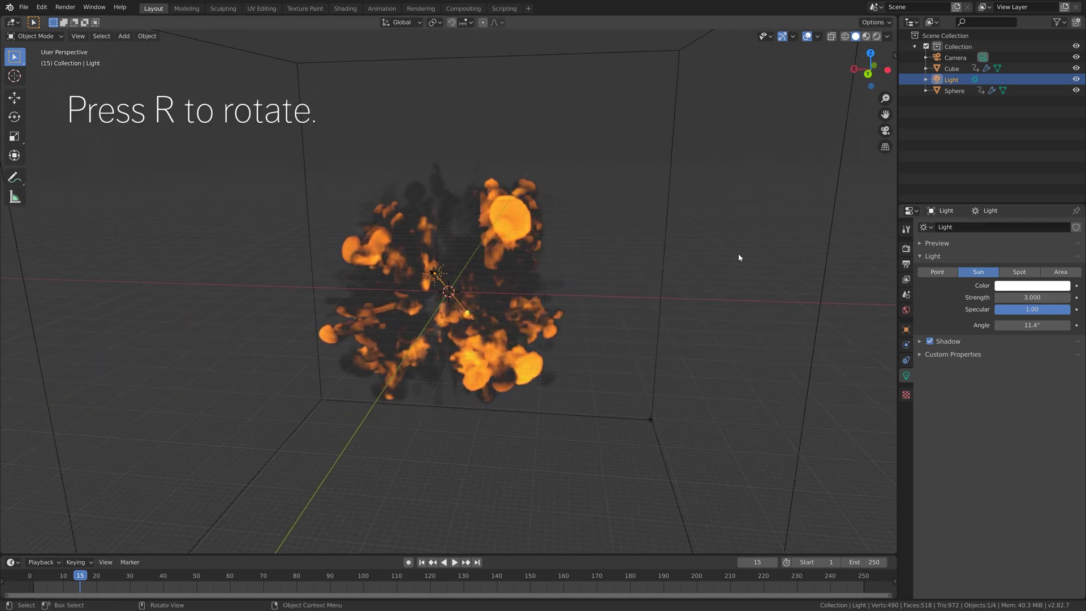
# Rotate the sun light from several view angles to aim it diagonally down at the explosion
pyautogui.press('r')
pyautogui.click(476, 459)
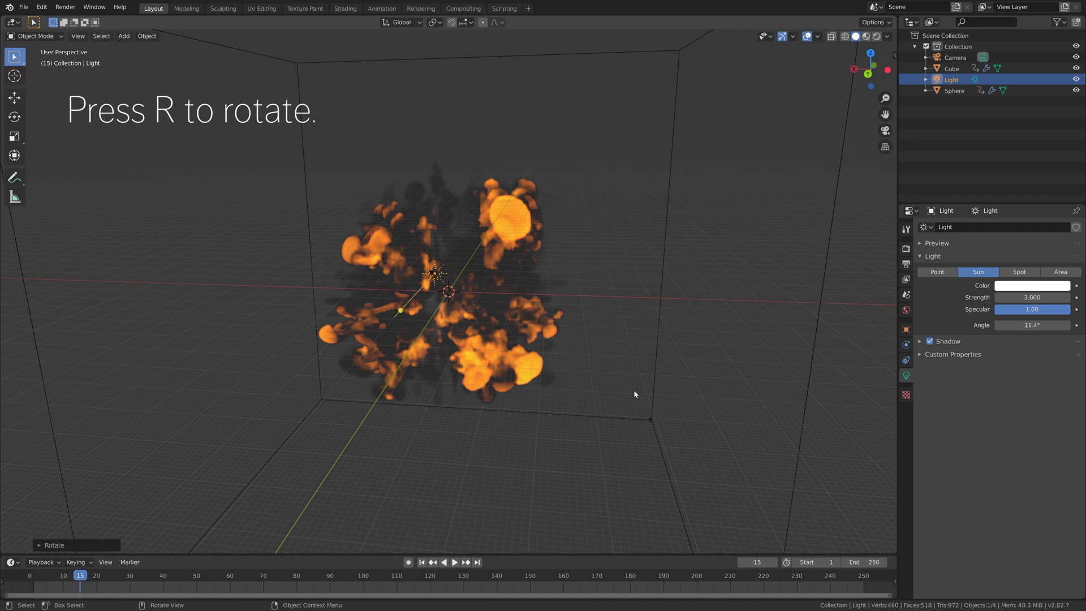
pyautogui.moveTo(634, 394); pyautogui.dragTo(509, 465, button='middle')
pyautogui.press('r')
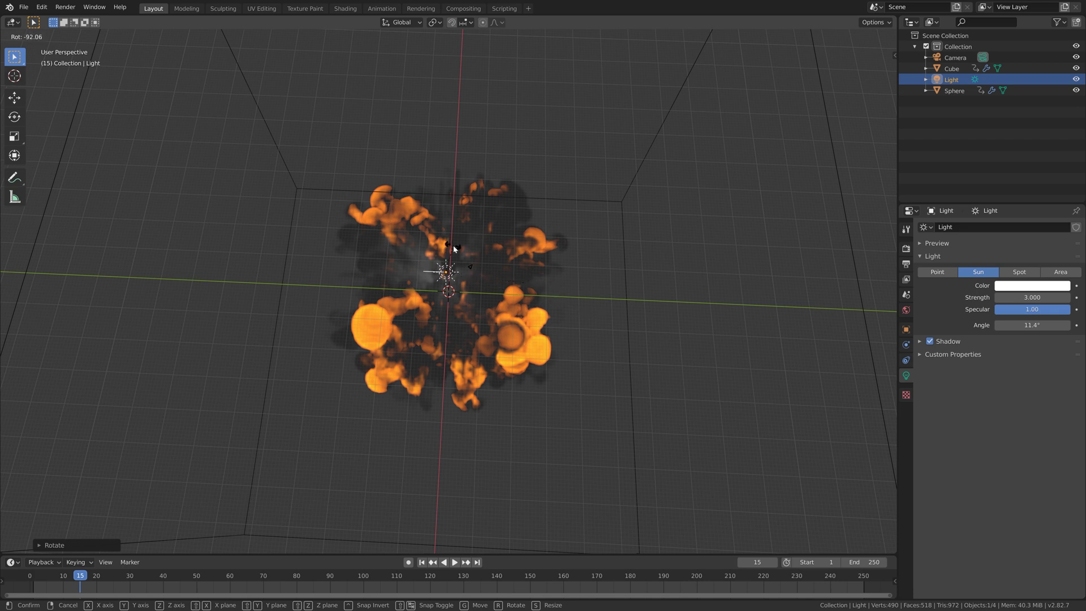
pyautogui.click(453, 246)
pyautogui.moveTo(454, 246); pyautogui.dragTo(562, 348, button='middle')
pyautogui.press('r')
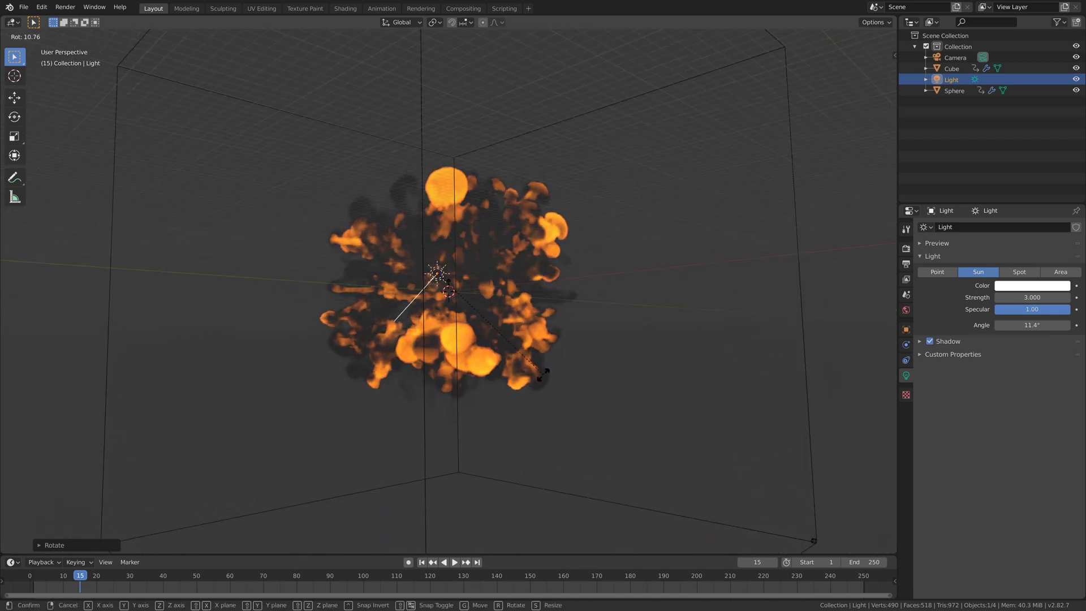
pyautogui.click(544, 373)
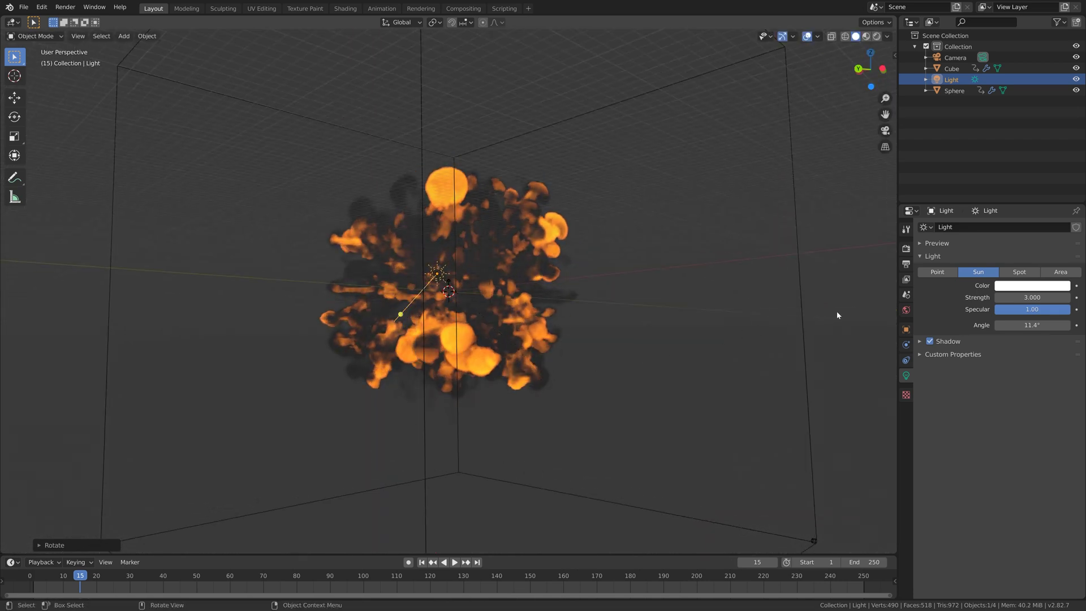
# Switch the render engine to Cycles and set both the render and viewport samples to 50
pyautogui.click(906, 248)
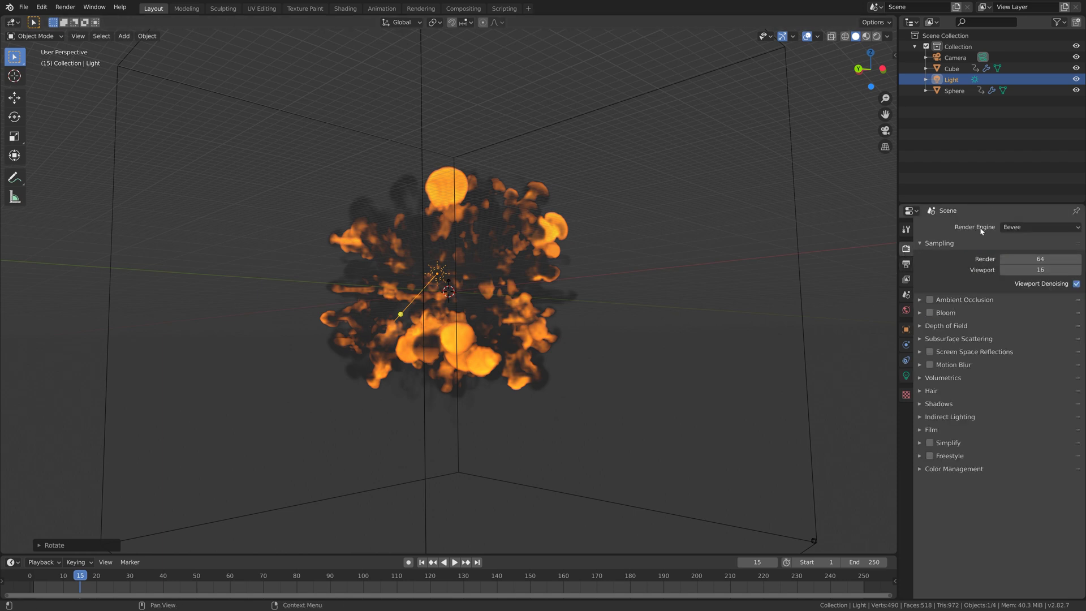
pyautogui.click(1007, 228)
pyautogui.click(1013, 264)
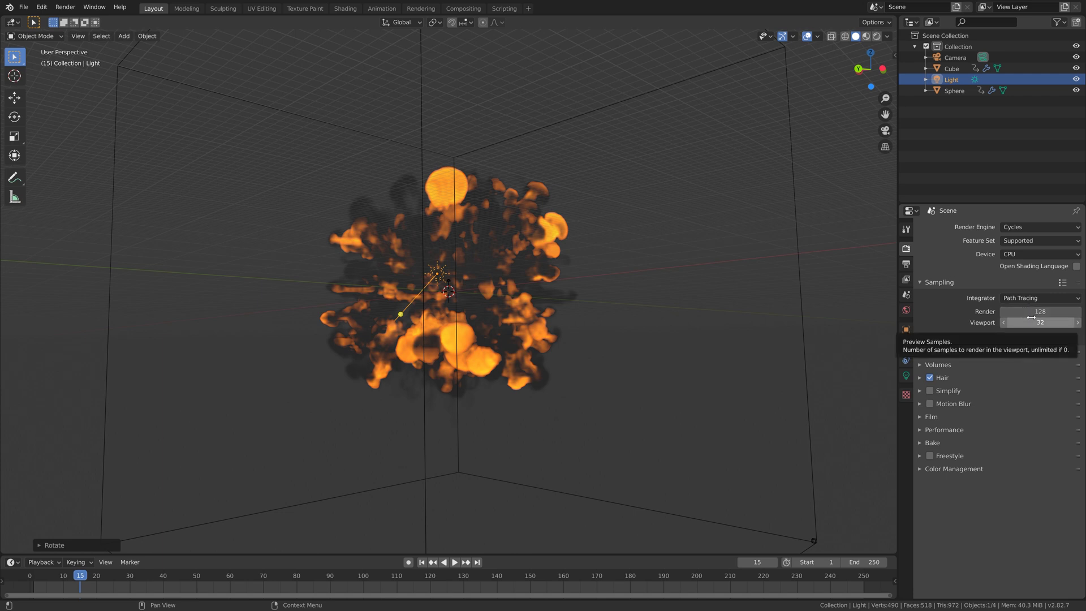
pyautogui.moveTo(1035, 312); pyautogui.dragTo(1035, 323)
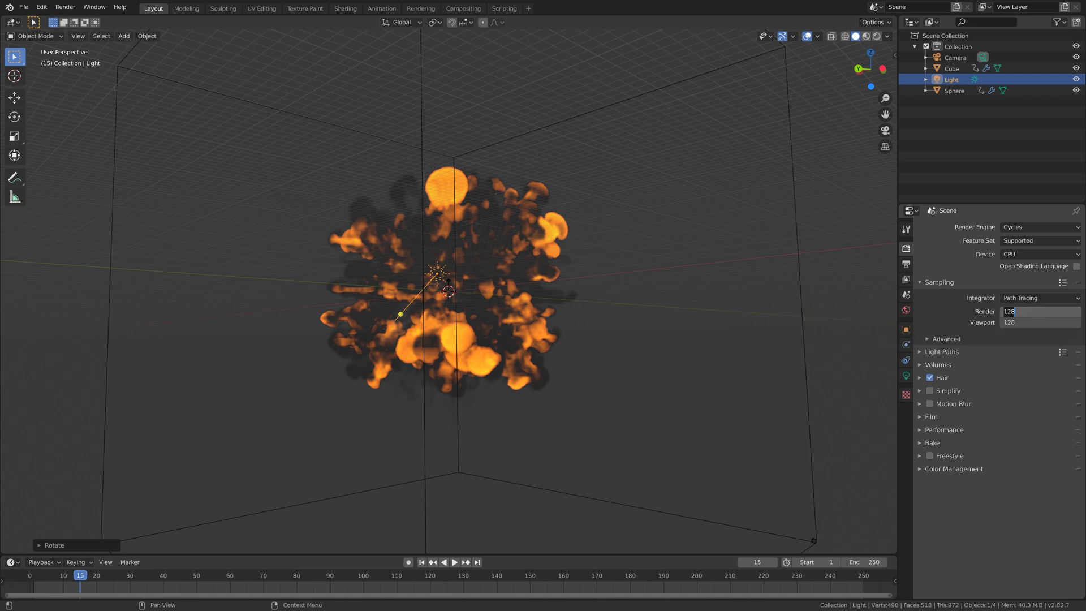
pyautogui.write('50')
pyautogui.press('Return')
pyautogui.click(1018, 255)
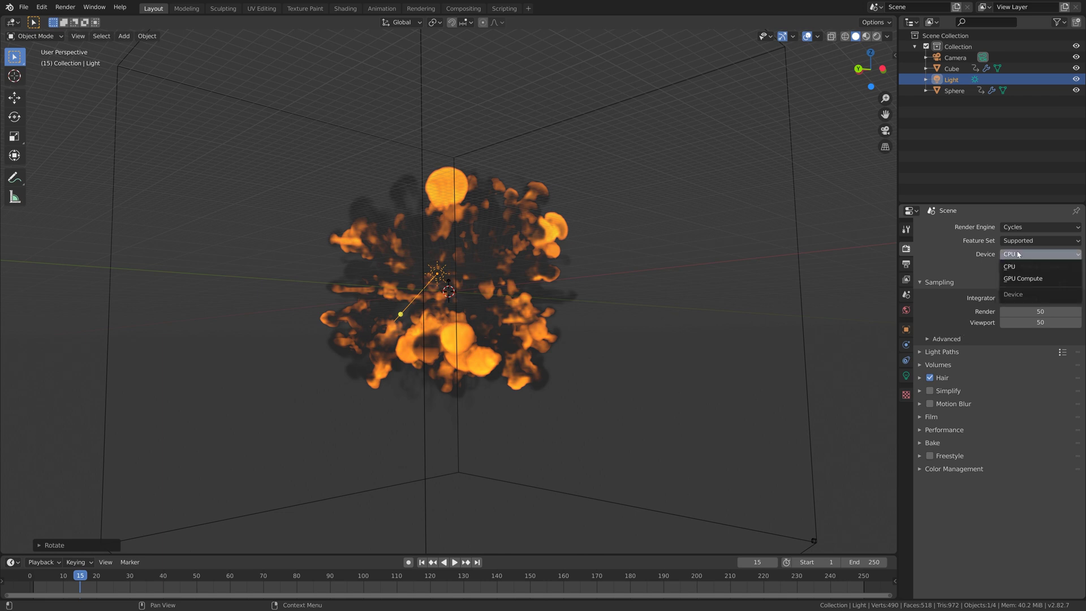
pyautogui.click(1018, 254)
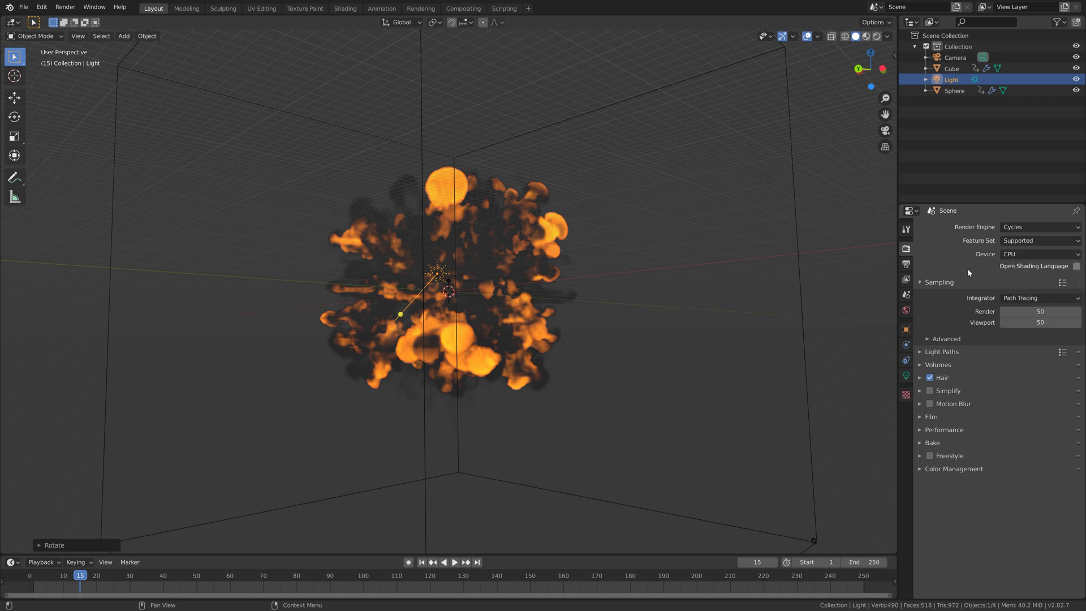
# Select the domain cube and add a Principled Volume node to its material, placed before the Material Output
pyautogui.click(796, 250)
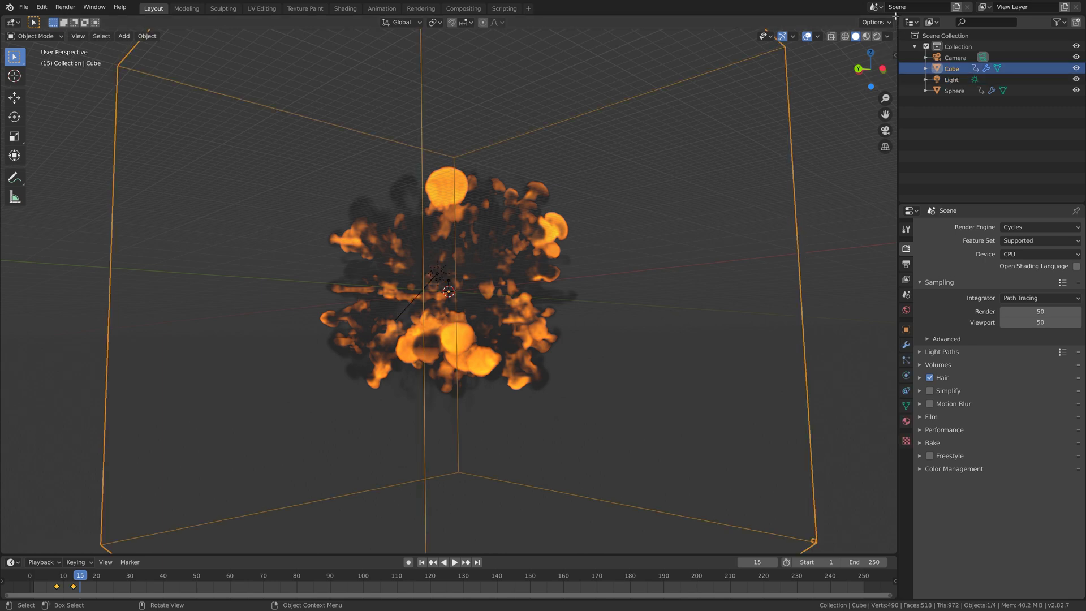
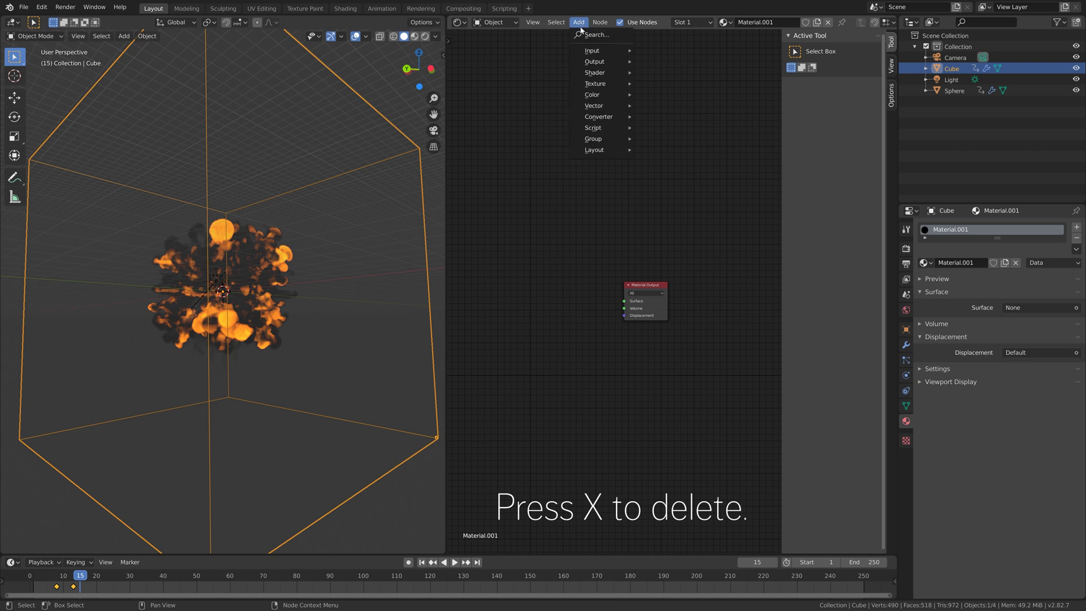
pyautogui.click(586, 35)
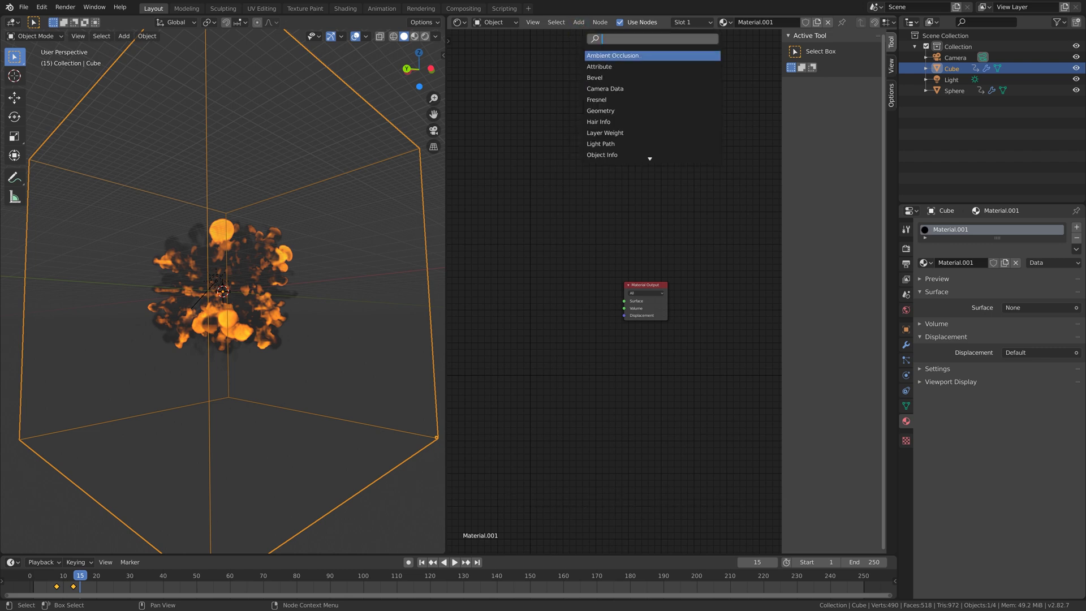
pyautogui.write('pr')
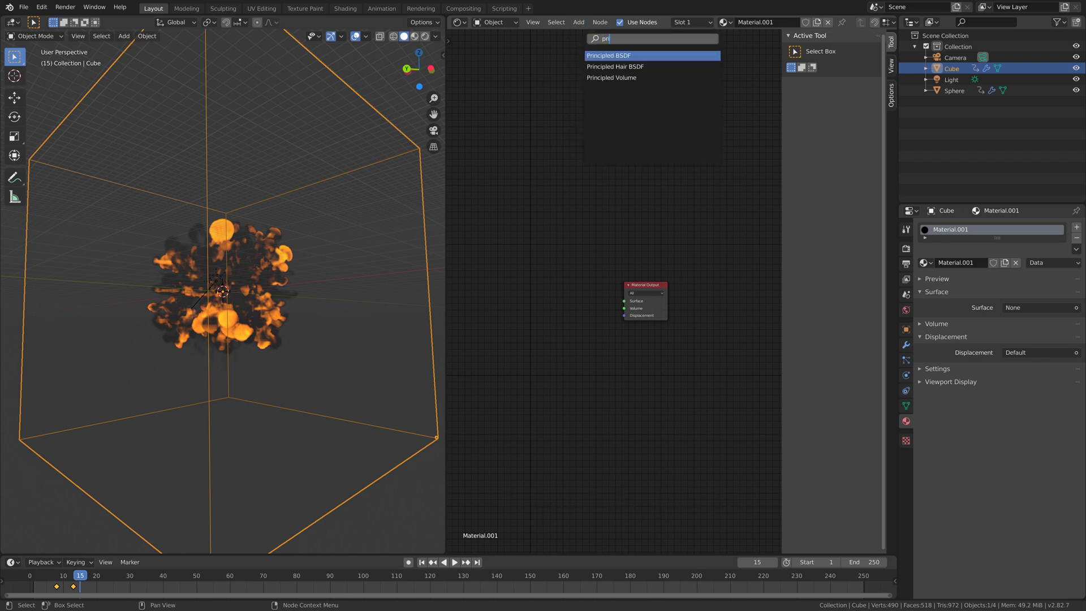
pyautogui.write('i')
pyautogui.press('Down')
pyautogui.press('Down')
pyautogui.press('Return')
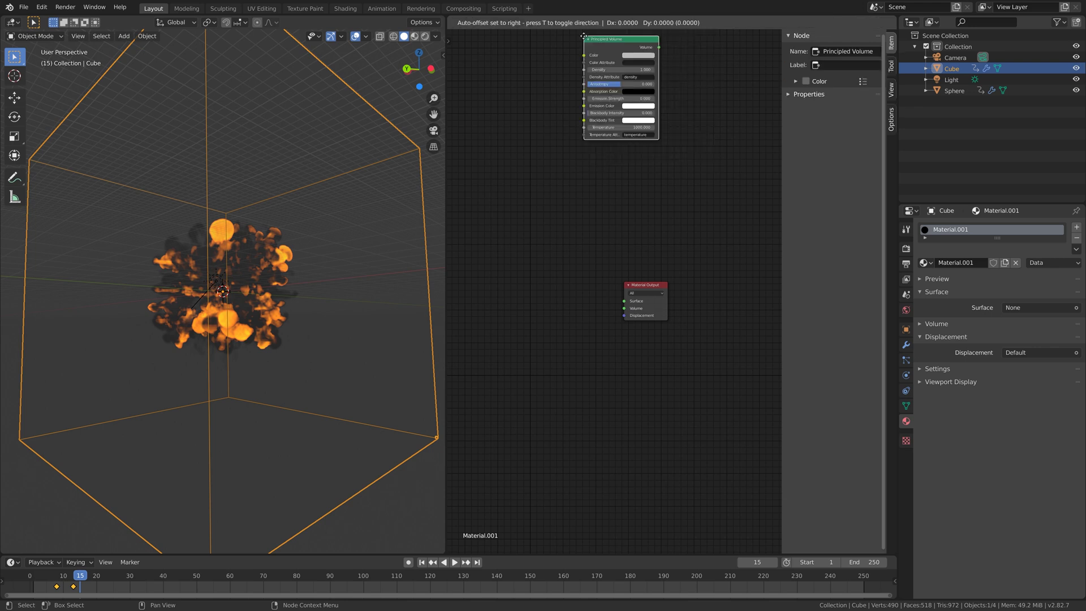
pyautogui.click(480, 274)
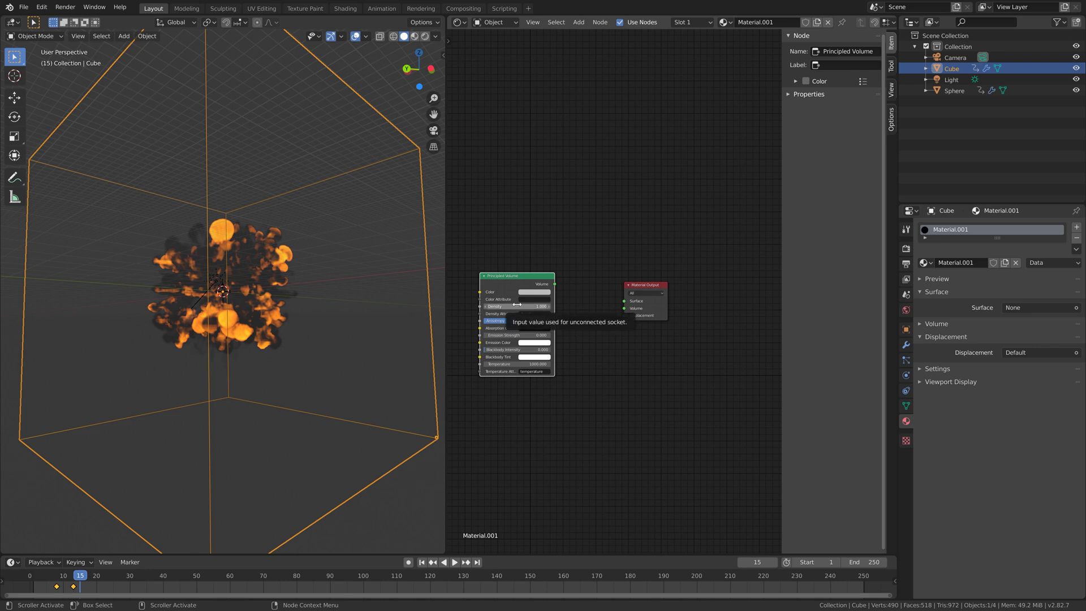
# Set the Principled Volume node's density to 5 and its color to pure white
pyautogui.scroll(2, 600, 331)
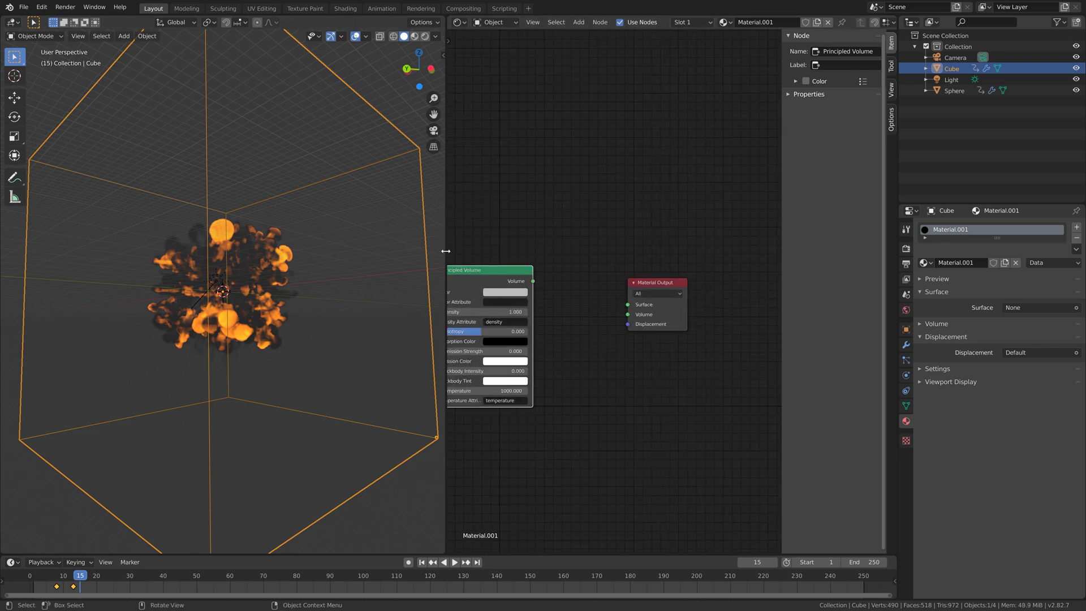
pyautogui.moveTo(450, 264); pyautogui.dragTo(302, 264)
pyautogui.click(408, 312)
pyautogui.write('5')
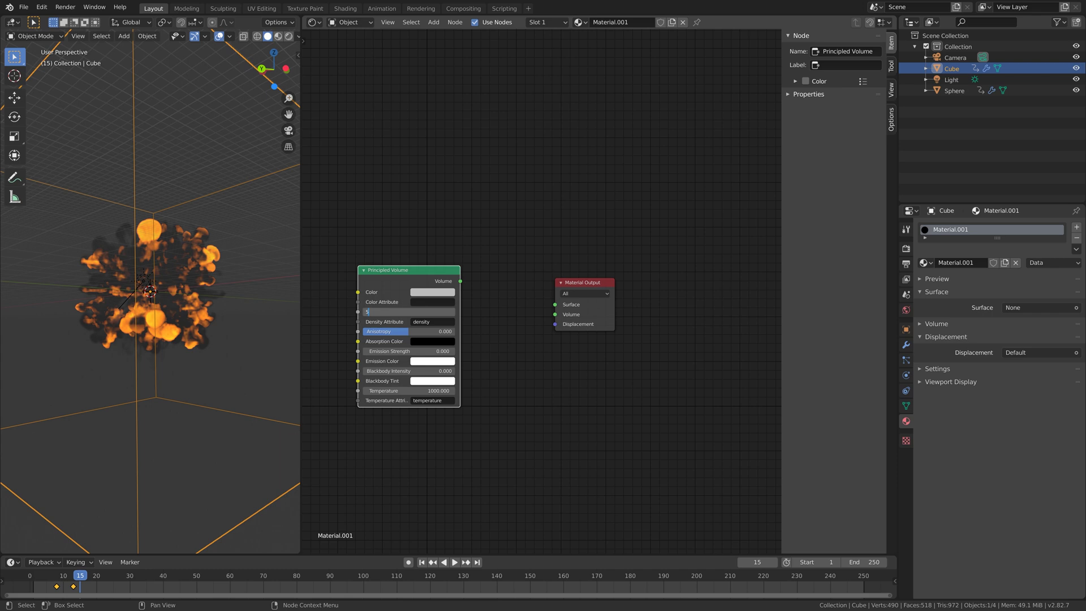
pyautogui.press('Return')
pyautogui.click(434, 292)
pyautogui.moveTo(483, 177); pyautogui.dragTo(487, 165)
pyautogui.click(439, 293)
pyautogui.moveTo(486, 169); pyautogui.dragTo(486, 164)
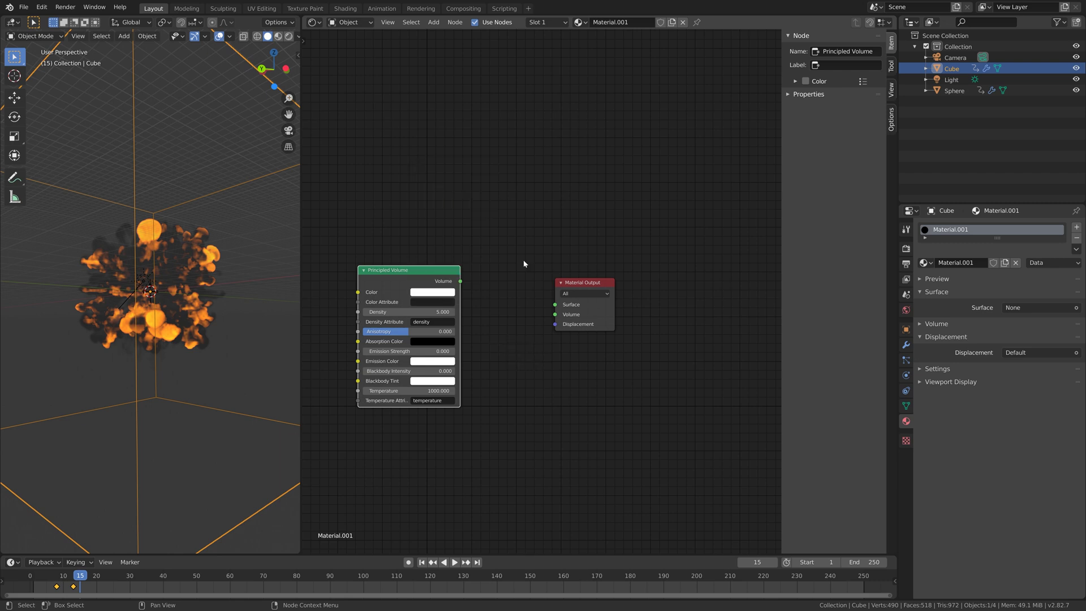
# Add an Add Shader node and link the Principled Volume through its first input to the Material Output's Volume
pyautogui.hotkey('shift', 'a')
pyautogui.click(526, 376)
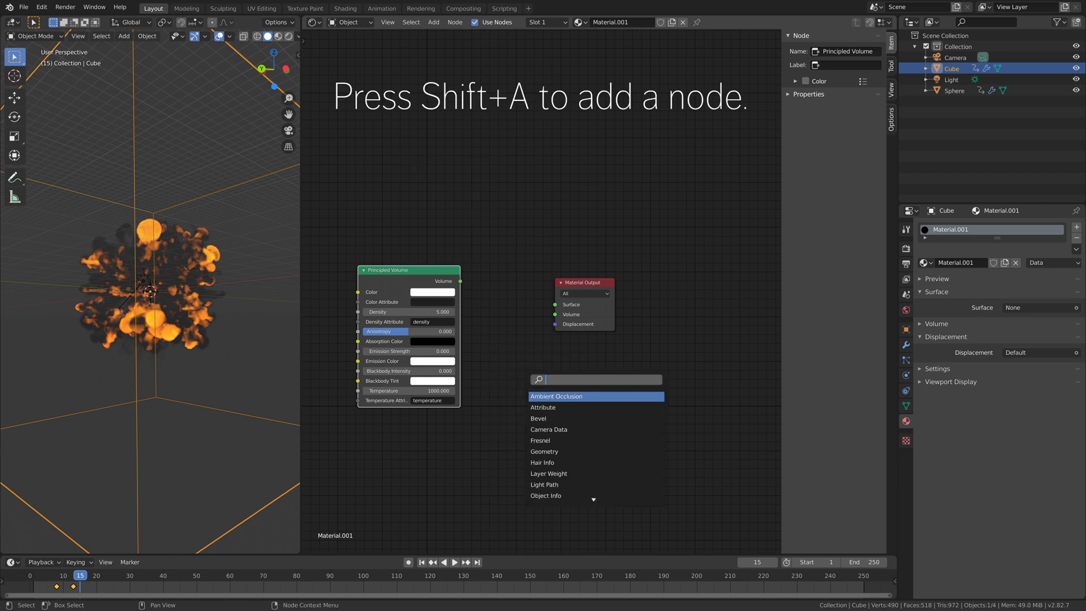
pyautogui.write('add')
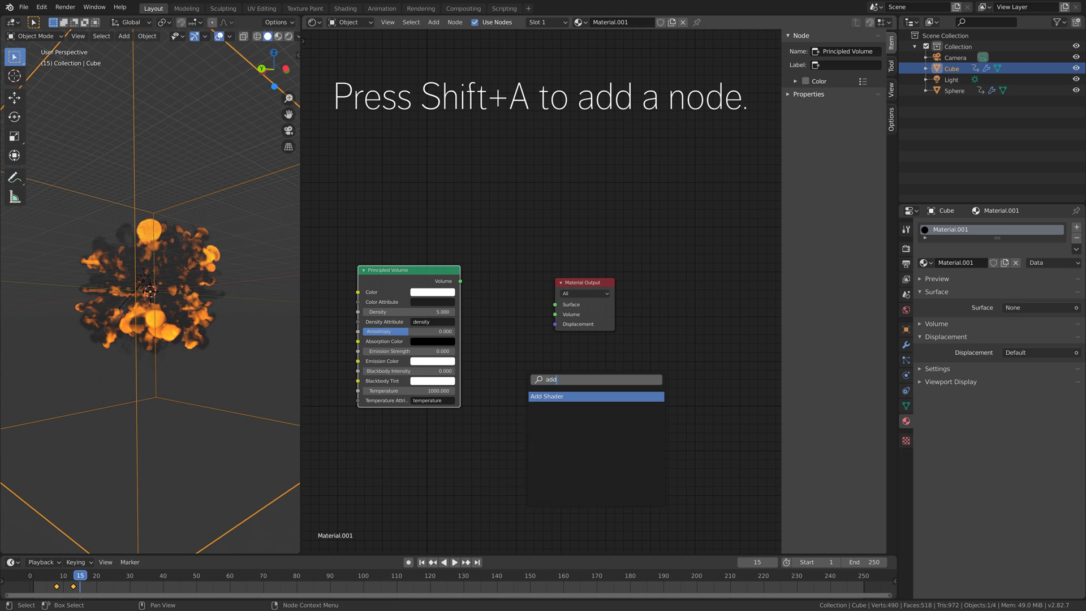
pyautogui.press('Return')
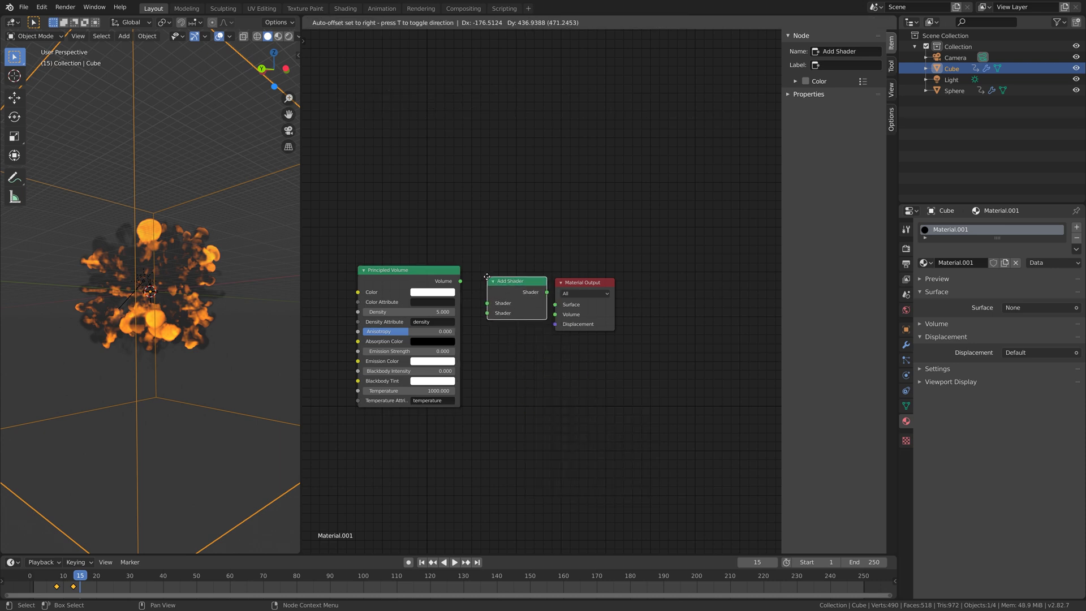
pyautogui.click(480, 285)
pyautogui.moveTo(460, 281); pyautogui.dragTo(478, 306)
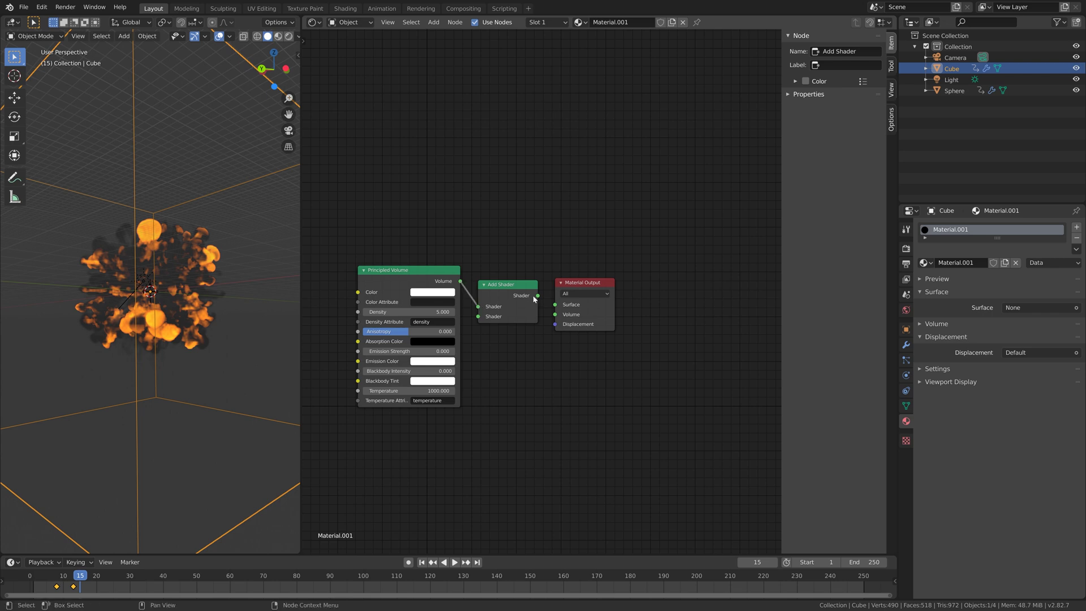
pyautogui.moveTo(539, 296); pyautogui.dragTo(555, 314)
# Move the Principled Volume node away from the Add Shader and add an Emission node below the two
pyautogui.moveTo(419, 273); pyautogui.dragTo(362, 231)
pyautogui.scroll(-1, 450, 375)
pyautogui.scroll(1, 450, 376)
pyautogui.moveTo(450, 376); pyautogui.dragTo(556, 316, button='middle')
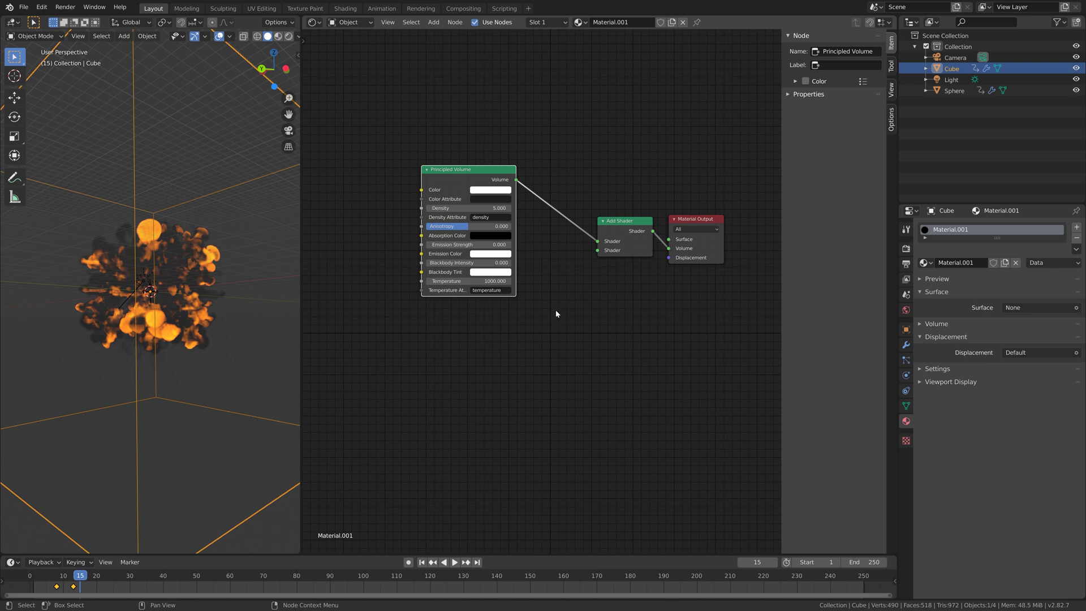
pyautogui.hotkey('shift', 'a')
pyautogui.click(556, 312)
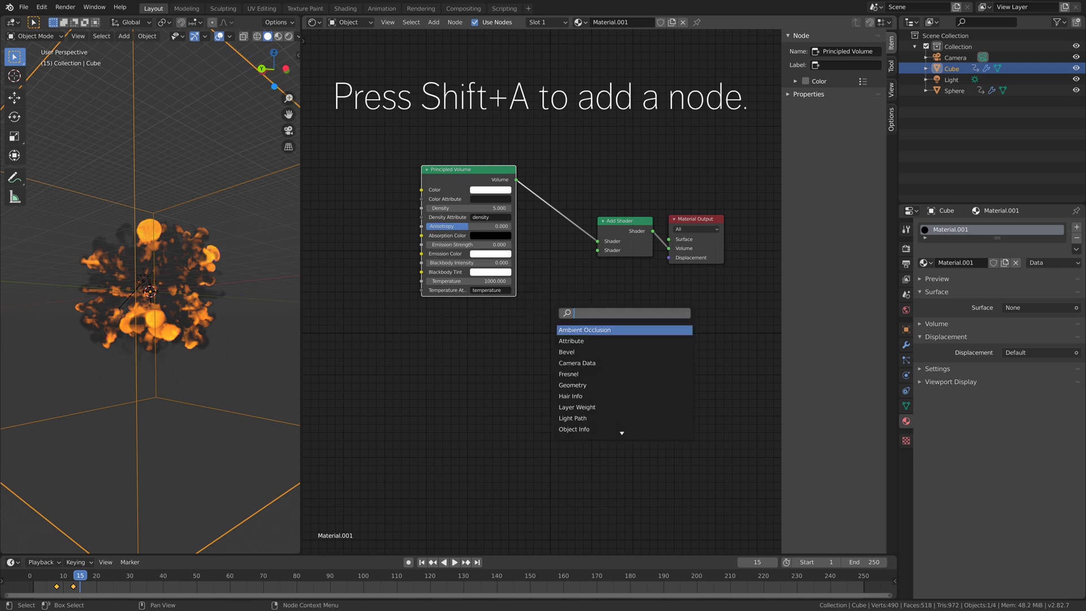
pyautogui.write('emission')
pyautogui.press('Return')
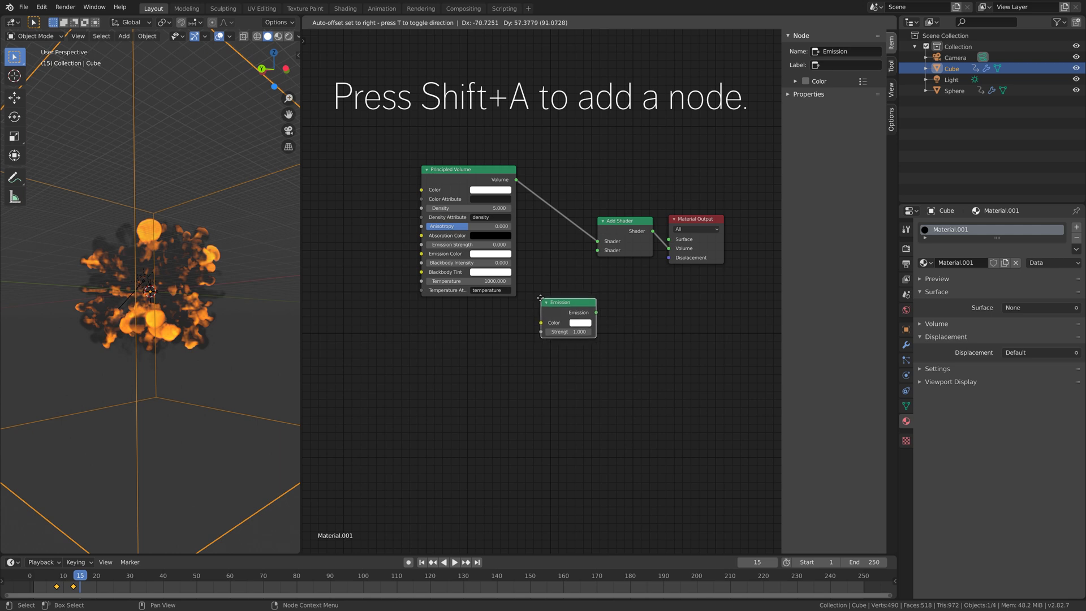
pyautogui.click(520, 312)
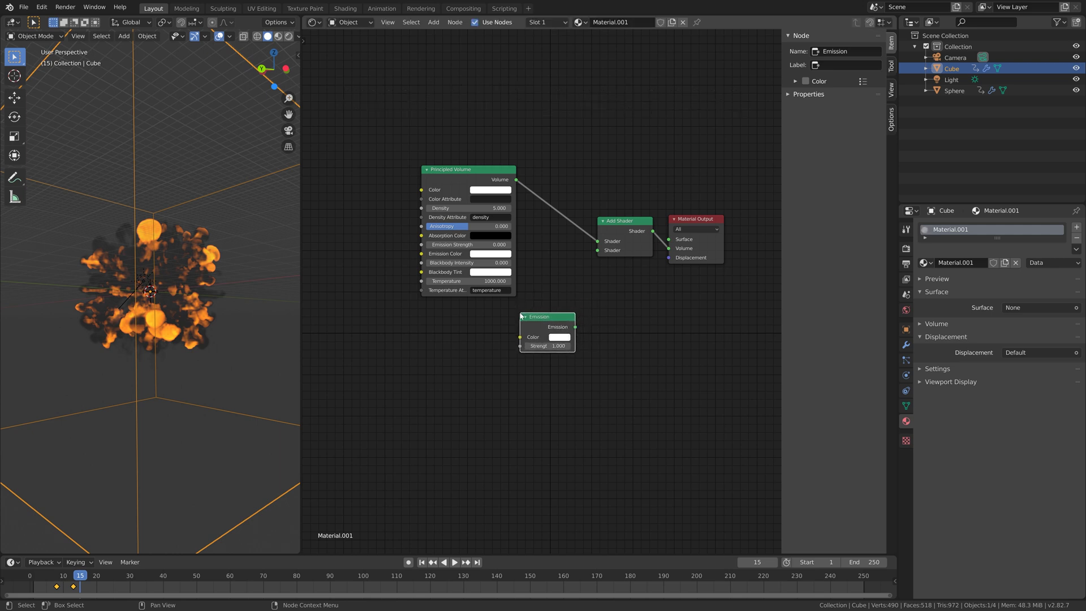
# Add a Math node before the Emission node and set its operation to Multiply
pyautogui.hotkey('shift', 'a')
pyautogui.click(494, 332)
pyautogui.write('m')
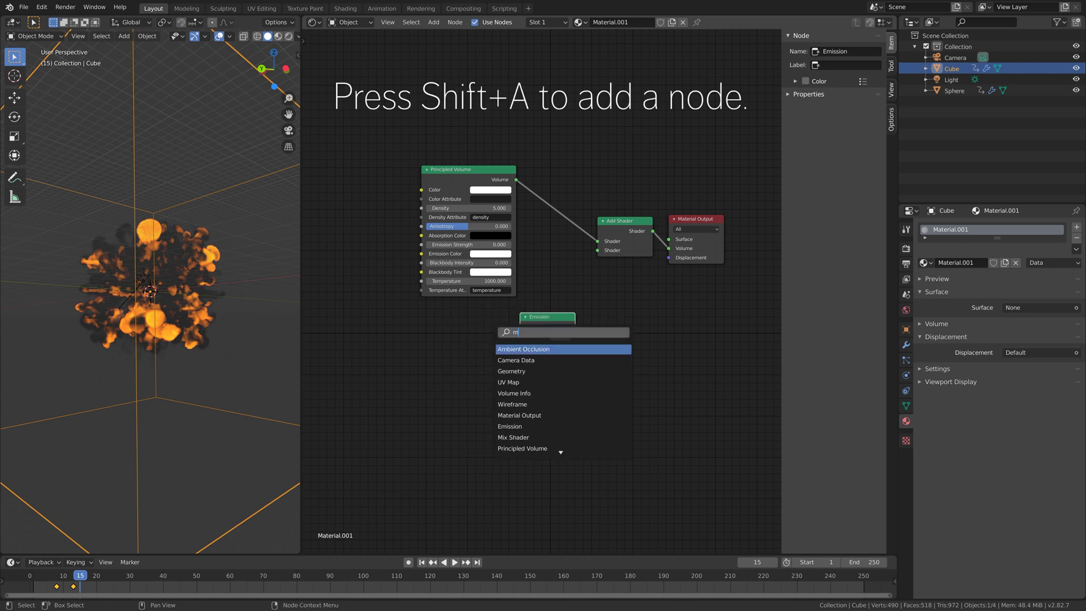
pyautogui.write('at')
pyautogui.press('Down')
pyautogui.press('Return')
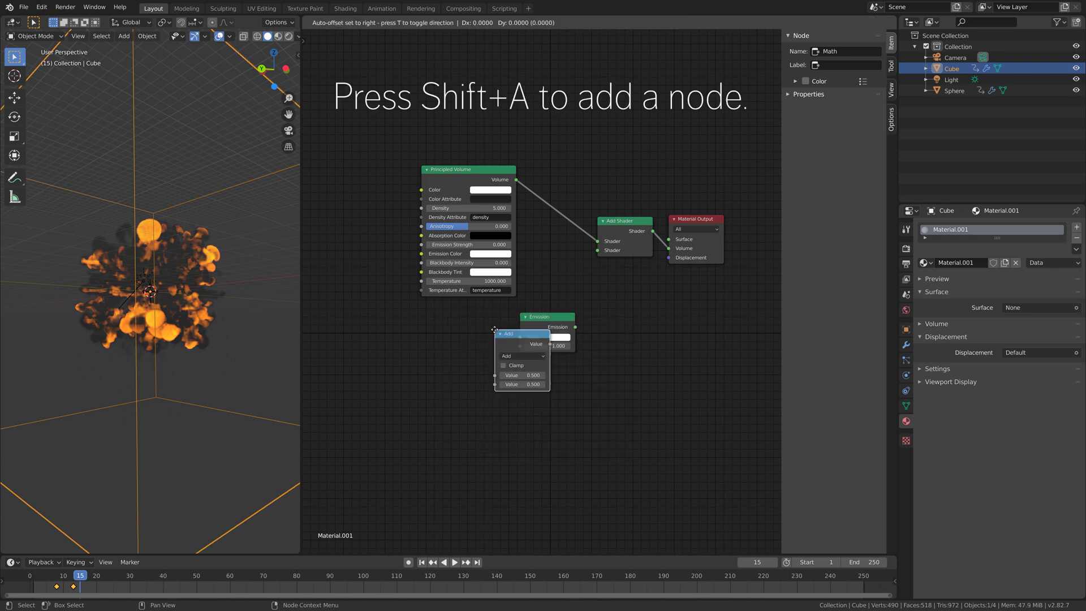
pyautogui.click(433, 333)
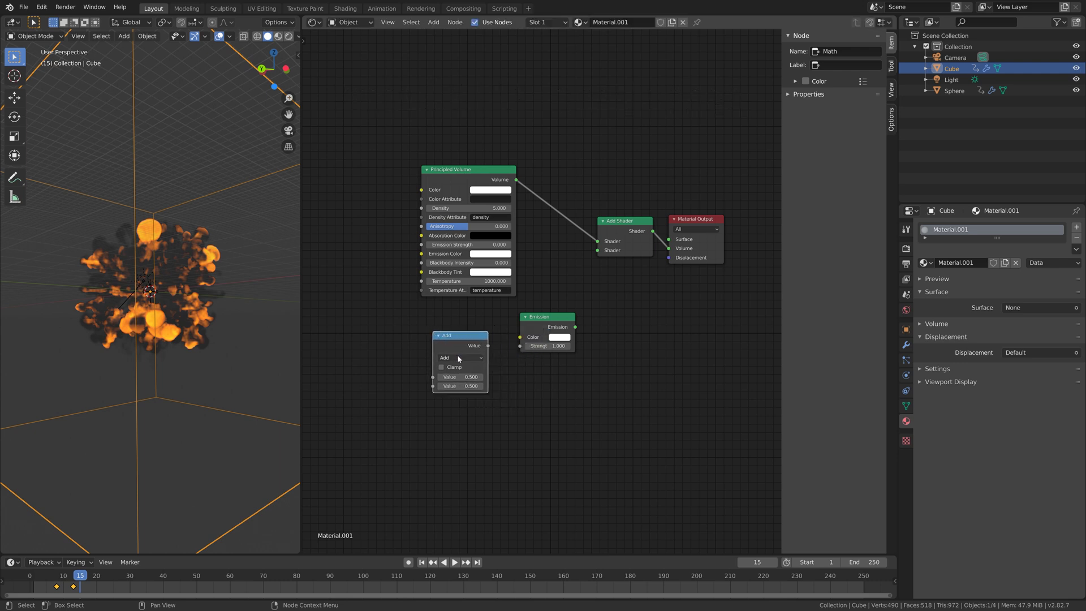
pyautogui.click(457, 357)
pyautogui.click(461, 407)
# Add an Attribute node before the Multiply node and set its name to flame
pyautogui.hotkey('shift', 'a')
pyautogui.click(403, 374)
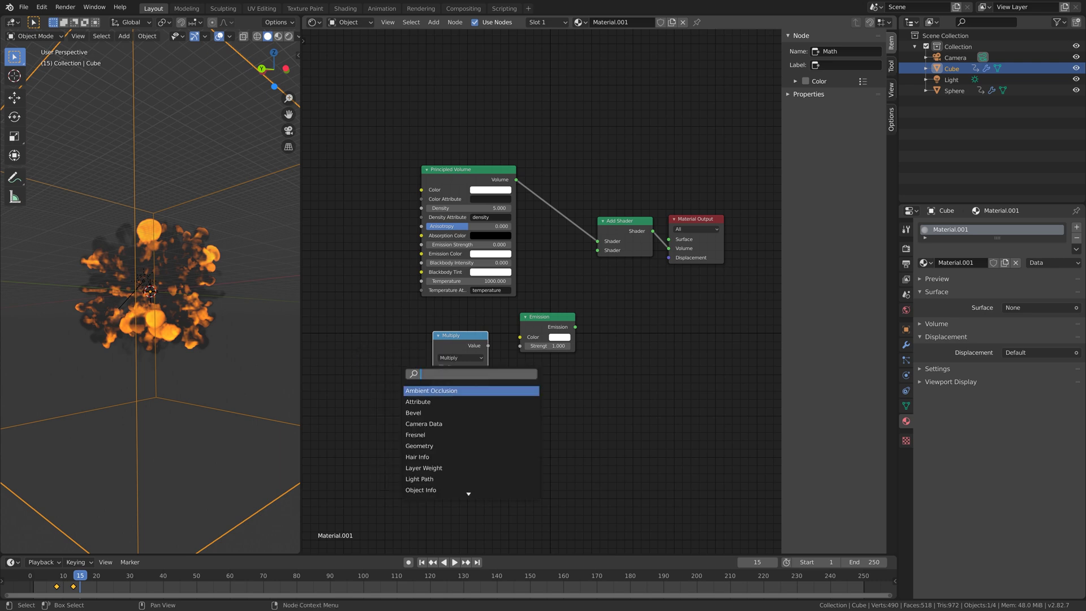
pyautogui.write('att')
pyautogui.press('Return')
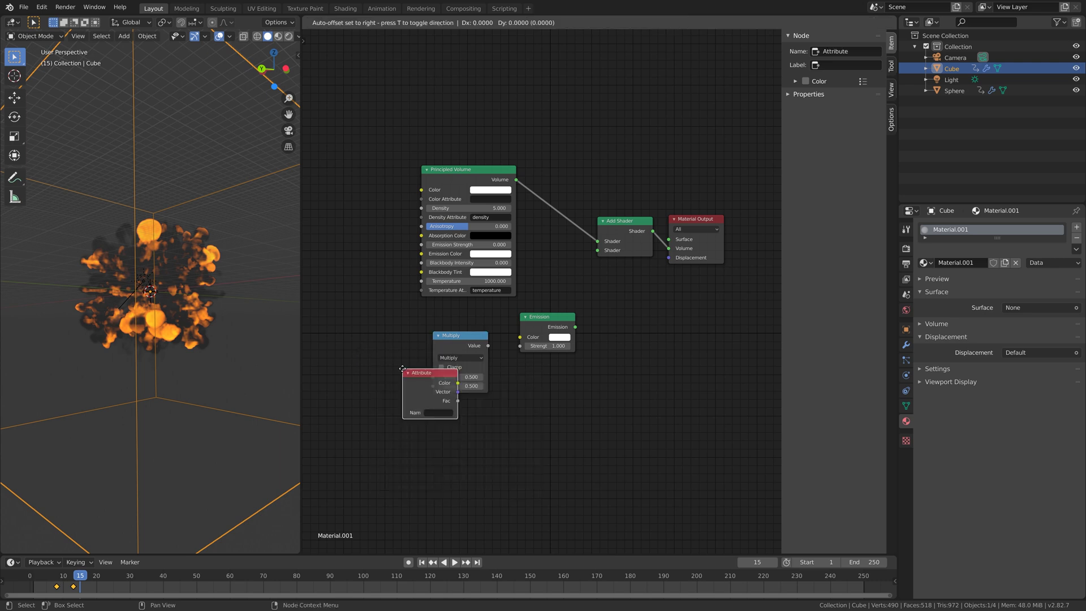
pyautogui.click(350, 367)
pyautogui.click(387, 412)
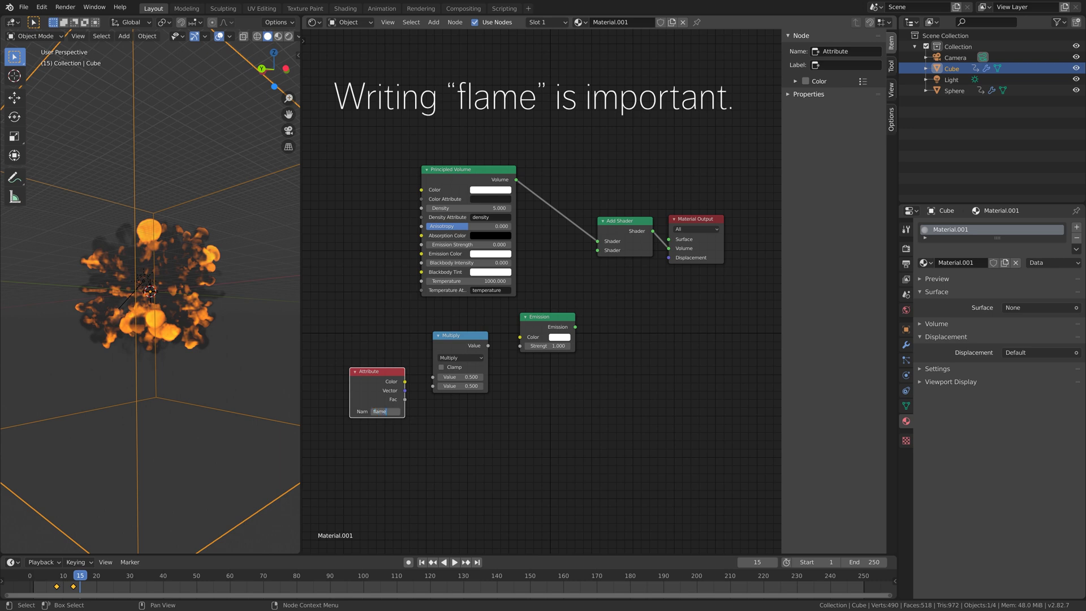
pyautogui.press('Return')
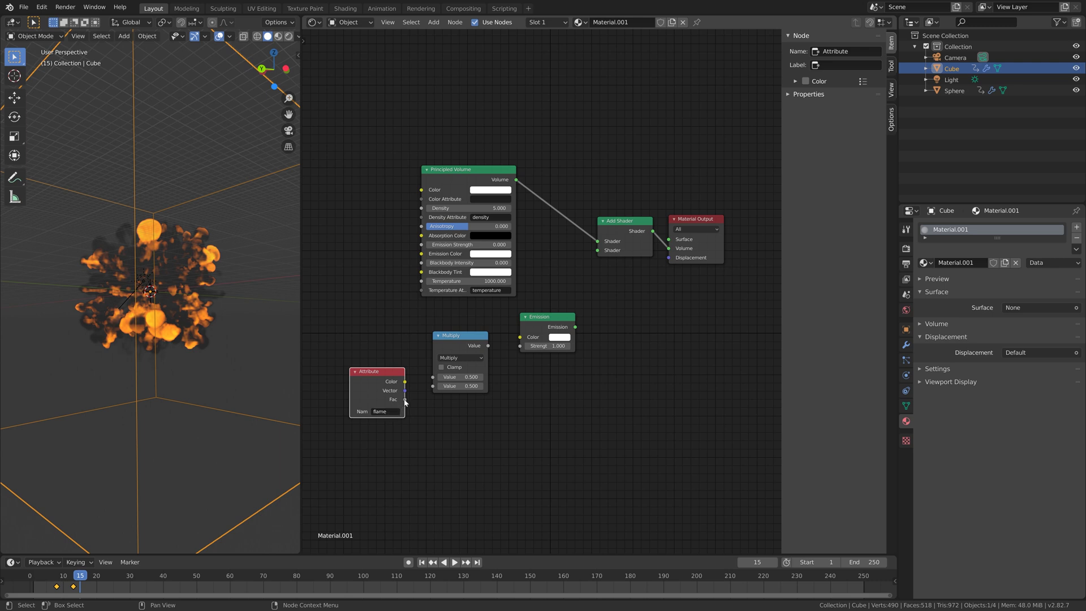
# Multiply the Attribute's Fac by 20, feed it into the Emission's Strength, and link Emission to the Add Shader's second input
pyautogui.moveTo(405, 400); pyautogui.dragTo(434, 389)
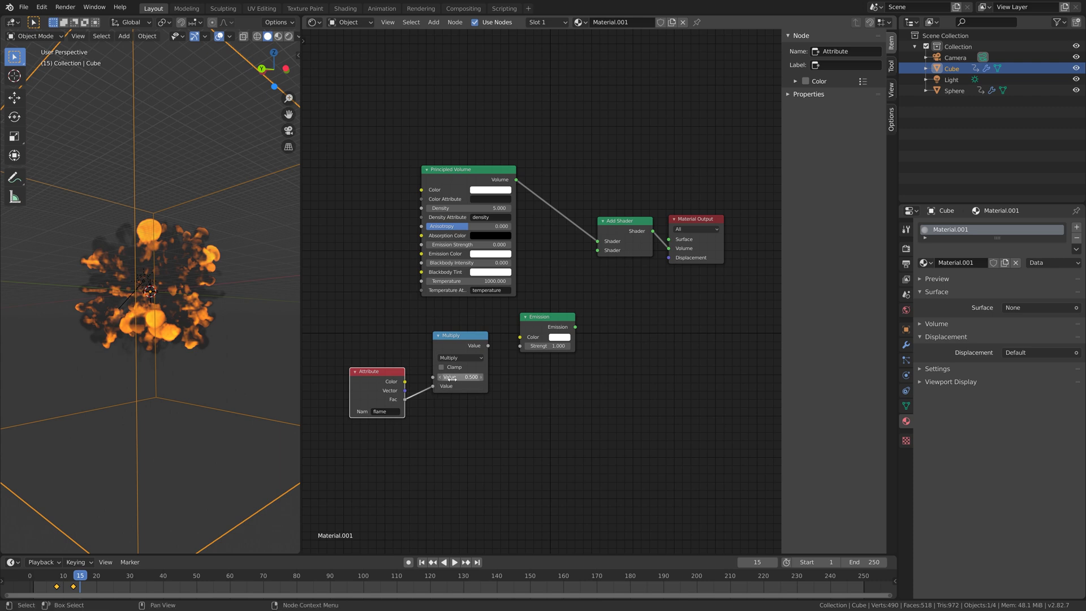
pyautogui.click(456, 377)
pyautogui.write('20')
pyautogui.press('Return')
pyautogui.moveTo(488, 345); pyautogui.dragTo(598, 251)
# Set the Emission node's color to orange and preview the explosion with rendered viewport shading
pyautogui.click(563, 339)
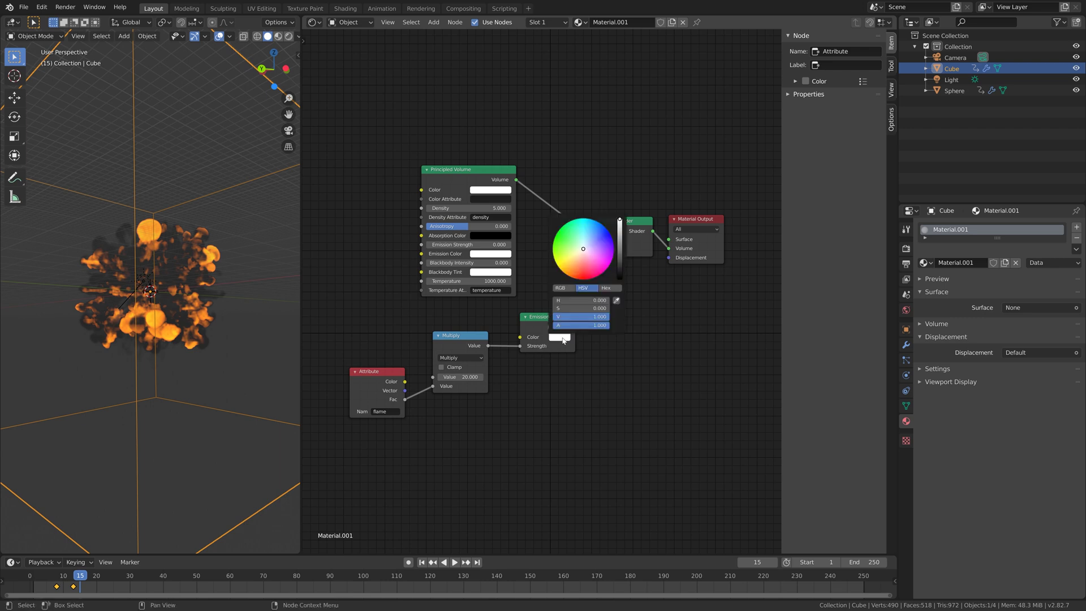
pyautogui.click(577, 268)
pyautogui.moveTo(578, 268); pyautogui.dragTo(578, 271)
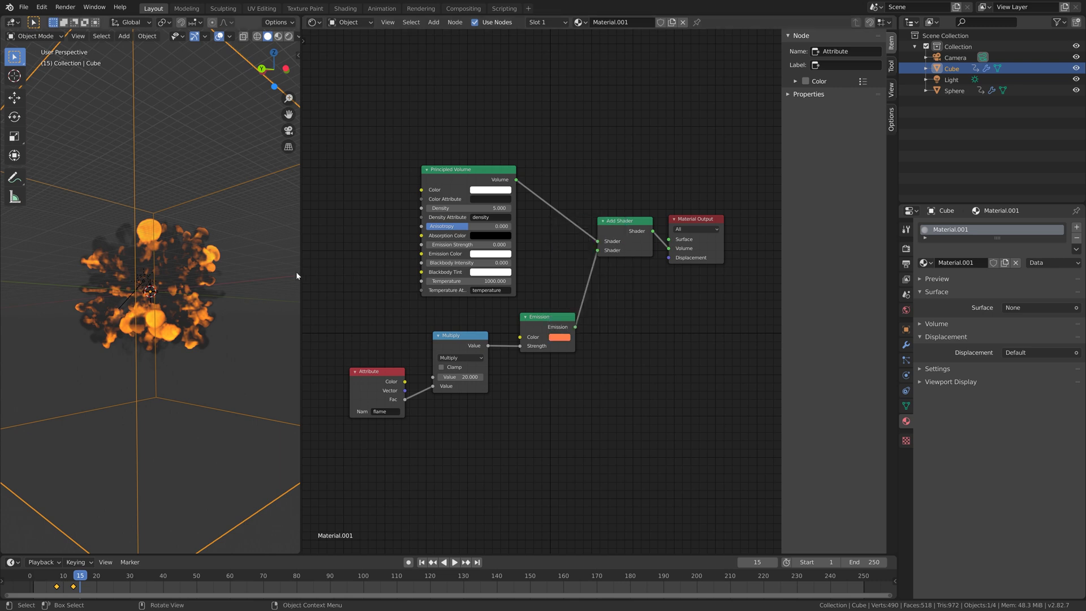
pyautogui.click(289, 36)
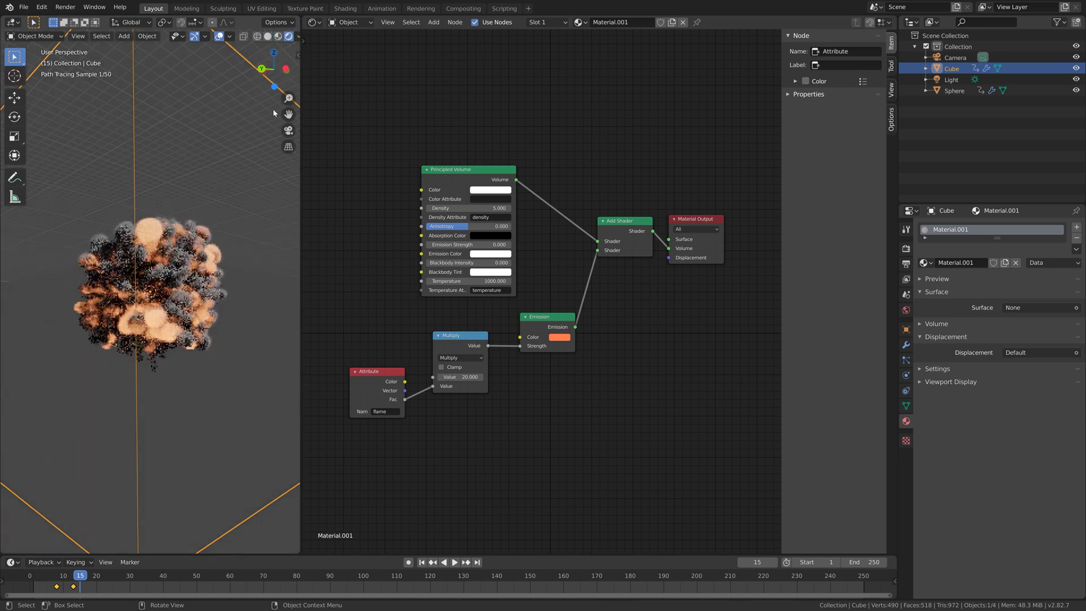
# Set the world background color to black and view the rendered explosion from a lower angle
pyautogui.click(906, 310)
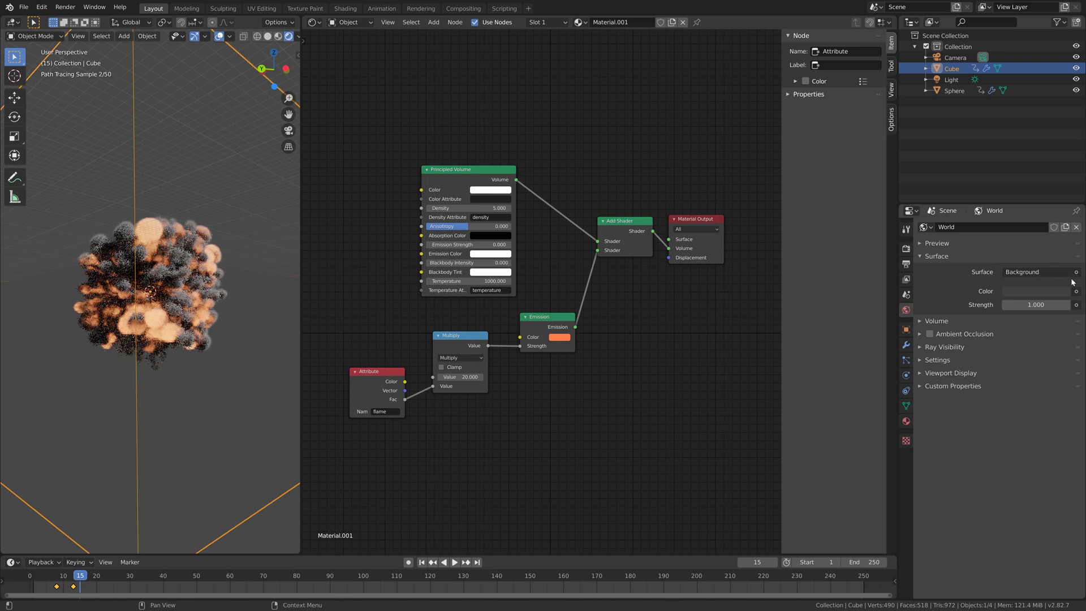
pyautogui.click(1046, 288)
pyautogui.click(1062, 213)
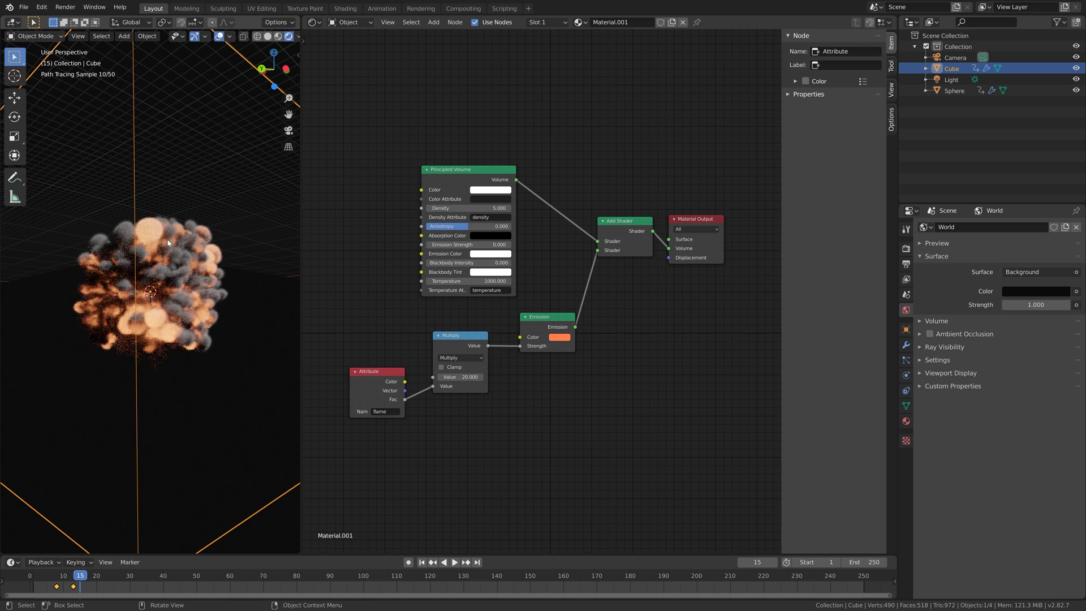
pyautogui.moveTo(178, 232); pyautogui.dragTo(207, 284, button='middle')
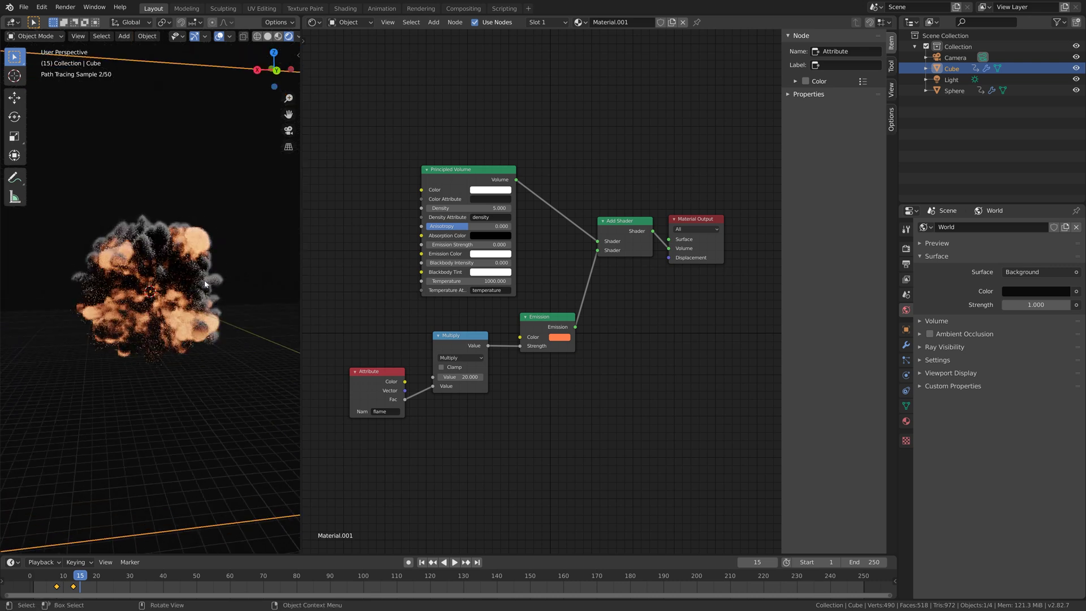
# Return the viewport to solid shading, play the baked simulation and stop at frame 20
pyautogui.click(268, 36)
pyautogui.moveTo(102, 509); pyautogui.dragTo(165, 528, button='middle')
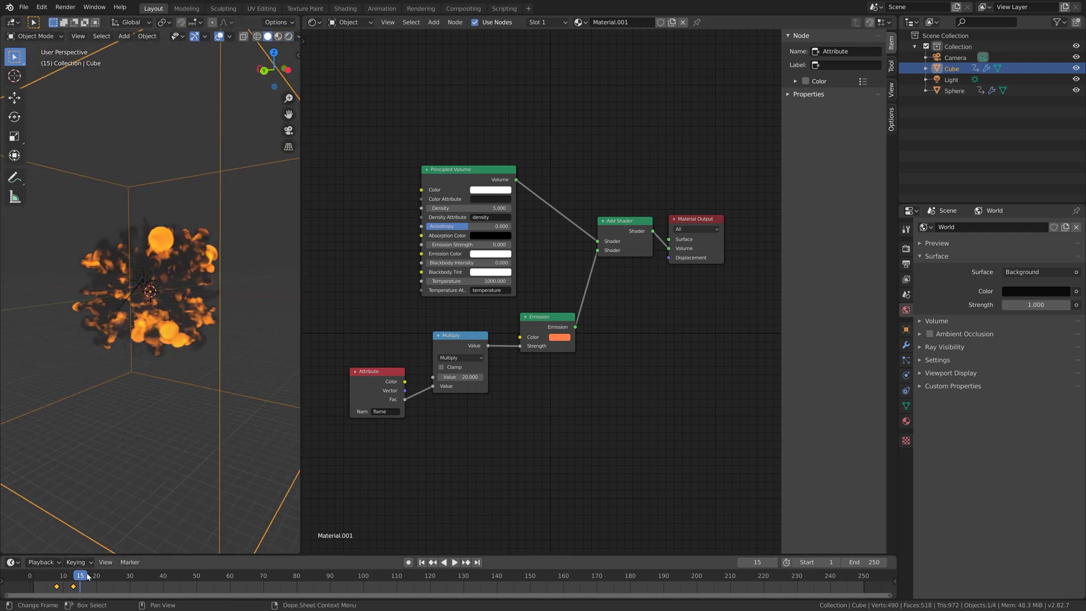
pyautogui.press('space')
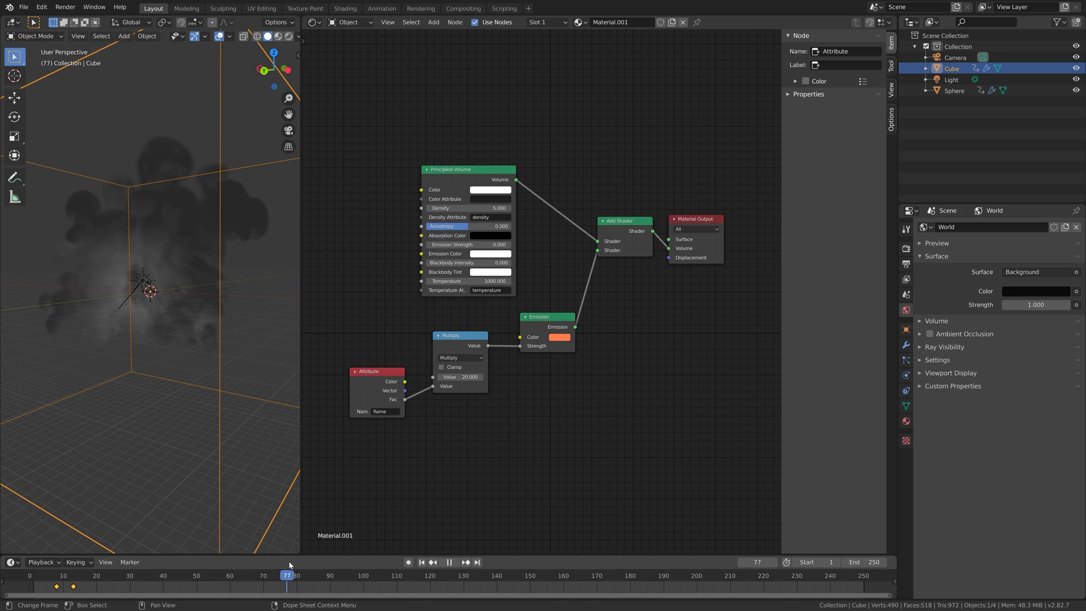
pyautogui.moveTo(153, 572); pyautogui.dragTo(97, 576)
pyautogui.press('space')
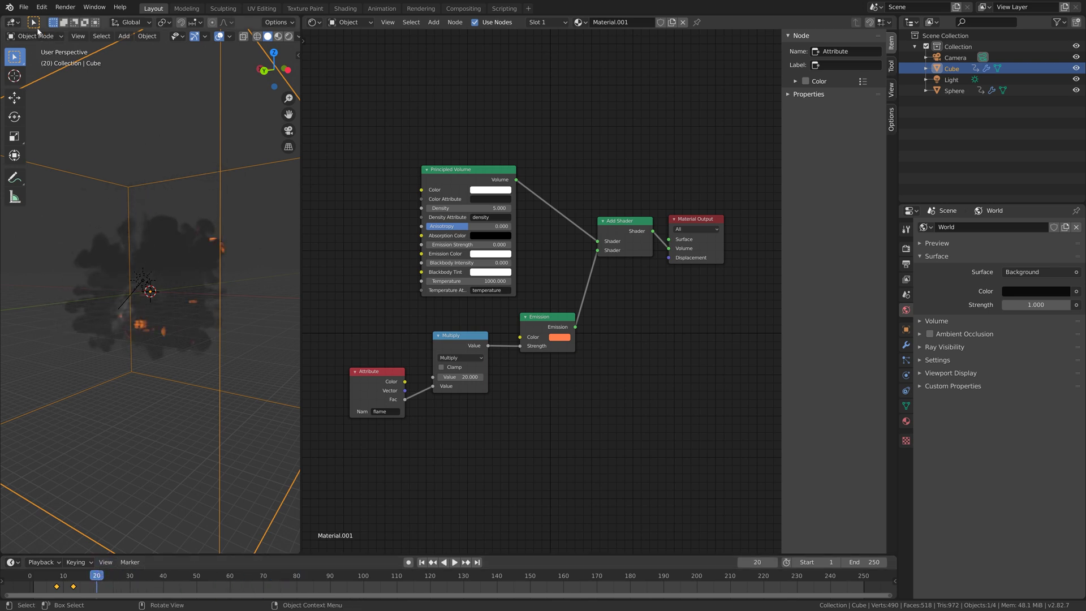
# Save the project as a new file named tut3.blend in the Manta explosion folder
pyautogui.click(23, 7)
pyautogui.click(35, 95)
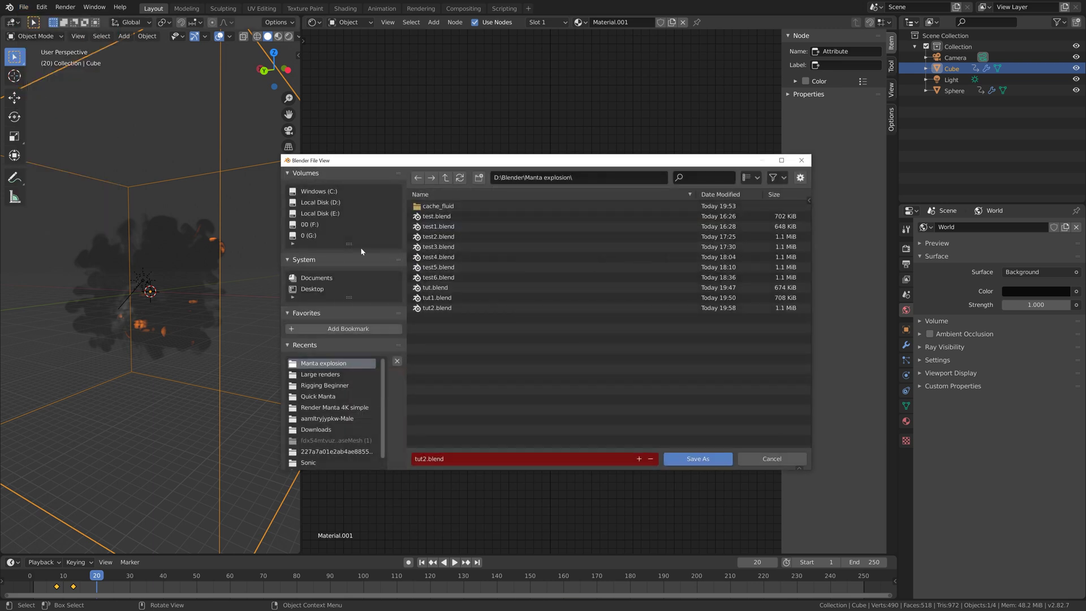
pyautogui.click(640, 459)
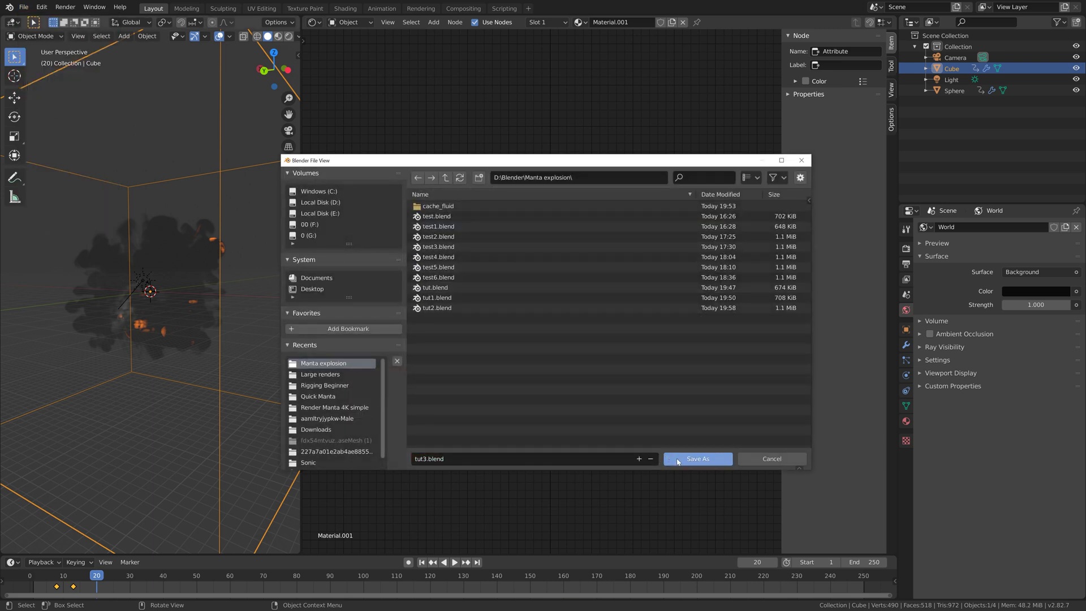
pyautogui.click(668, 458)
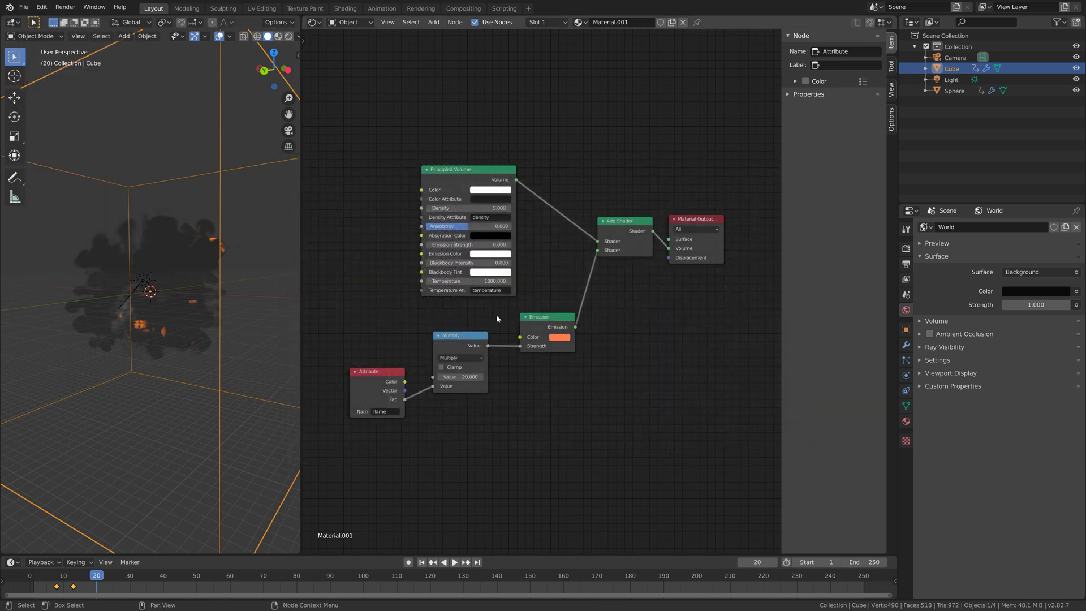
# Enlarge the 3D viewport, look through the camera and set the camera's clip end to 10000 m
pyautogui.moveTo(301, 239); pyautogui.dragTo(883, 235)
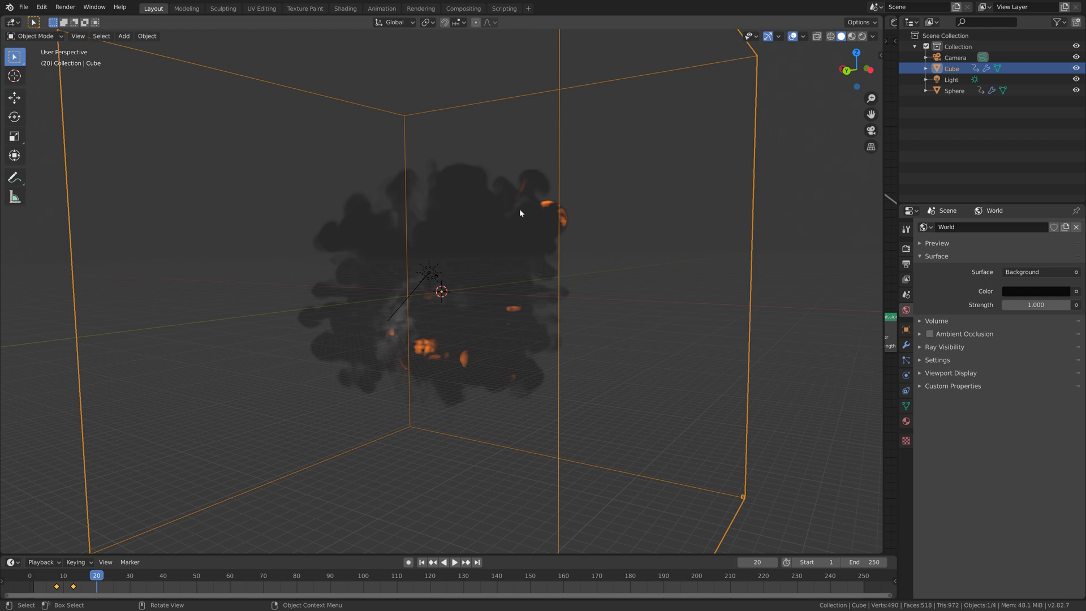
pyautogui.press('KP_0')
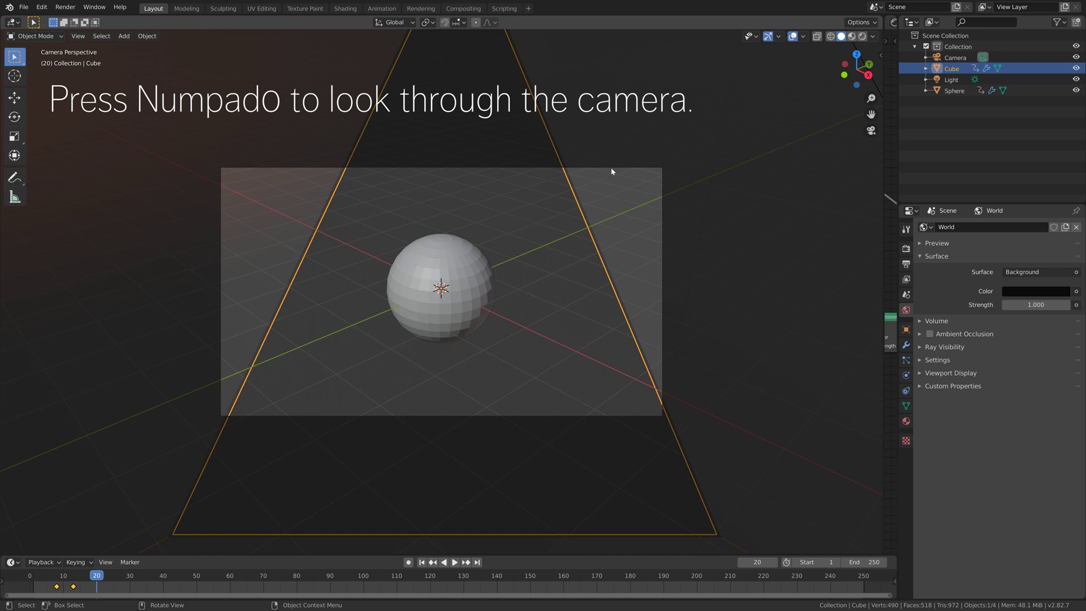
pyautogui.click(547, 169)
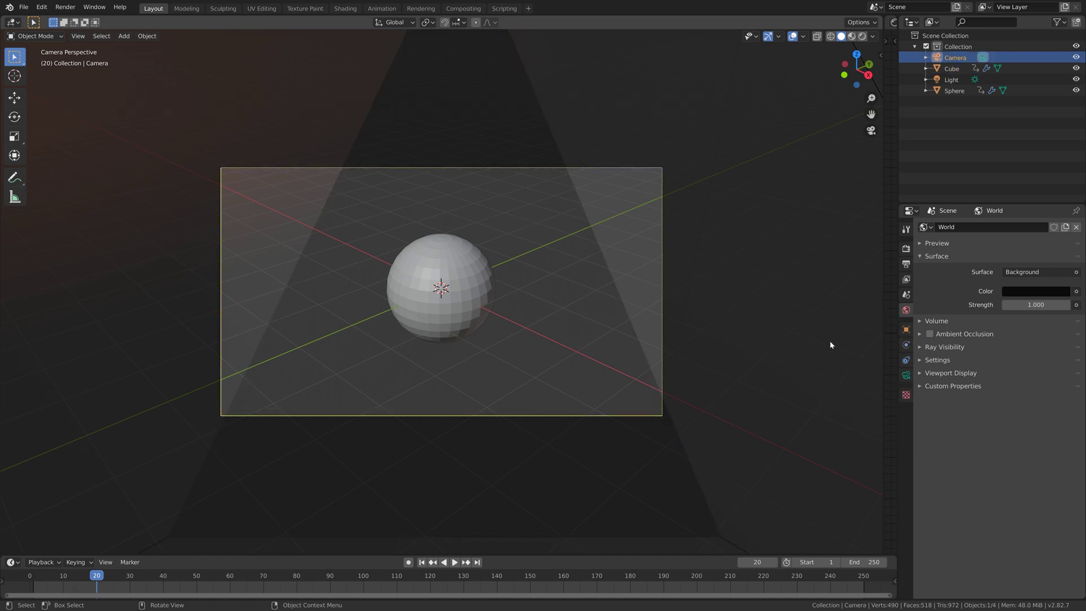
pyautogui.click(906, 375)
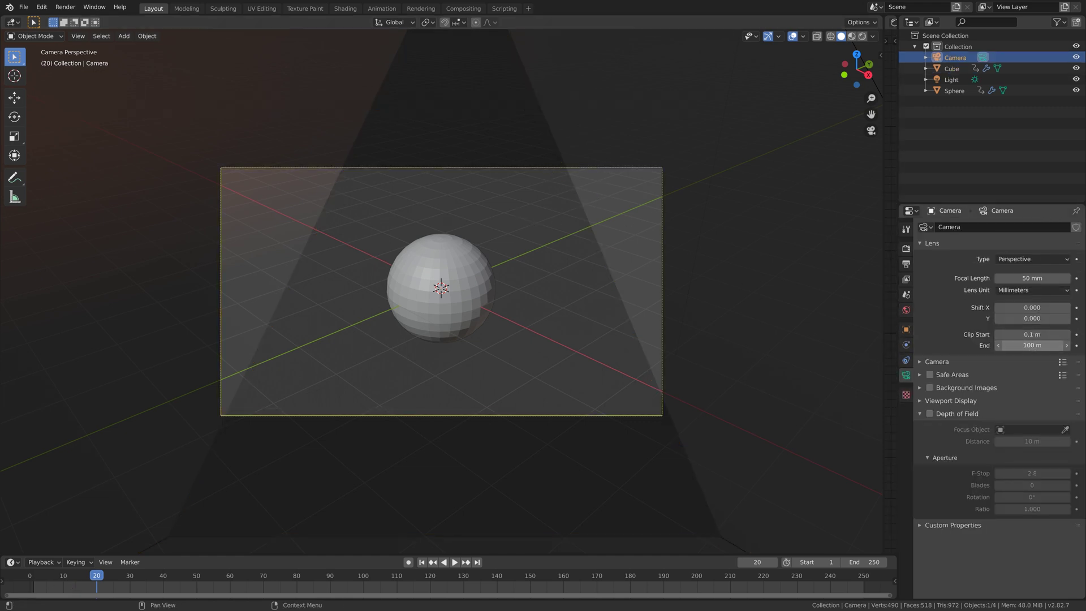
pyautogui.click(1032, 345)
pyautogui.write('1000 m')
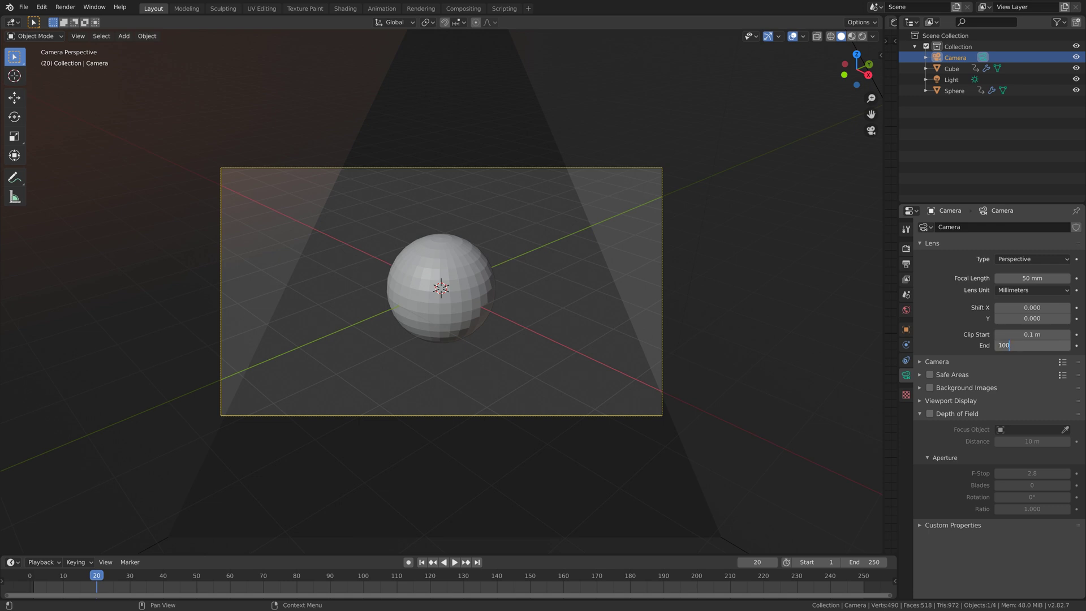
pyautogui.press('Return')
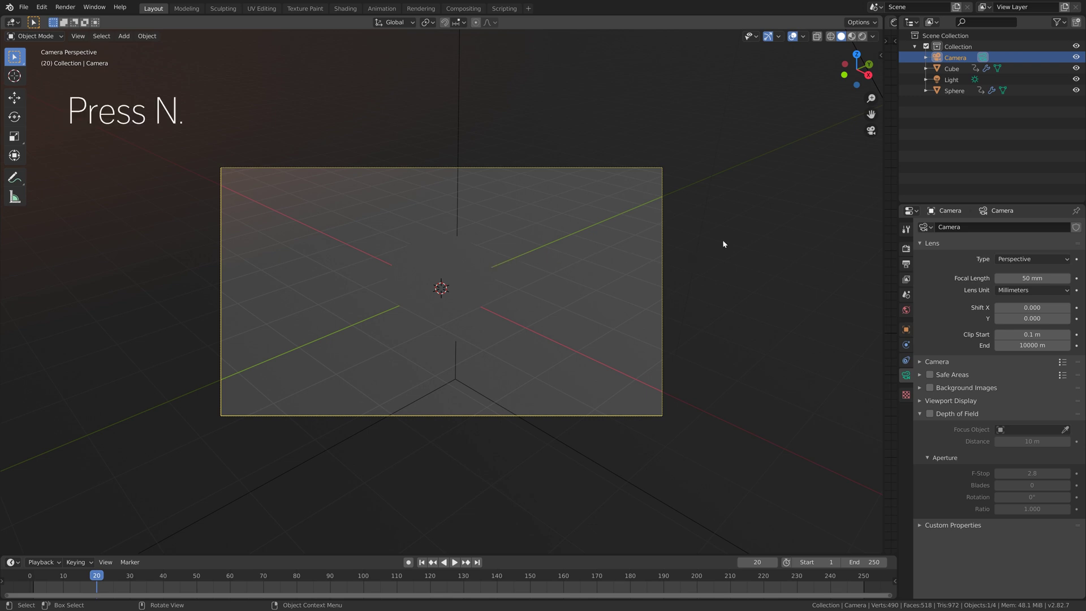
# Lock the camera to the view, then pull it back and lower its angle to frame the whole explosion
pyautogui.press('n')
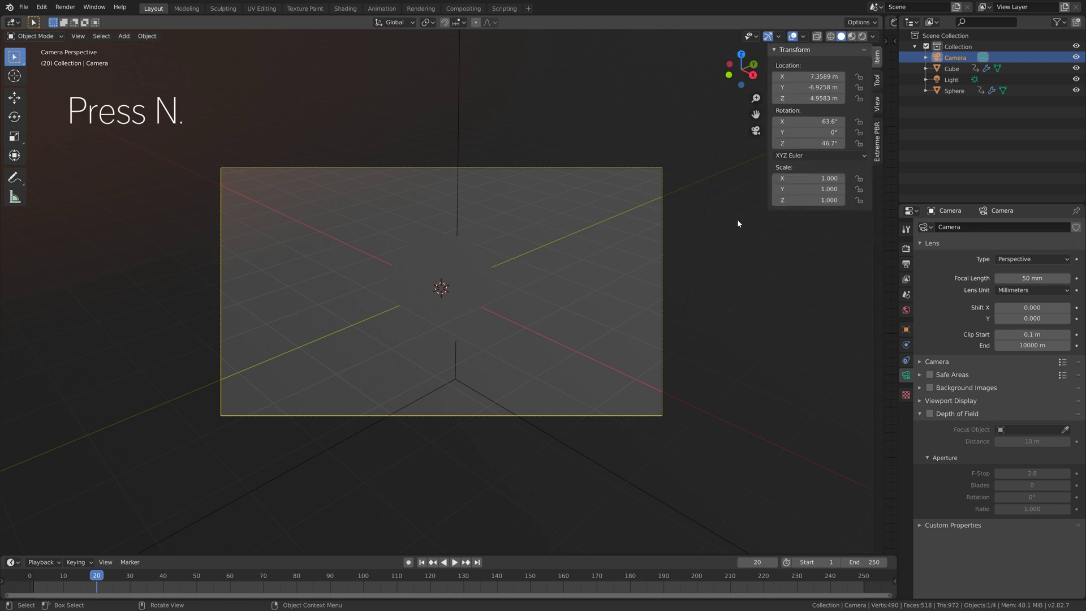
pyautogui.click(875, 111)
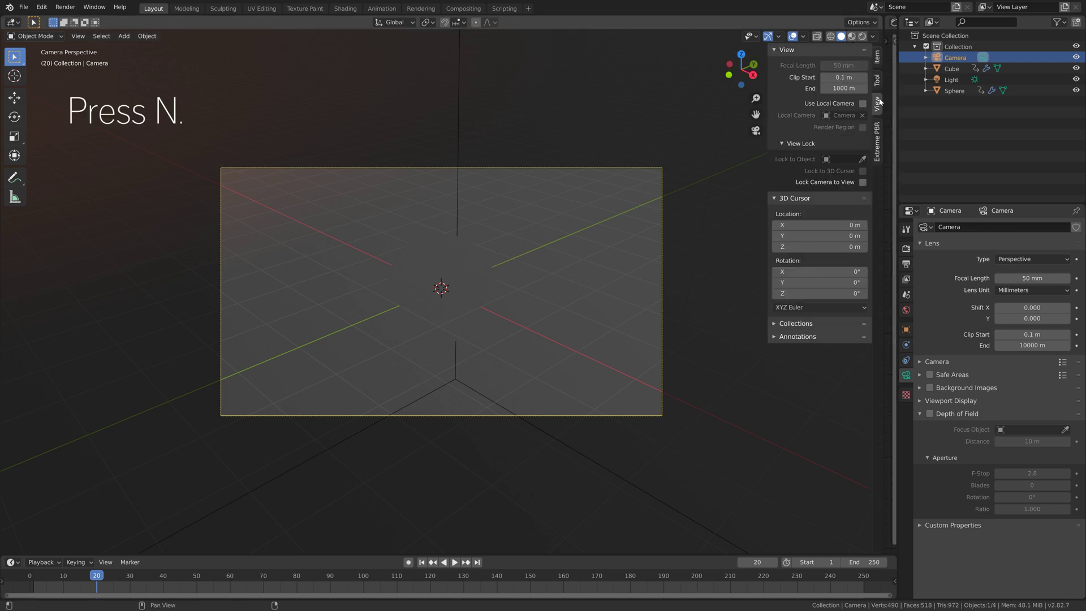
pyautogui.click(863, 182)
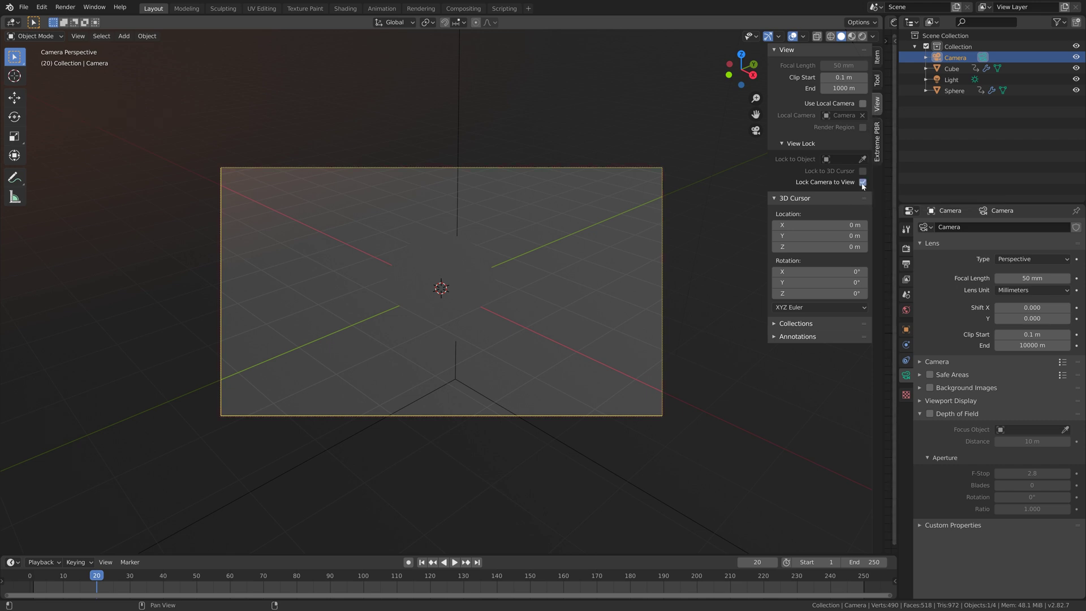
pyautogui.scroll(-5, 581, 253)
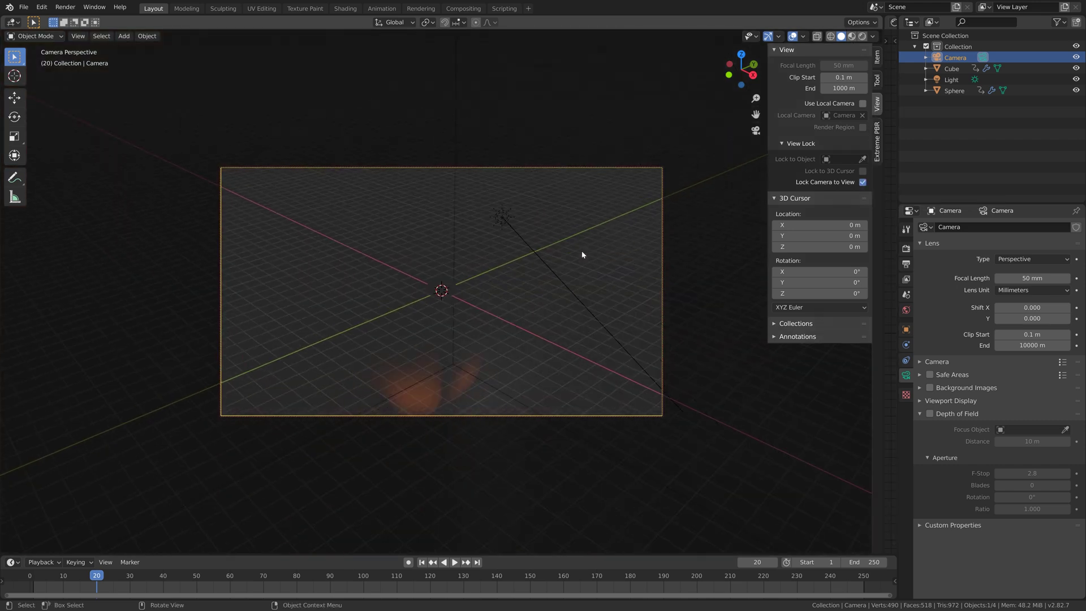
pyautogui.scroll(-4, 572, 251)
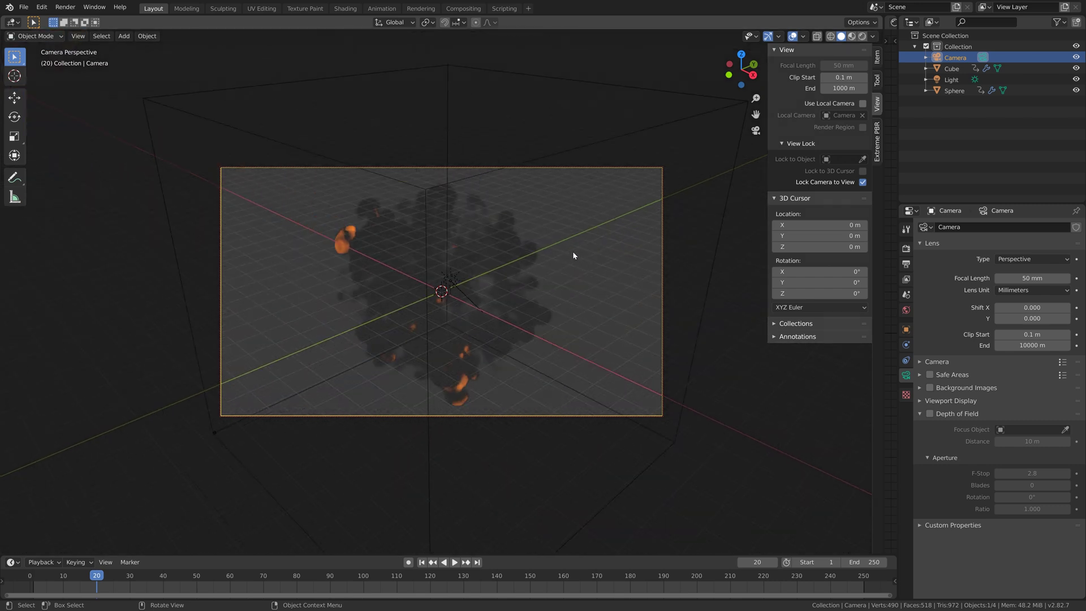
pyautogui.moveTo(566, 254); pyautogui.dragTo(566, 223, button='middle')
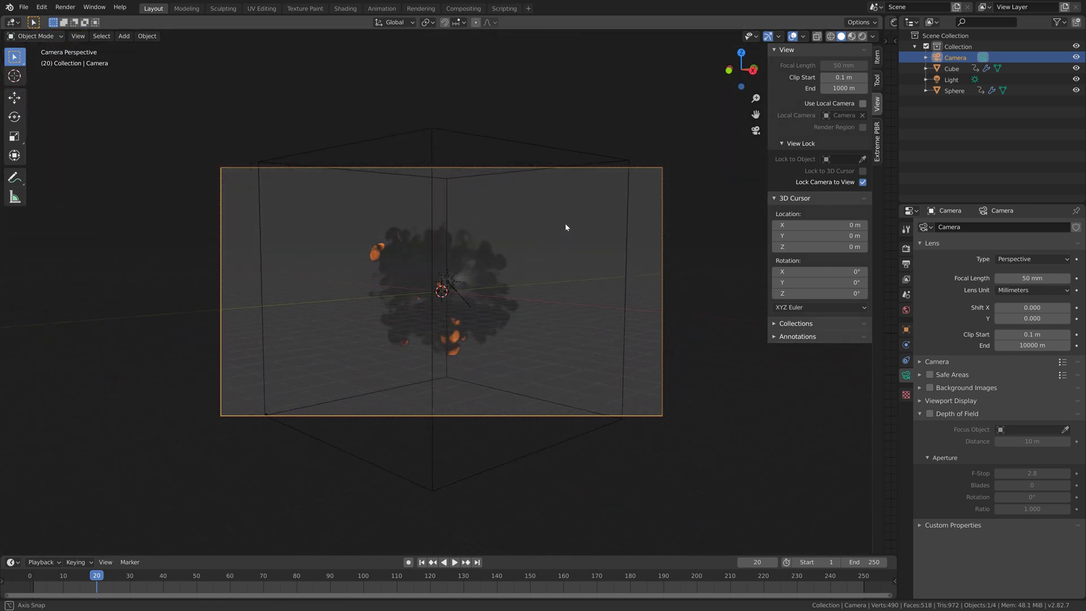
# Preview the camera view in rendered shading with overlays hidden, play the simulation and go to frame 12
pyautogui.click(862, 38)
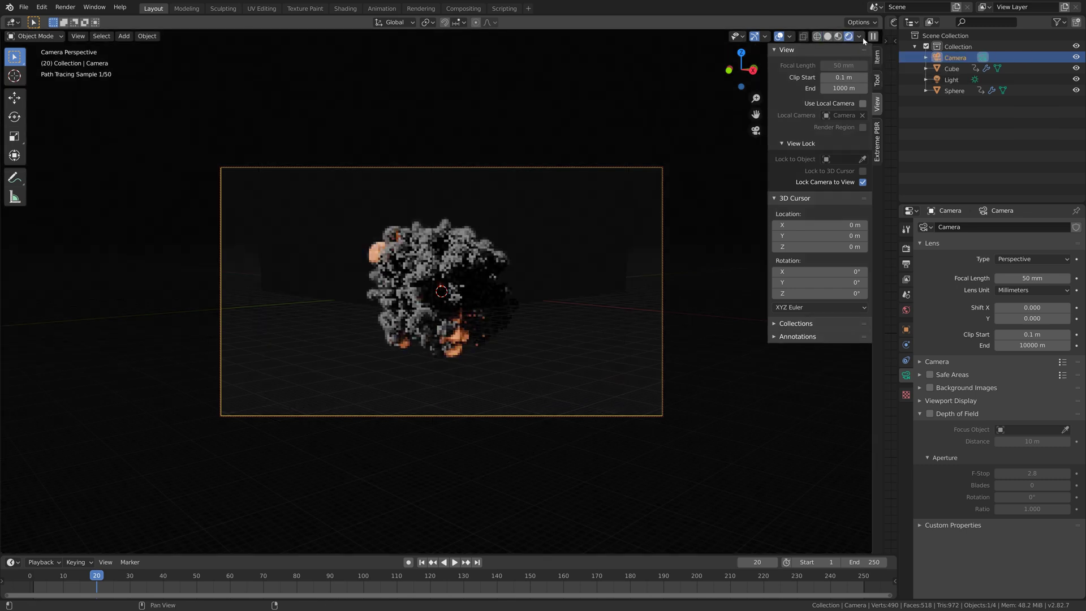
pyautogui.press('space')
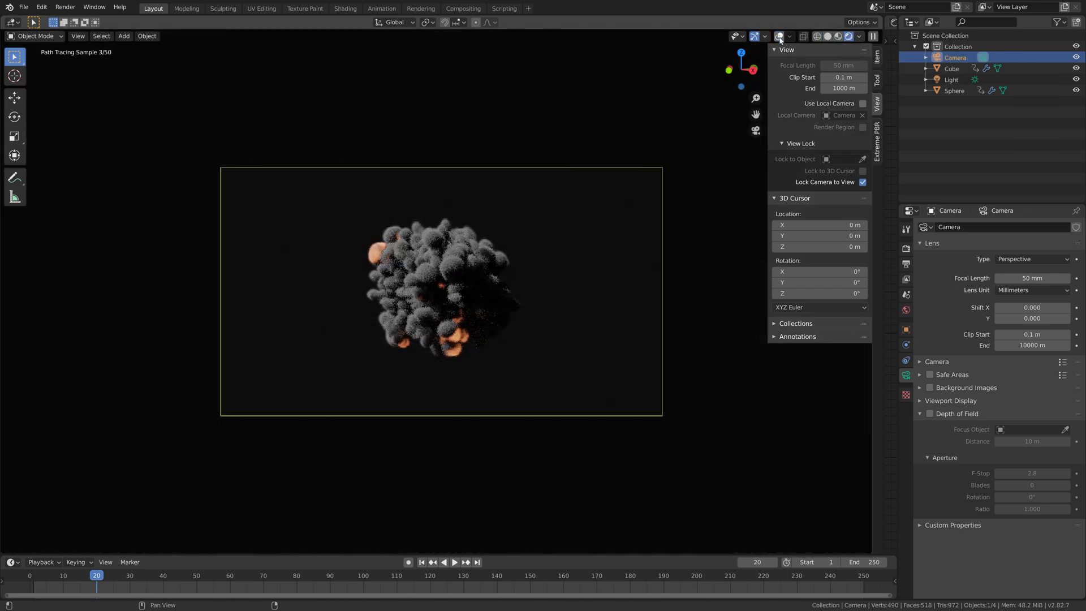
pyautogui.press('space')
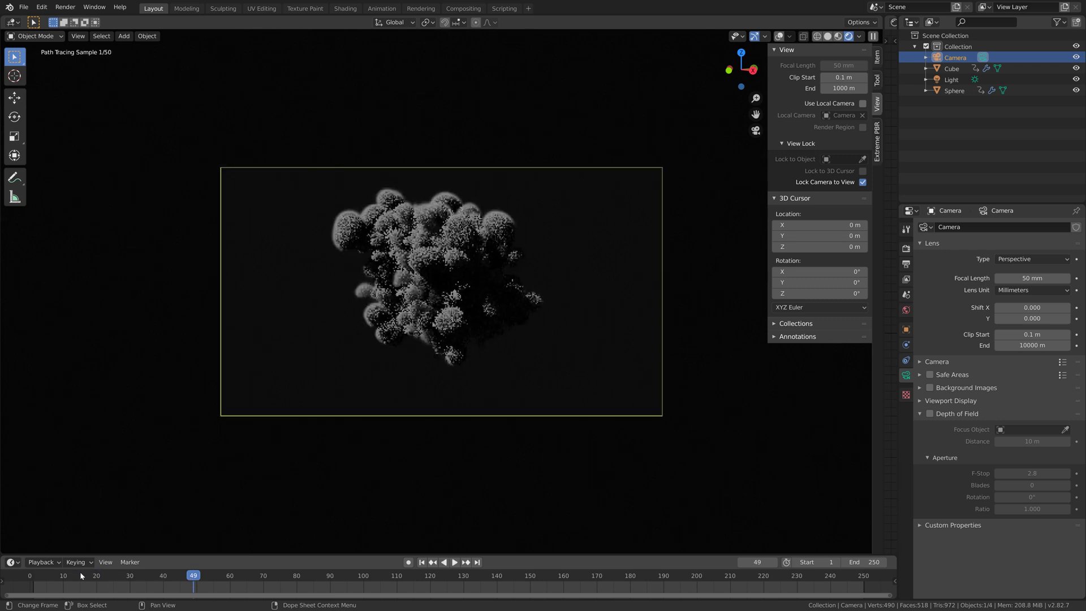
pyautogui.scroll(2, 450, 297)
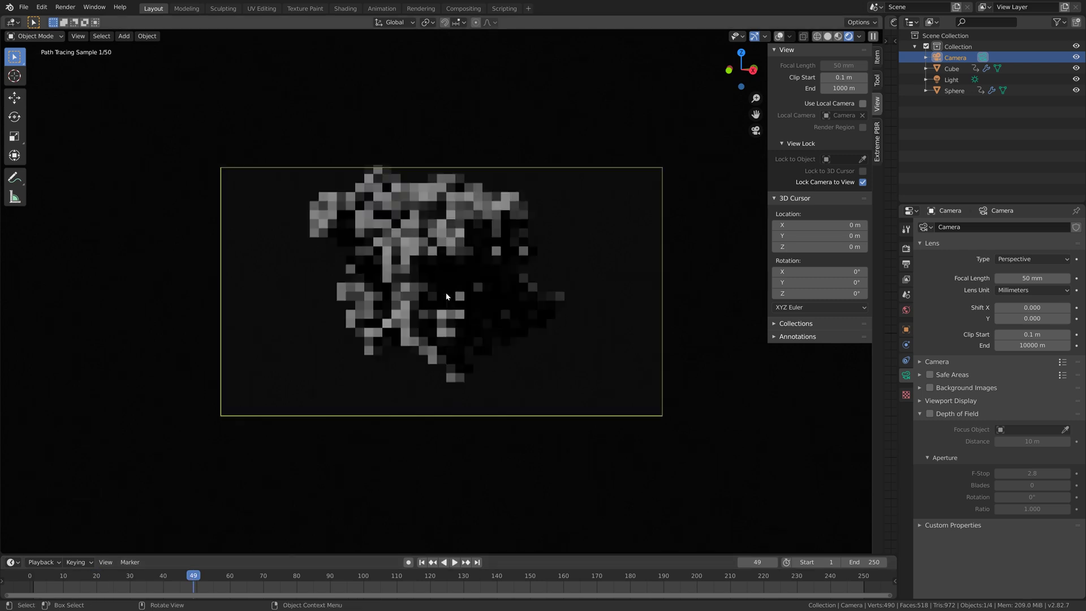
pyautogui.scroll(-2, 479, 297)
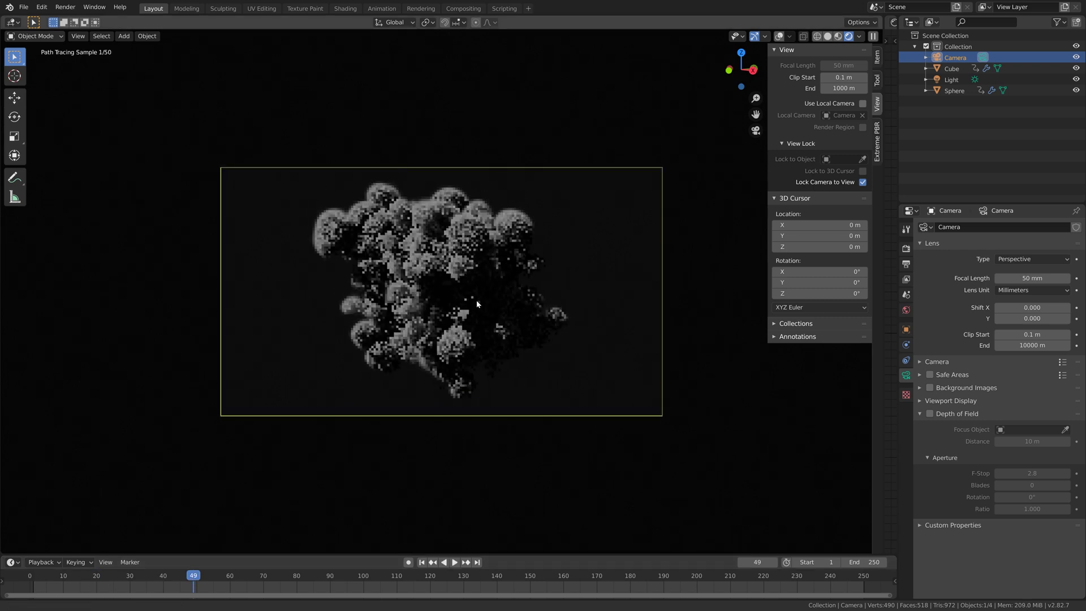
pyautogui.click(69, 578)
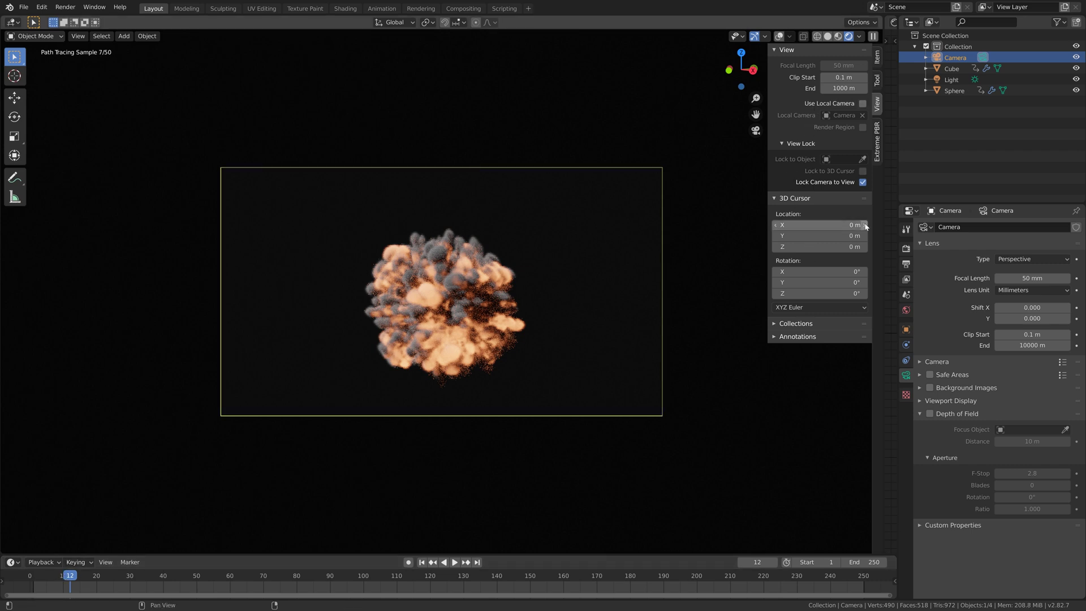
# Reveal the cube's shader nodes again, set the flame Multiply value to 30 and check the render at frame 20
pyautogui.moveTo(768, 230); pyautogui.dragTo(615, 249)
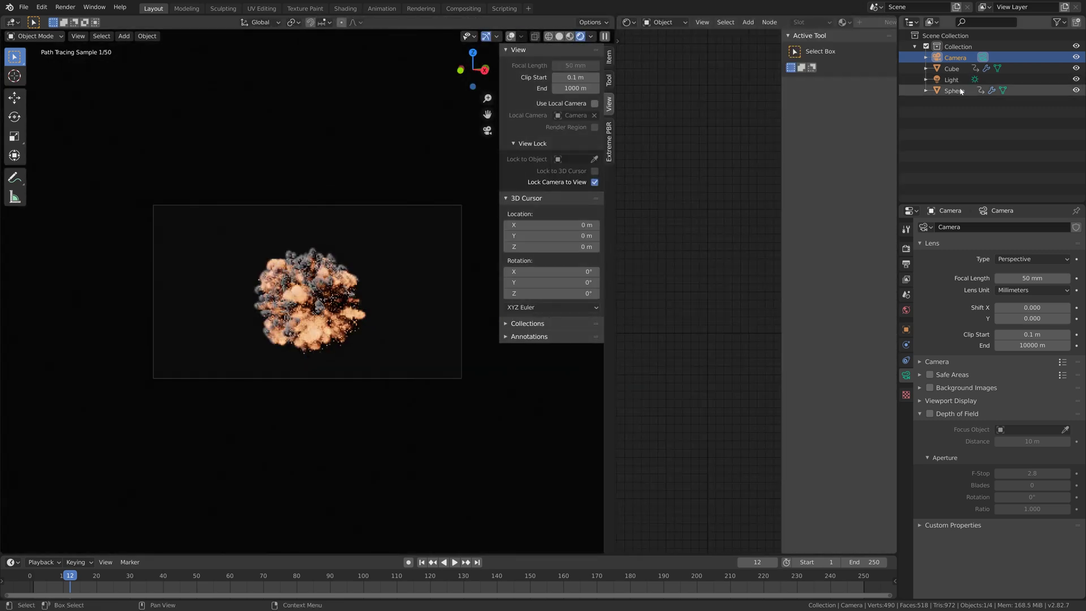
pyautogui.click(956, 68)
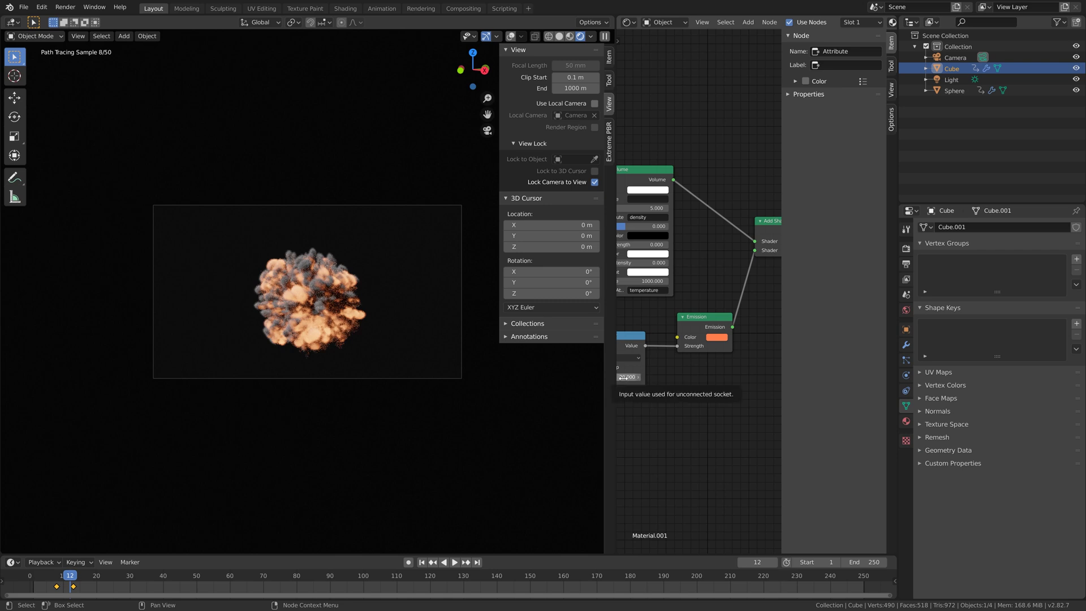
pyautogui.moveTo(623, 377); pyautogui.dragTo(644, 380)
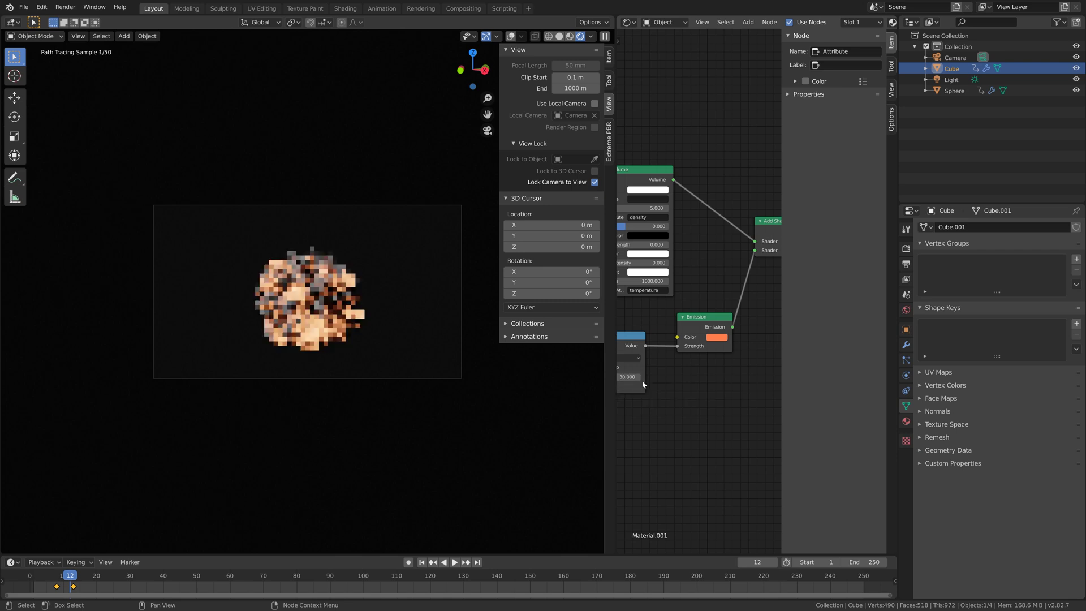
pyautogui.moveTo(676, 418); pyautogui.dragTo(750, 420, button='middle')
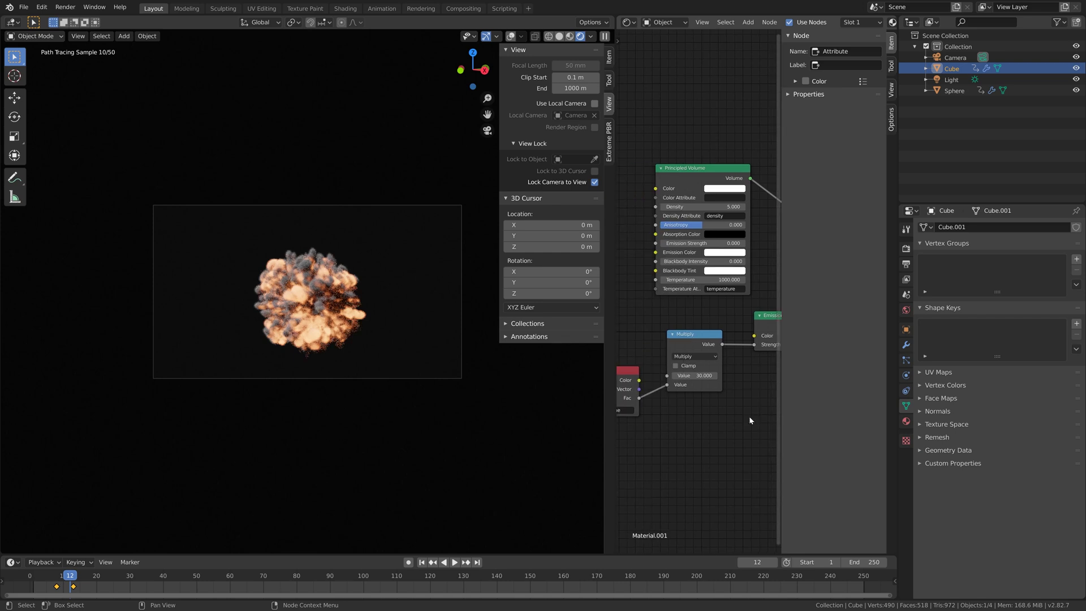
pyautogui.click(97, 577)
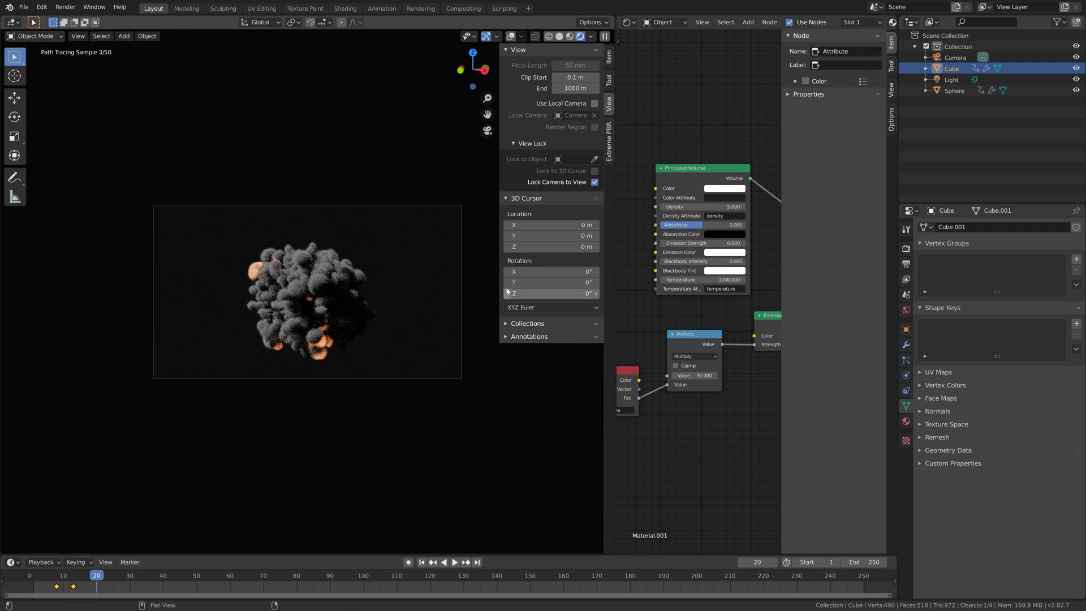
# Try full-brightness white as the Principled Volume color with a density of 10, and check the render at frame 13
pyautogui.click(725, 192)
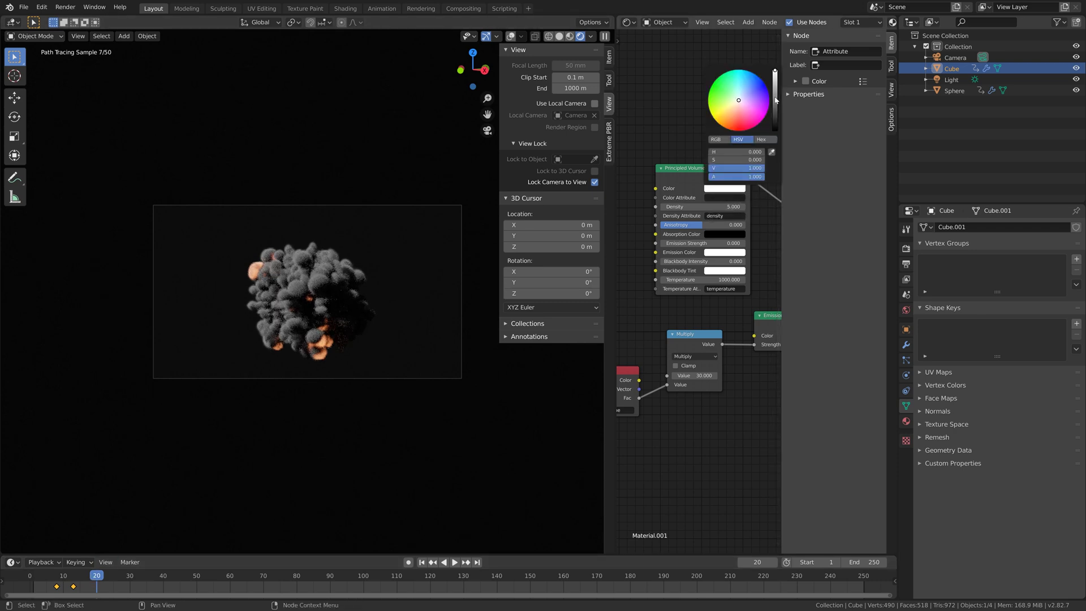
pyautogui.moveTo(775, 70)
pyautogui.mouseDown()
pyautogui.moveTo(775, 104)
pyautogui.moveTo(775, 70)
pyautogui.mouseUp()
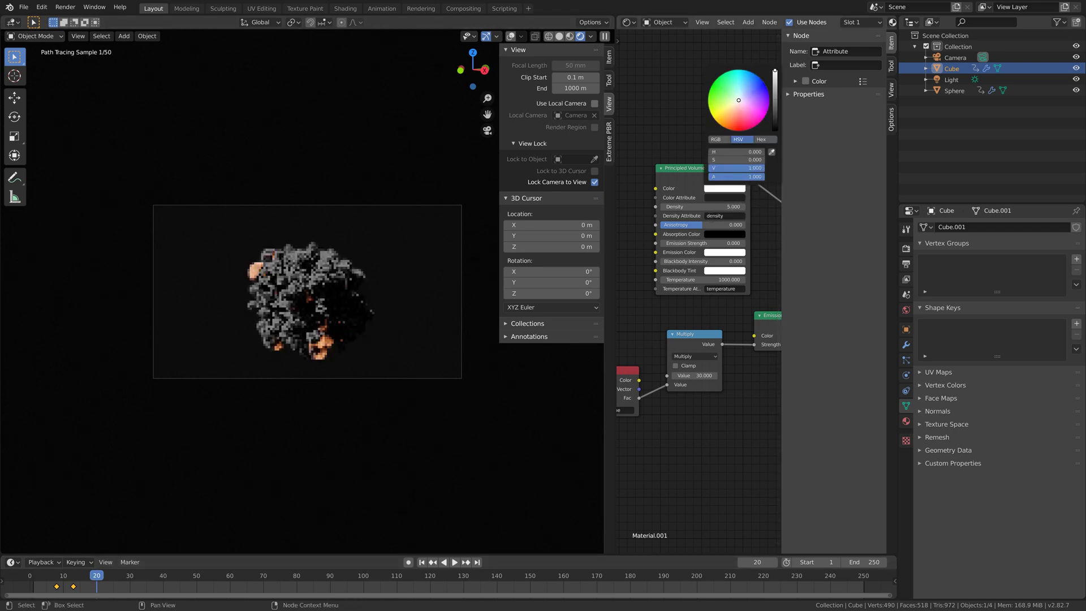
pyautogui.click(701, 206)
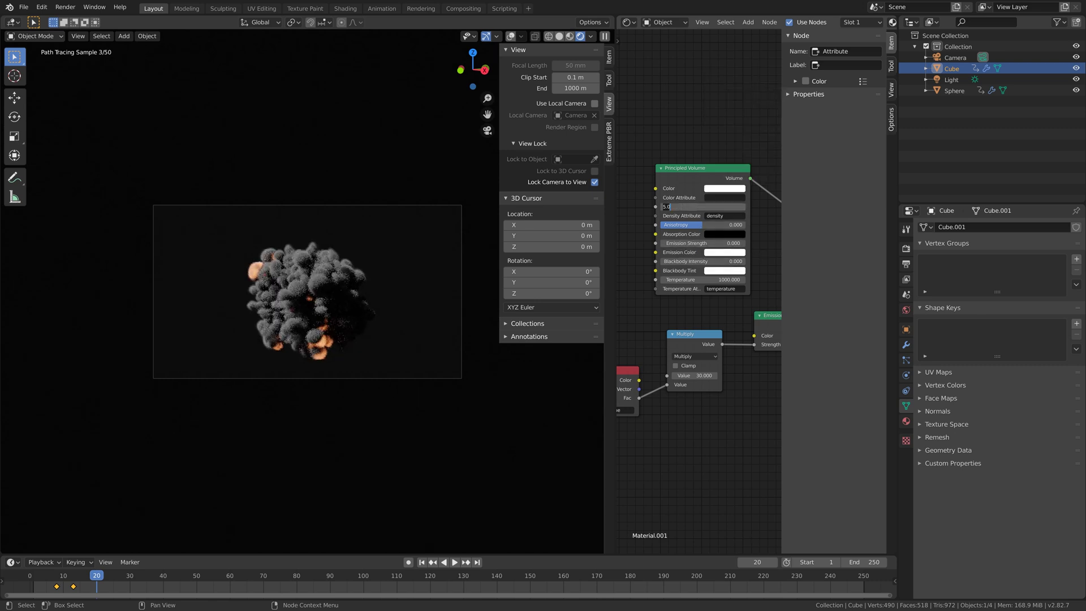
pyautogui.write('10')
pyautogui.press('Return')
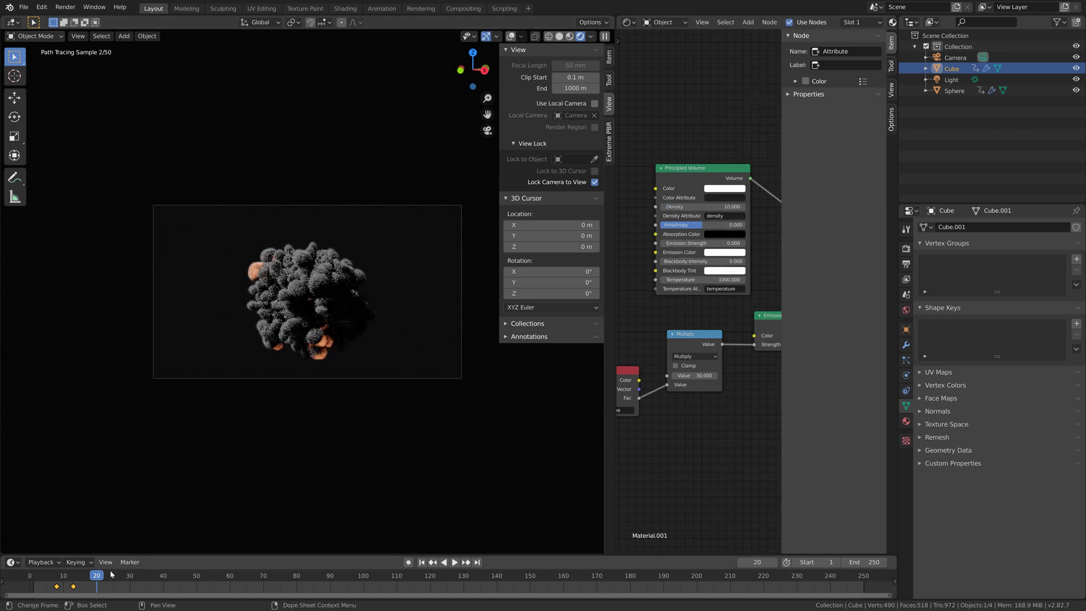
pyautogui.click(74, 577)
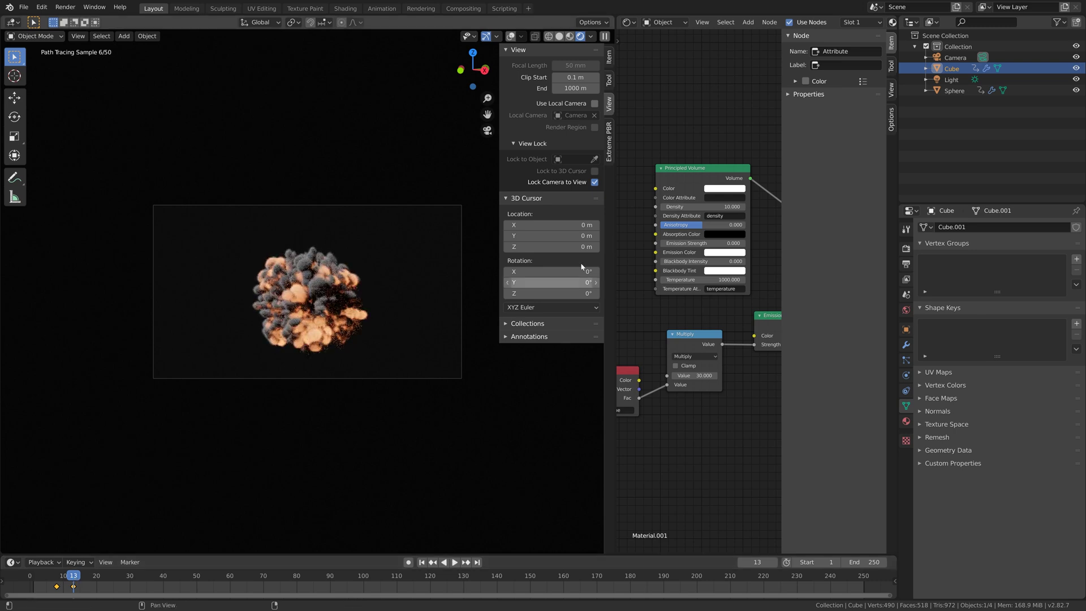
# Undo the last density change, set the Principled Volume density to 5 and check the smoke at frame 41
pyautogui.hotkey('ctrl', 'z')
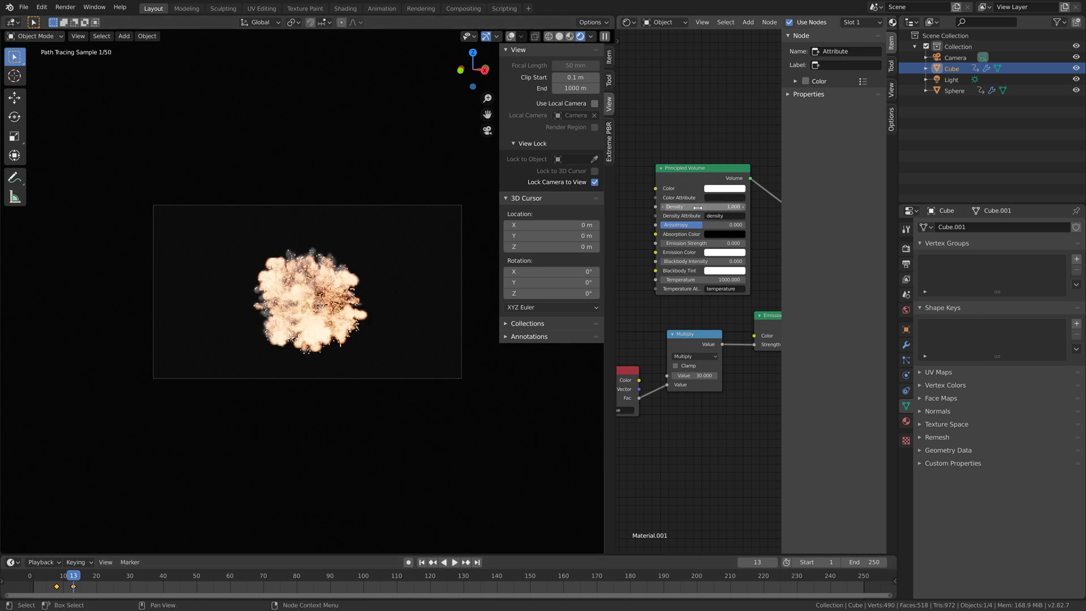
pyautogui.click(697, 207)
pyautogui.write('5')
pyautogui.press('Return')
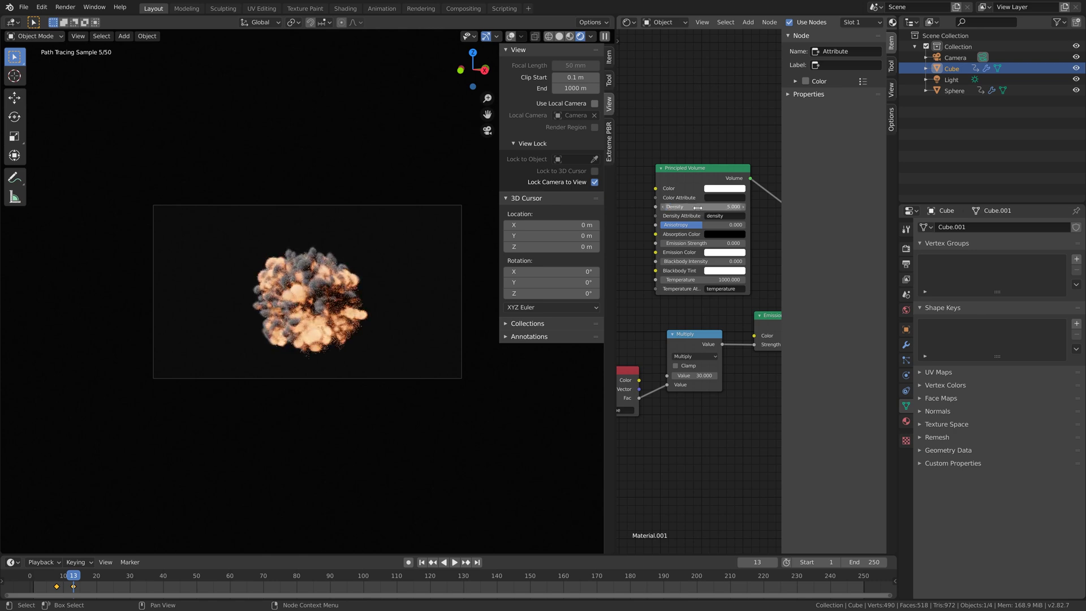
pyautogui.click(166, 577)
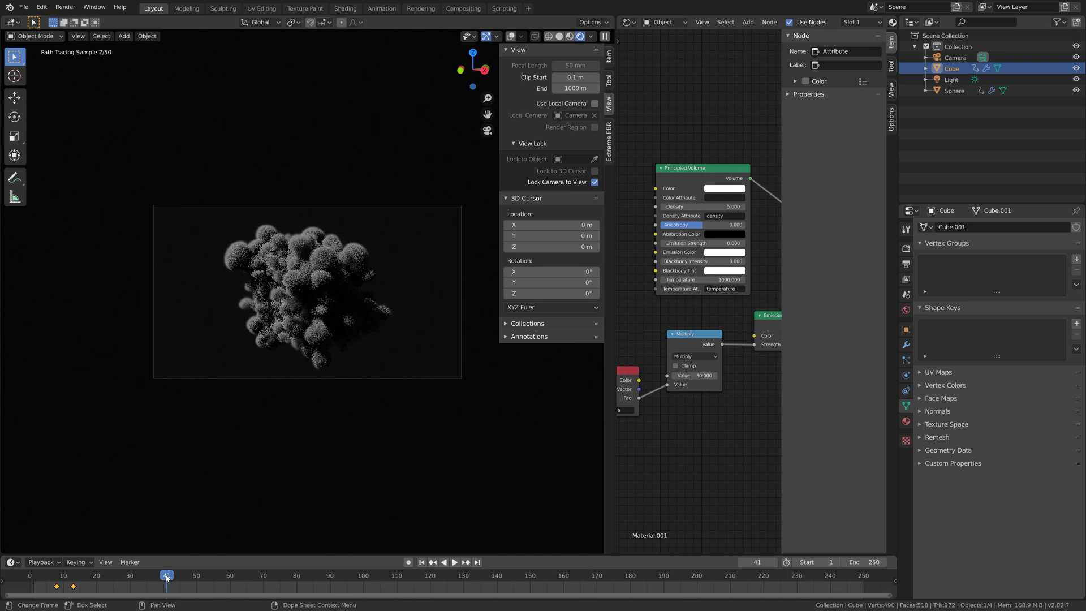
# Return the viewport to solid shading and set the Cycles render device to GPU Compute
pyautogui.click(561, 37)
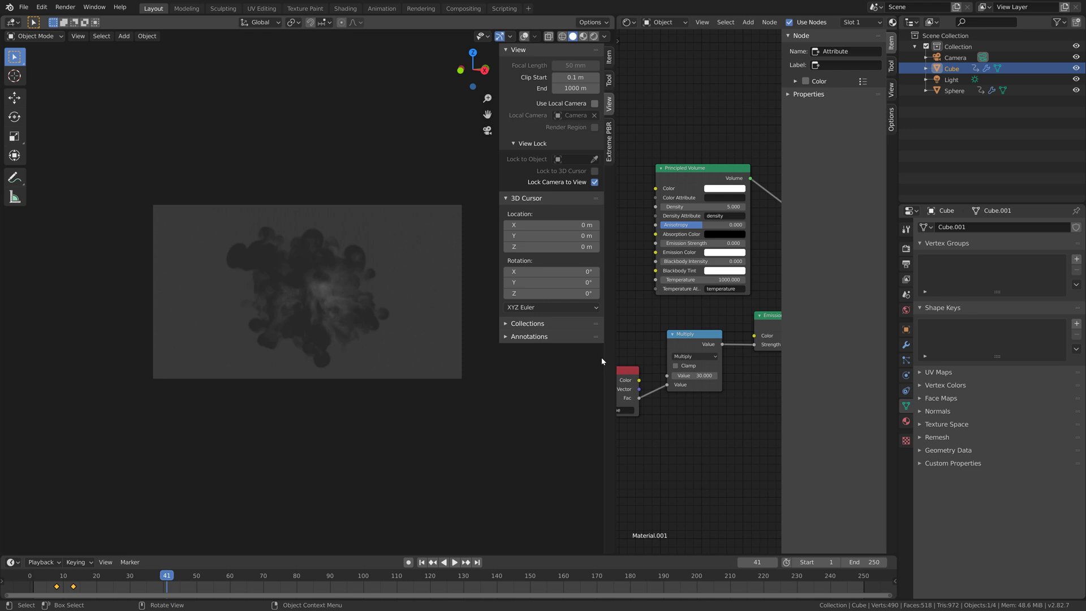
pyautogui.click(906, 249)
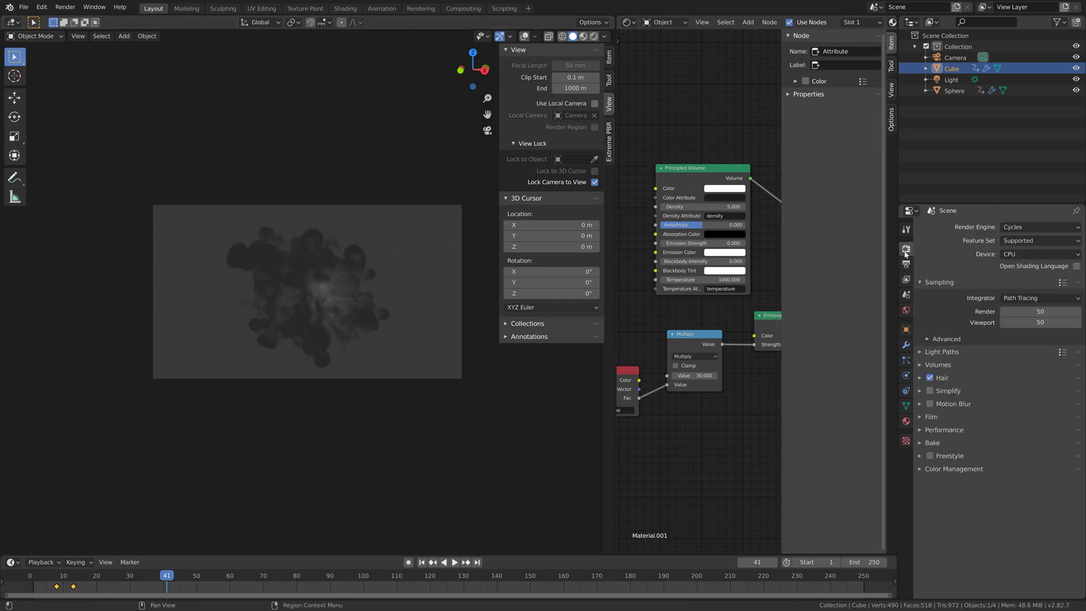
pyautogui.click(1013, 255)
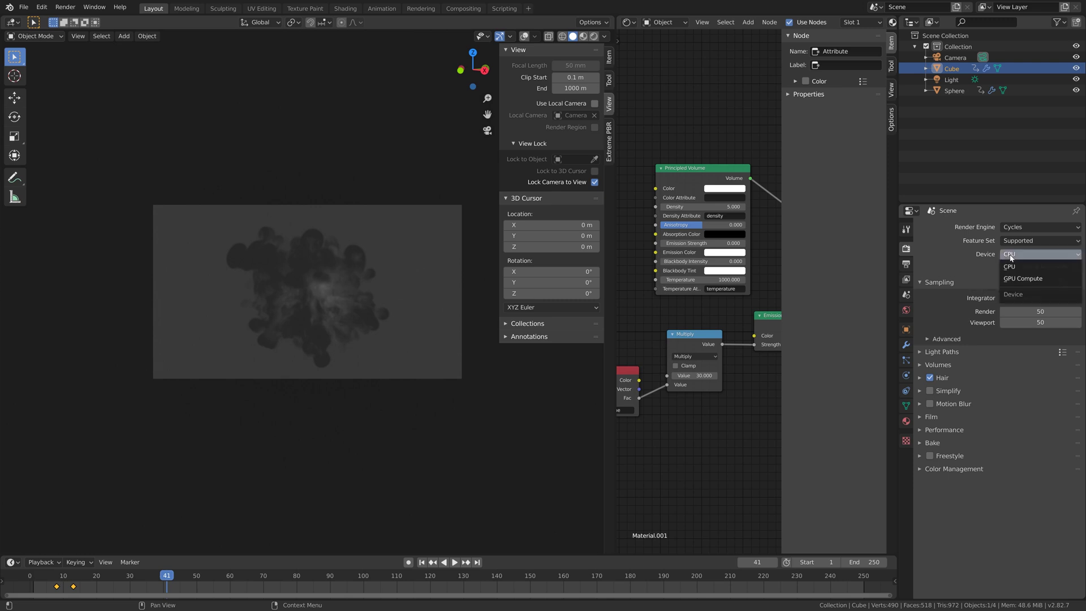
pyautogui.click(1011, 278)
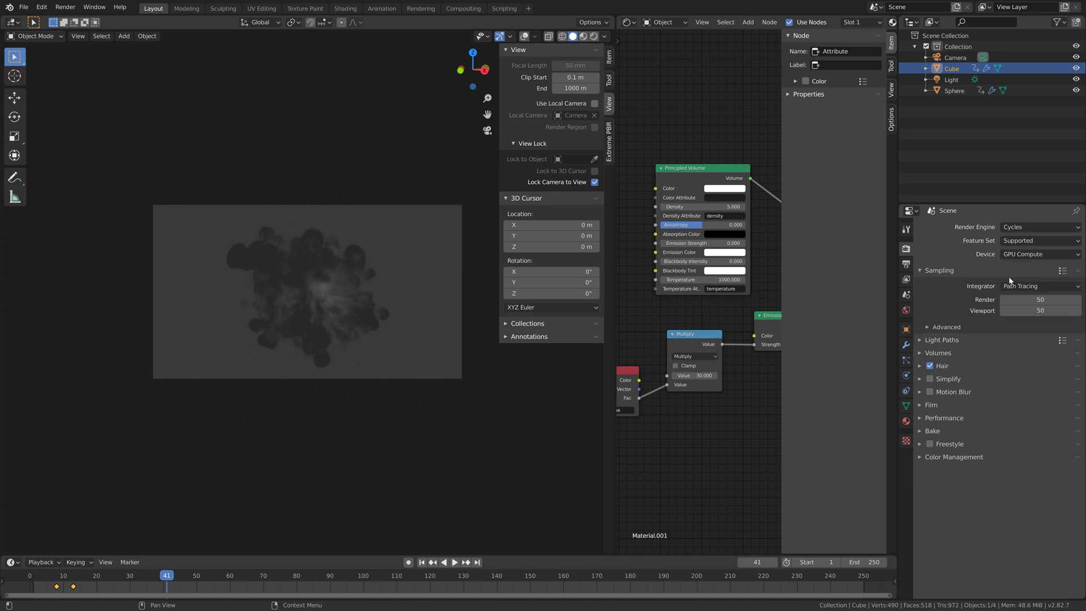
# Set both the render and viewport sample counts to 100
pyautogui.moveTo(1013, 300); pyautogui.dragTo(1013, 310)
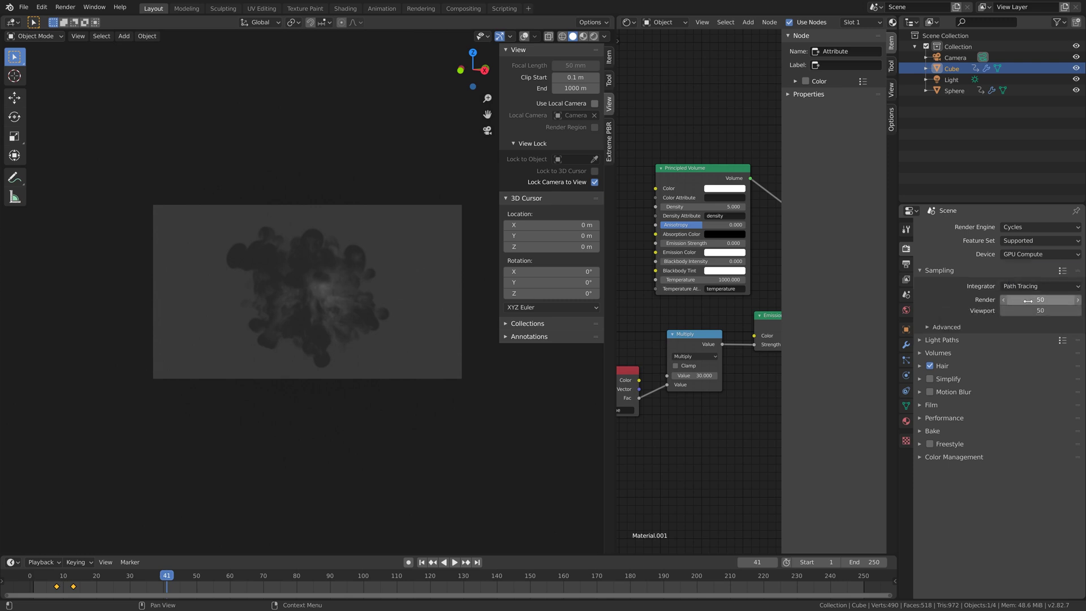
pyautogui.write('100')
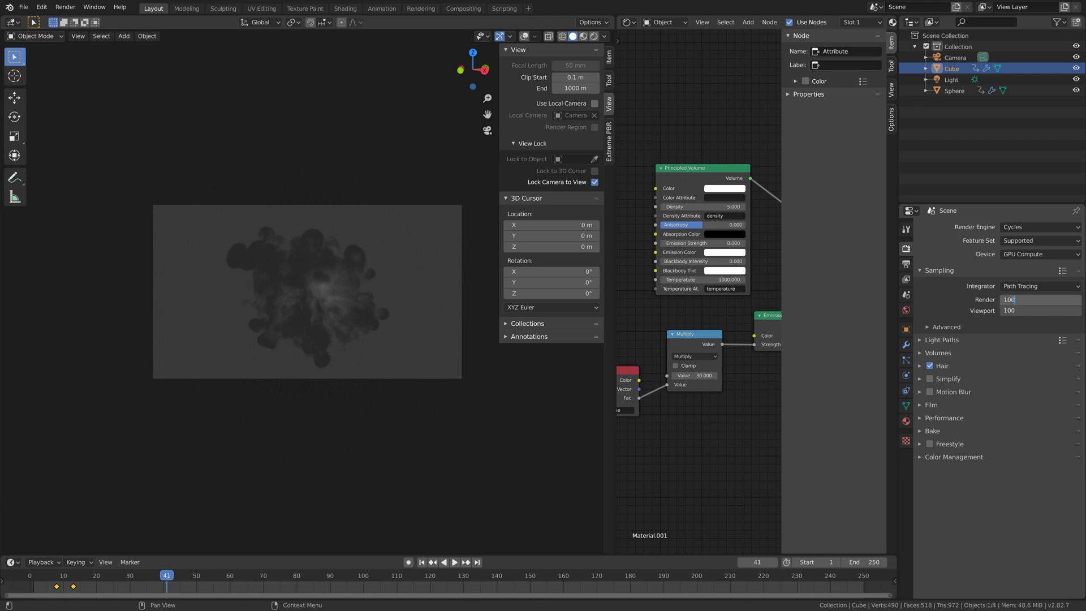
pyautogui.press('Return')
# Set the render tile size to 512 in both X and Y in the performance settings
pyautogui.click(944, 419)
pyautogui.click(1042, 490)
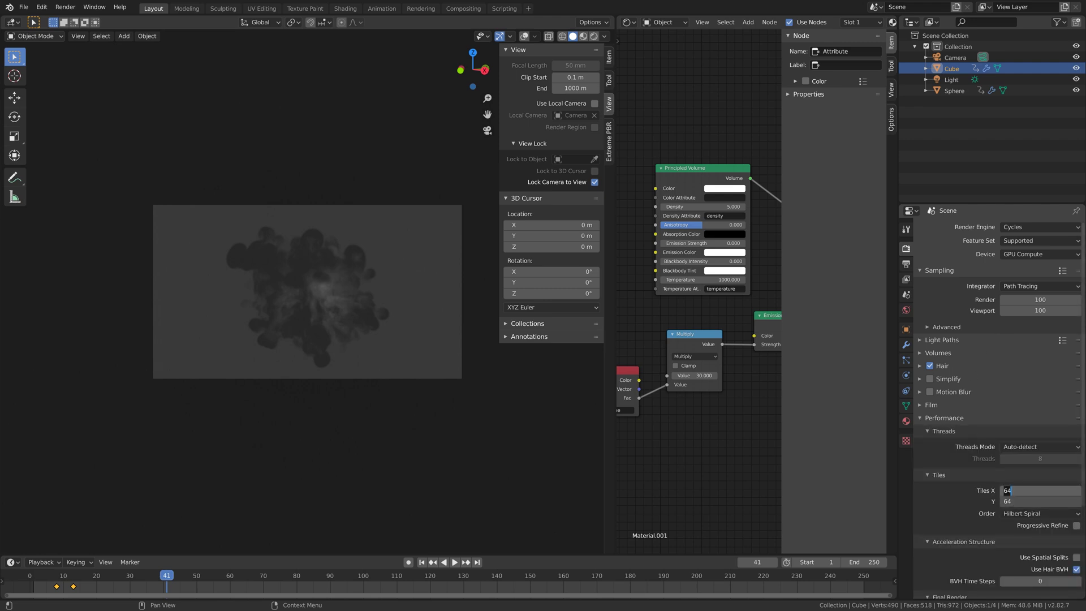
pyautogui.write('512')
pyautogui.press('Tab')
pyautogui.write('512')
pyautogui.press('Return')
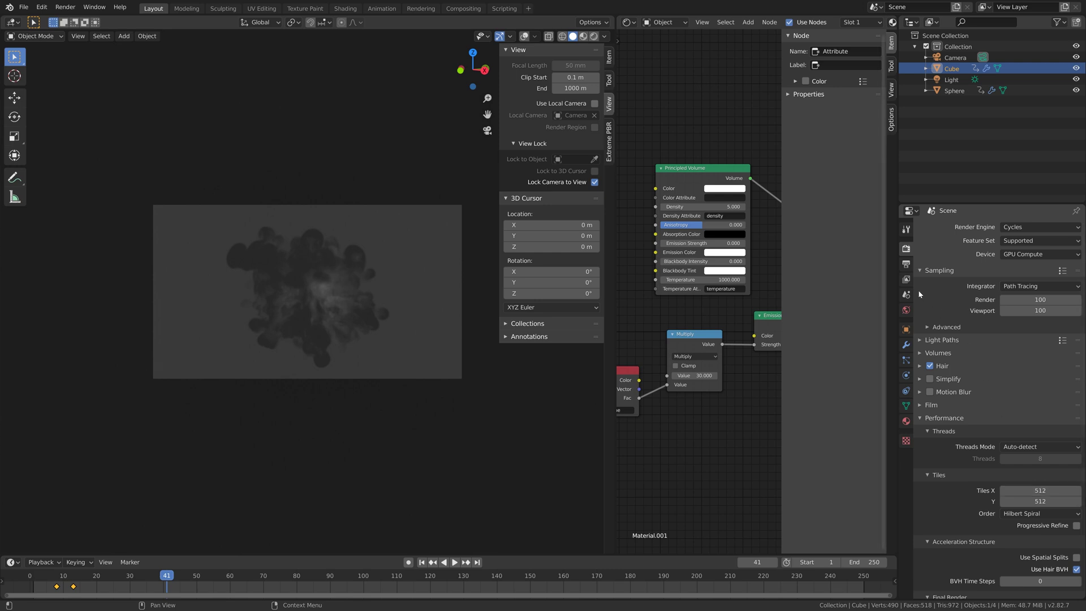
# Set the output resolution percentage to 200% for a 4K render
pyautogui.click(907, 264)
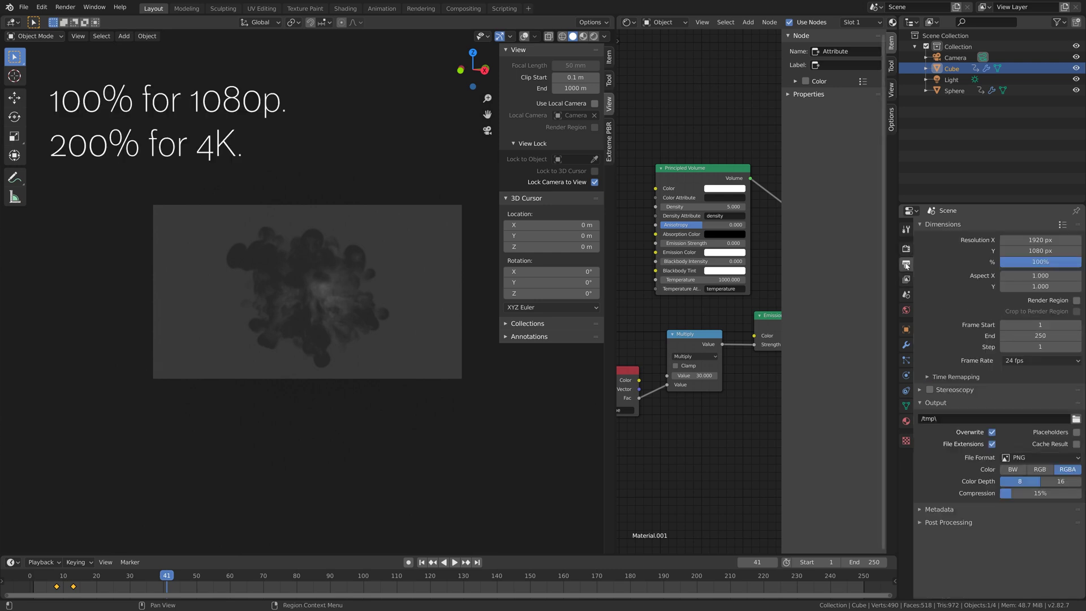
pyautogui.click(1041, 261)
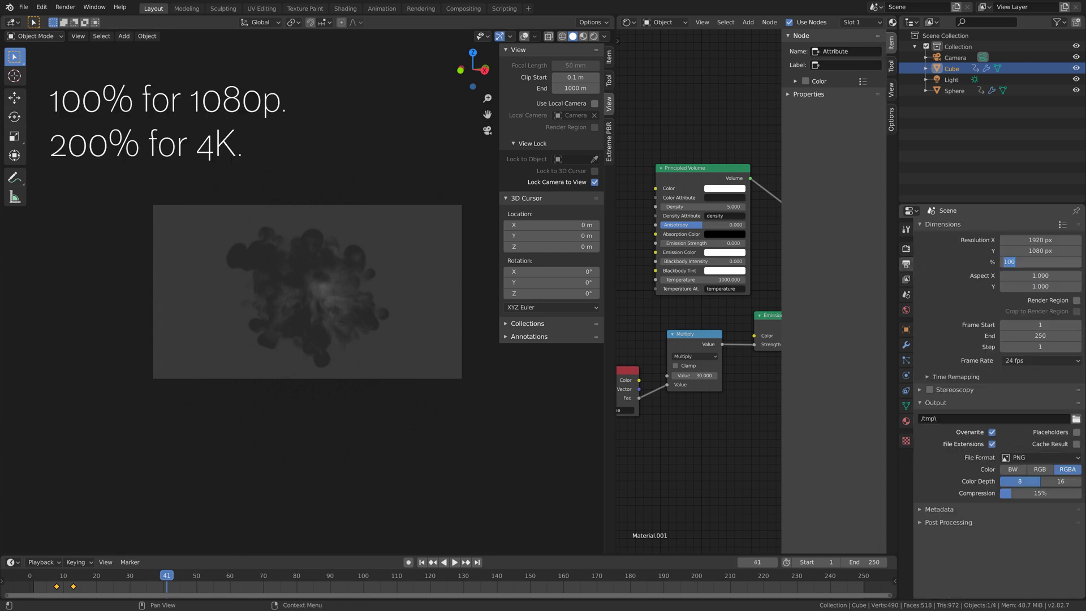
pyautogui.write('200')
pyautogui.press('Return')
# Set the animation's end frame to 200 and its frame rate to 30 fps
pyautogui.click(1040, 336)
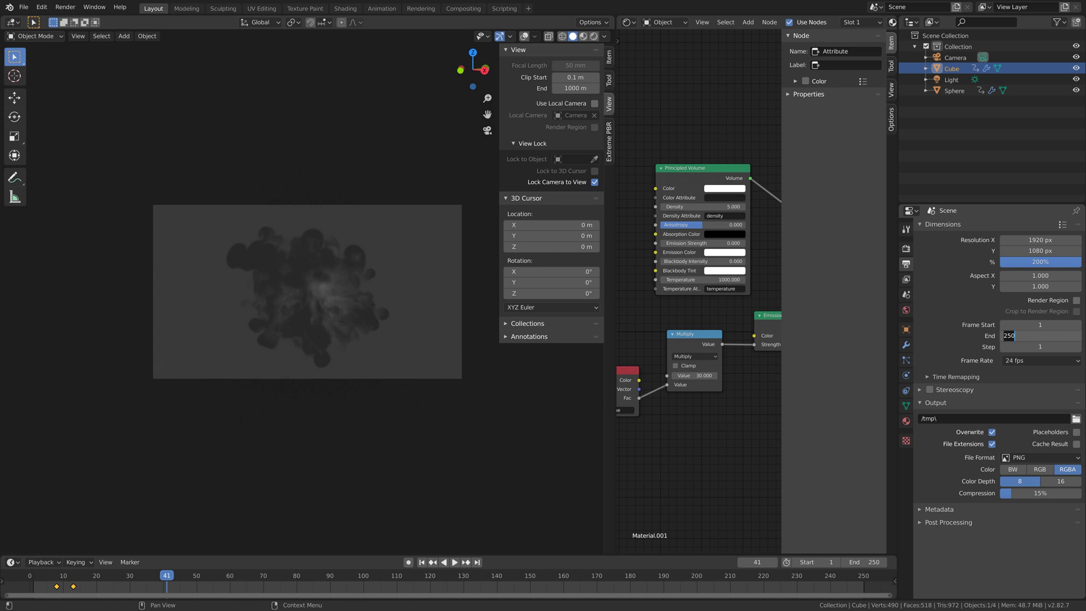
pyautogui.write('200')
pyautogui.press('Return')
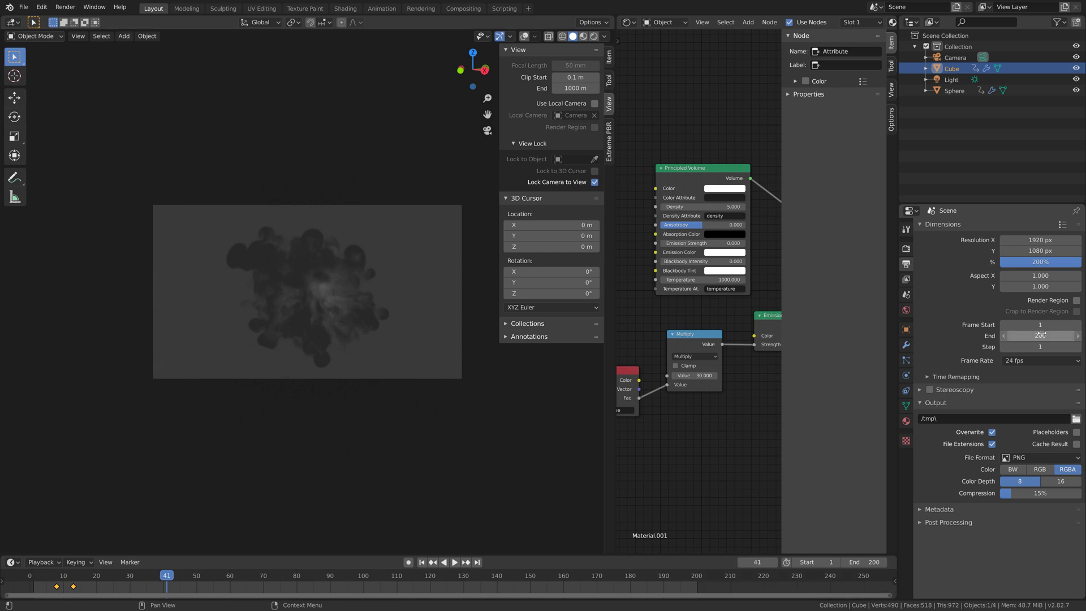
pyautogui.click(1031, 361)
pyautogui.click(1030, 417)
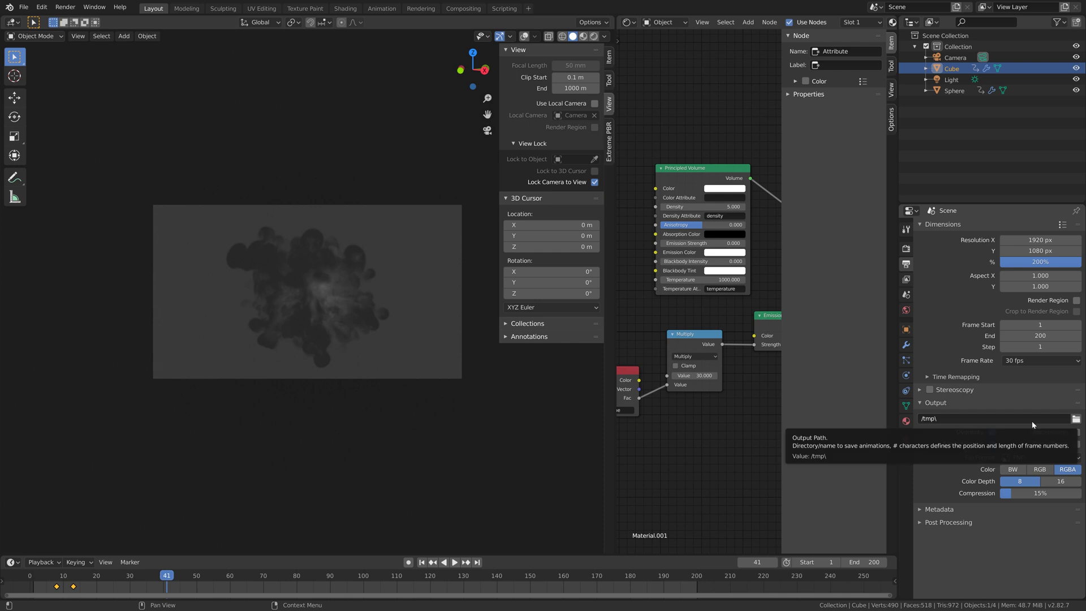
# Browse for the render output path and create a folder named ExManta in E:\Large renders
pyautogui.click(1072, 419)
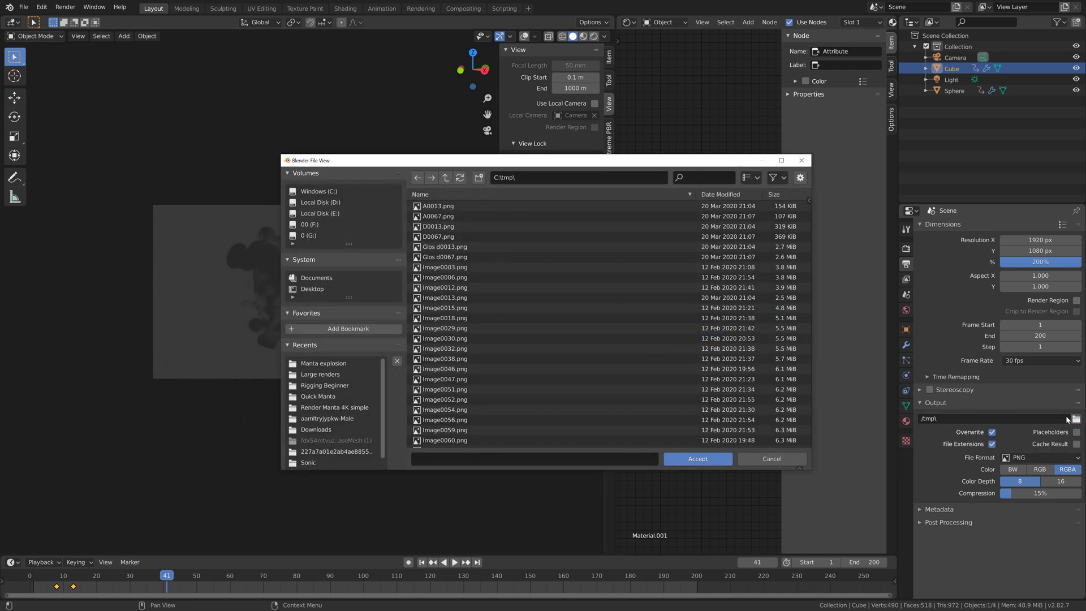
pyautogui.click(333, 214)
pyautogui.click(442, 297)
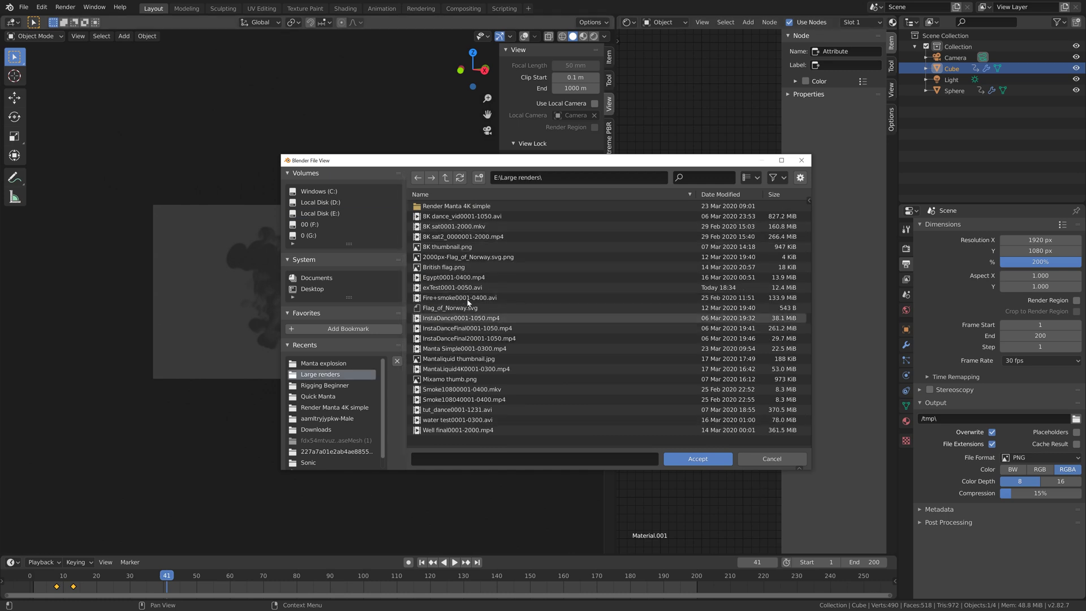
pyautogui.click(479, 177)
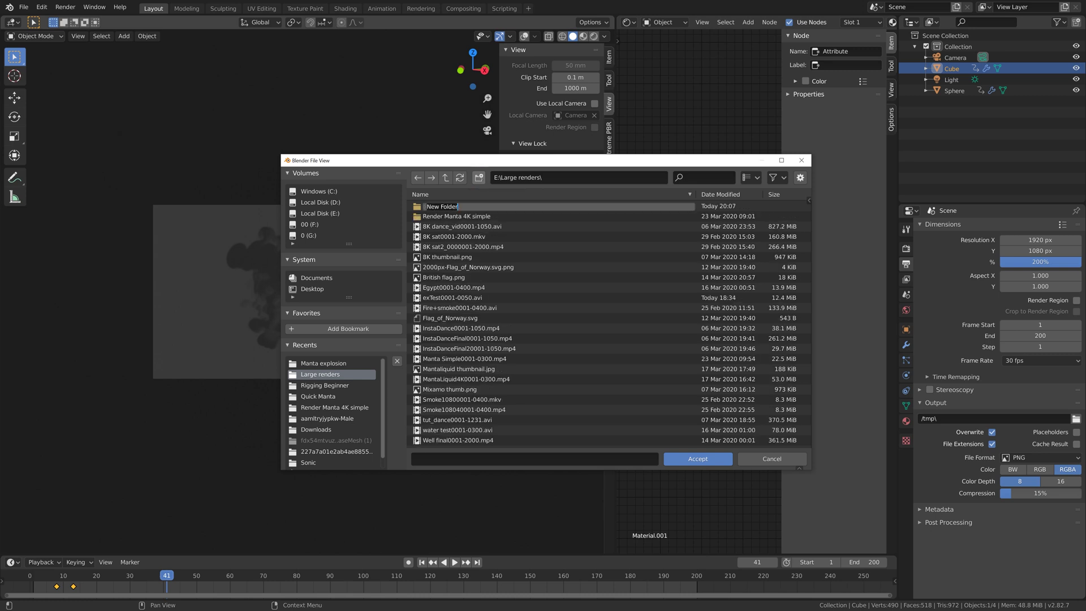
pyautogui.write('ExManta')
pyautogui.press('Return')
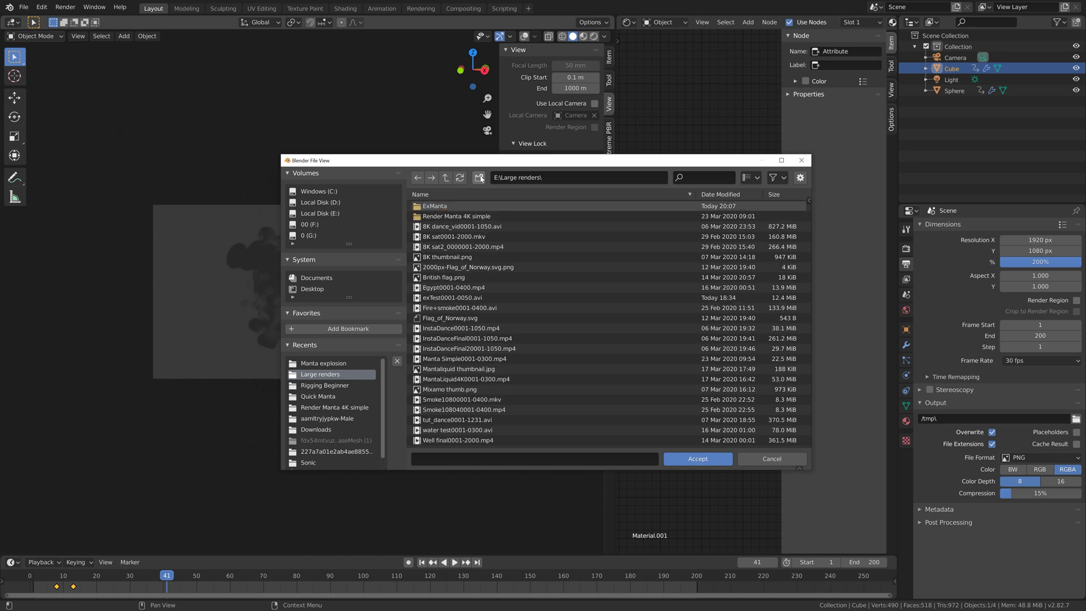
# Set the render output to the ExManta folder with the file name tut
pyautogui.click(470, 206)
pyautogui.click(482, 458)
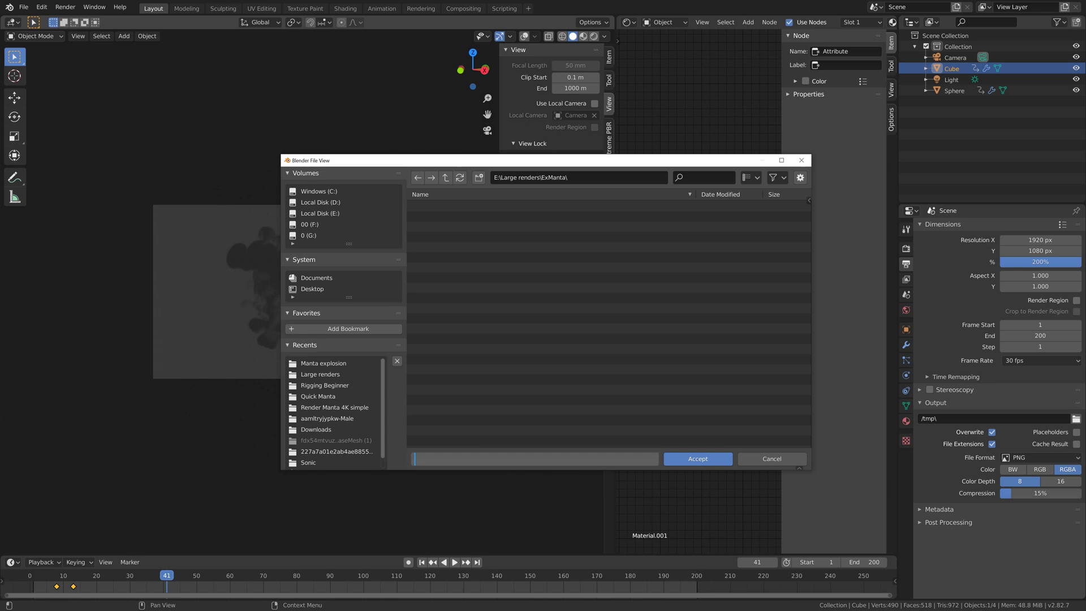
pyautogui.write('tut')
pyautogui.press('Return')
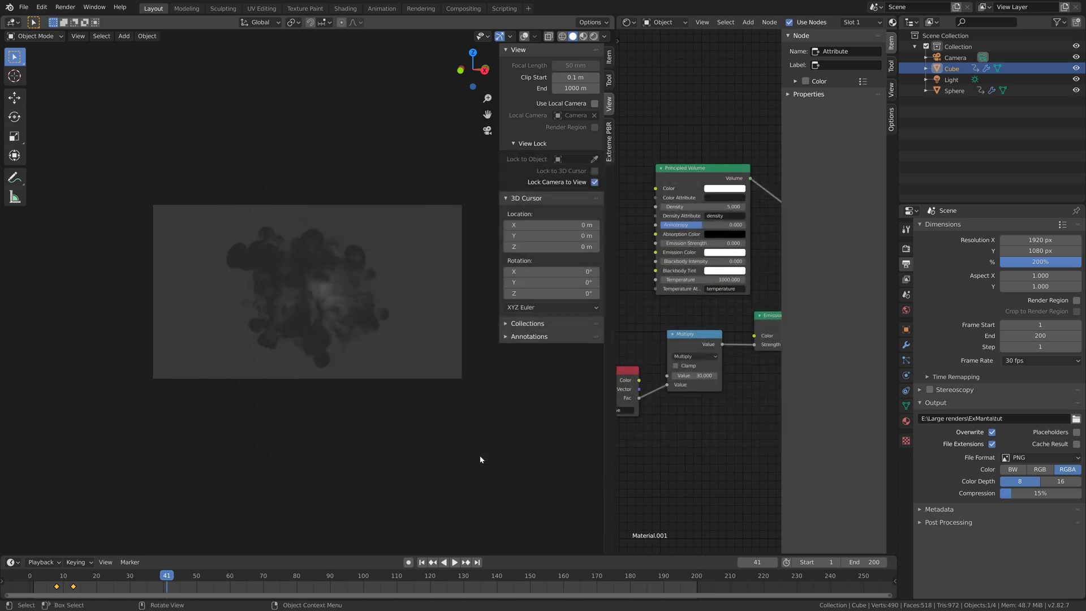
# Set the PNG output compression to 80%
pyautogui.click(1040, 493)
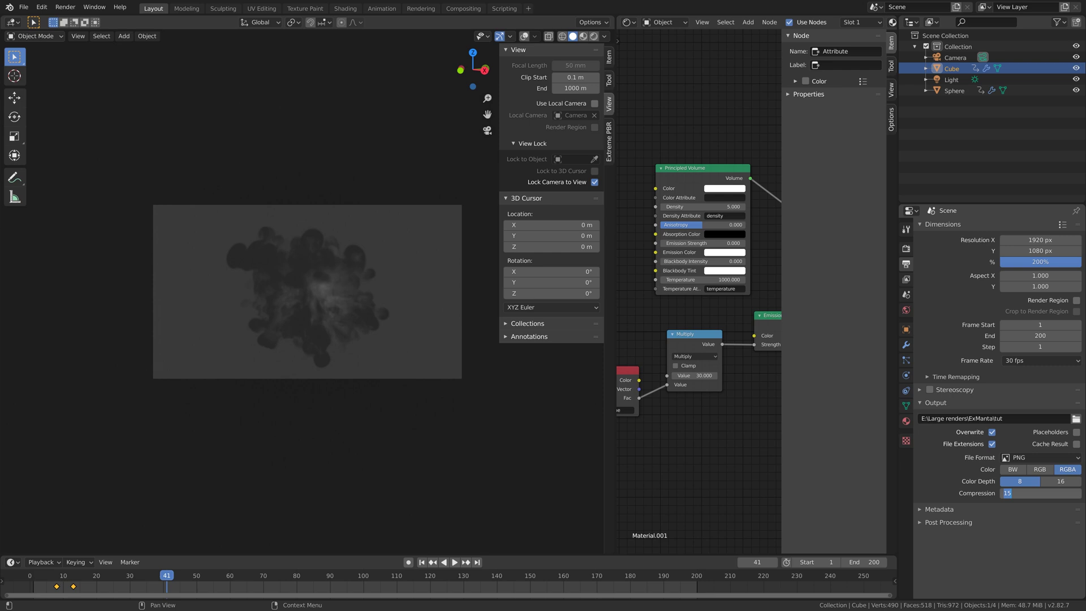
pyautogui.write('80')
pyautogui.press('Return')
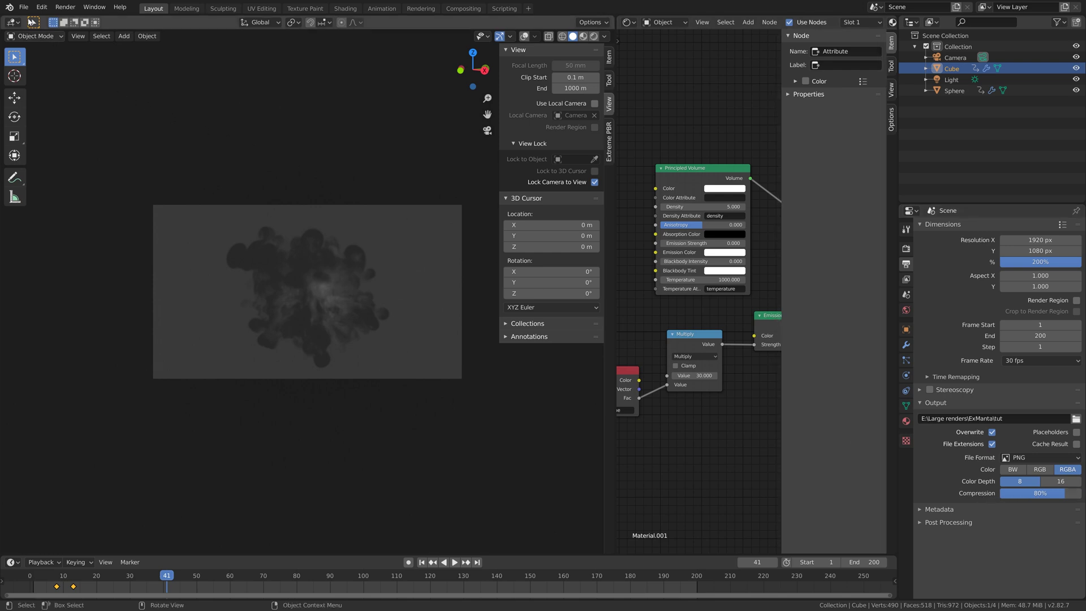
# Save the project under the incremented name tut4.blend in the Manta explosion folder
pyautogui.click(24, 6)
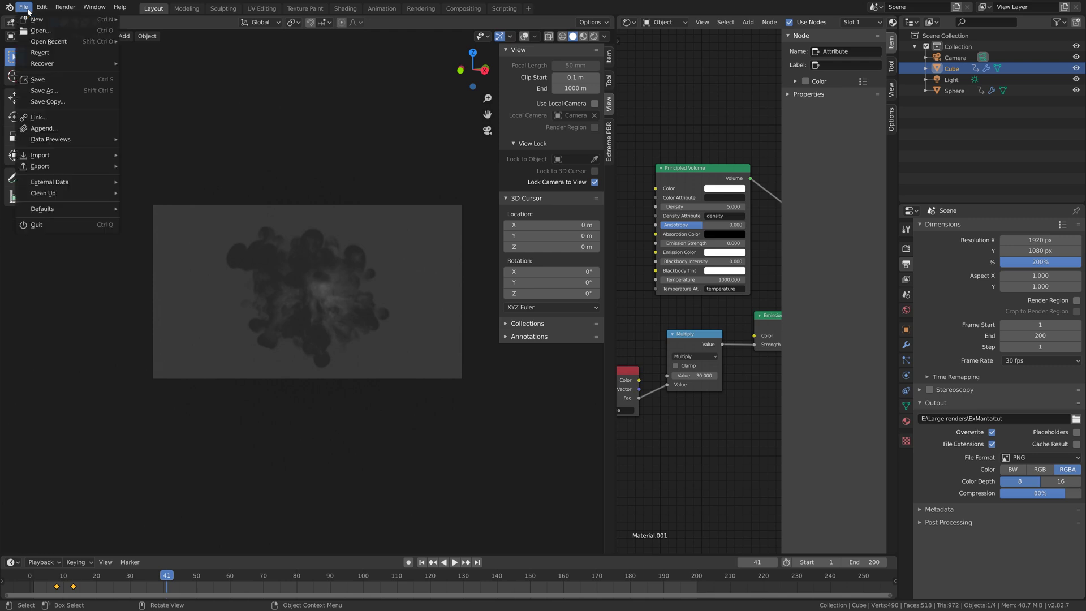
pyautogui.click(44, 91)
pyautogui.click(639, 459)
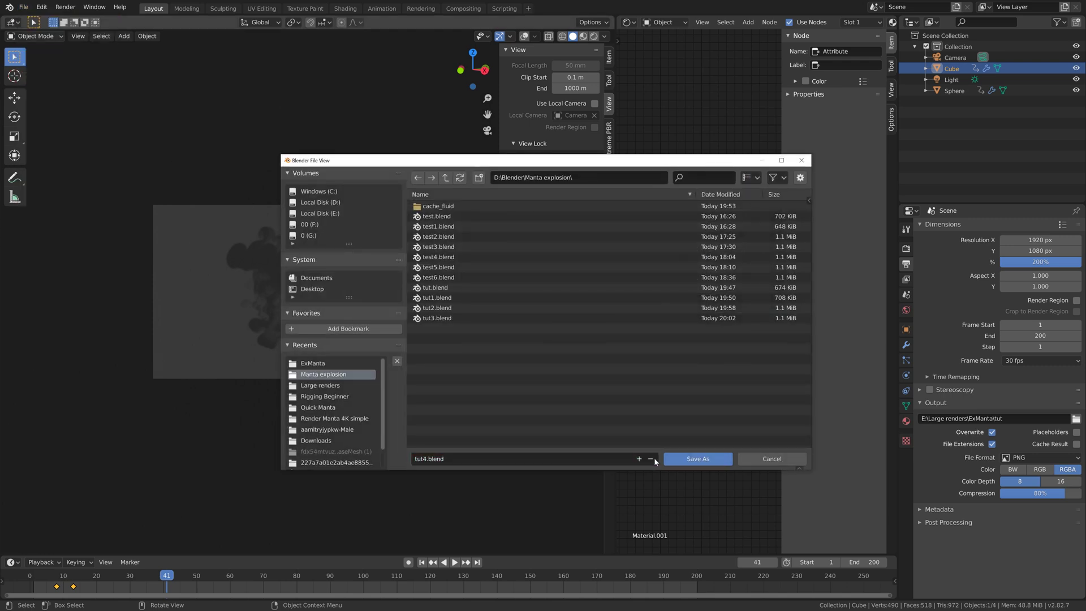
pyautogui.click(675, 458)
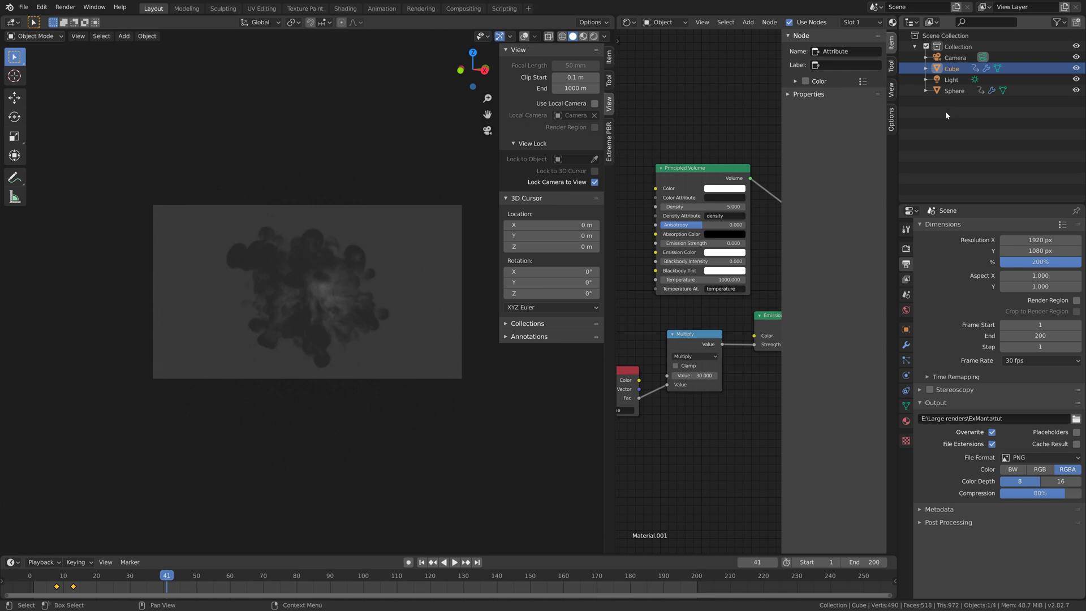
# Free the gas domain's baked data, set its Resolution Divisions to 400, and bake the data again
pyautogui.click(906, 376)
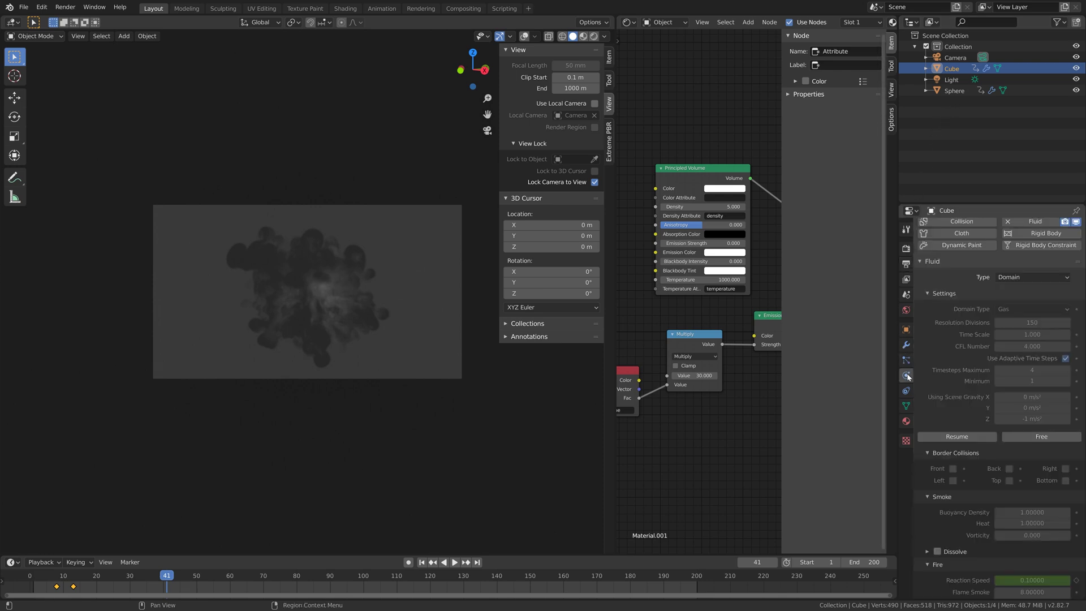
pyautogui.click(1040, 437)
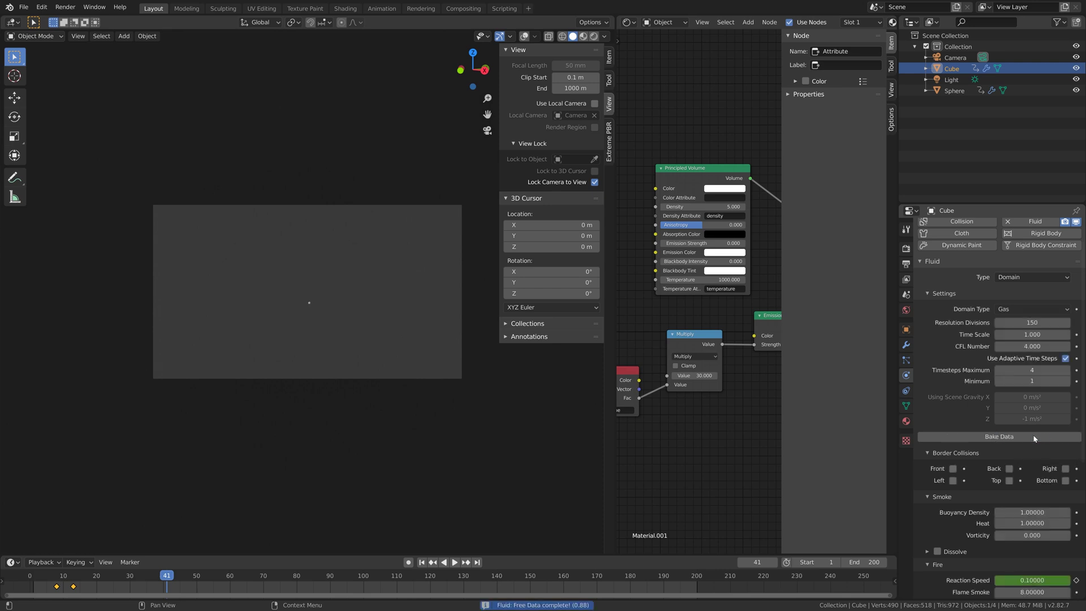
pyautogui.click(1032, 323)
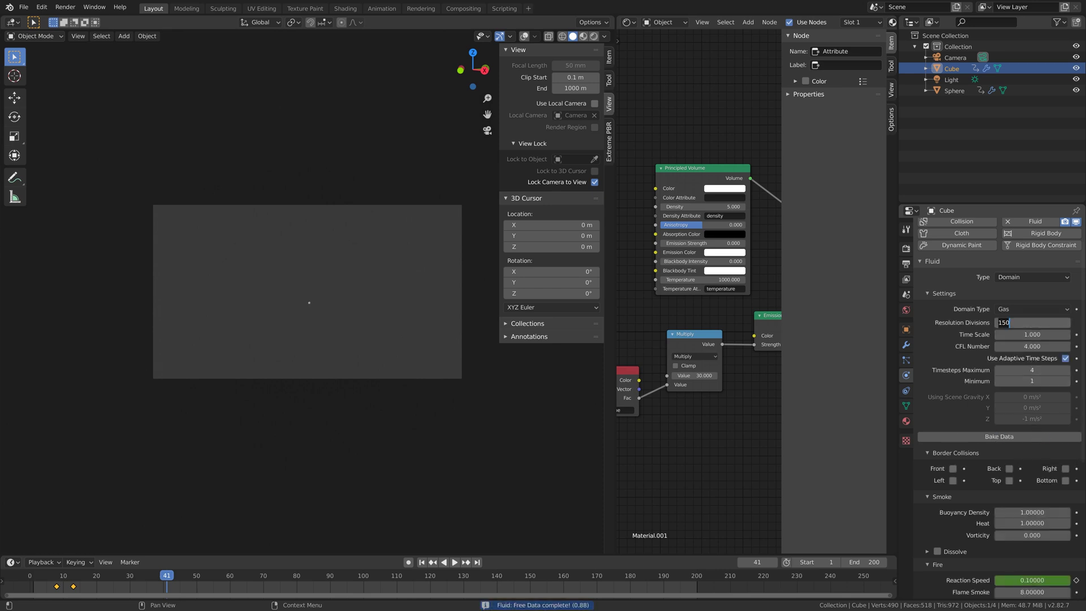
pyautogui.write('400')
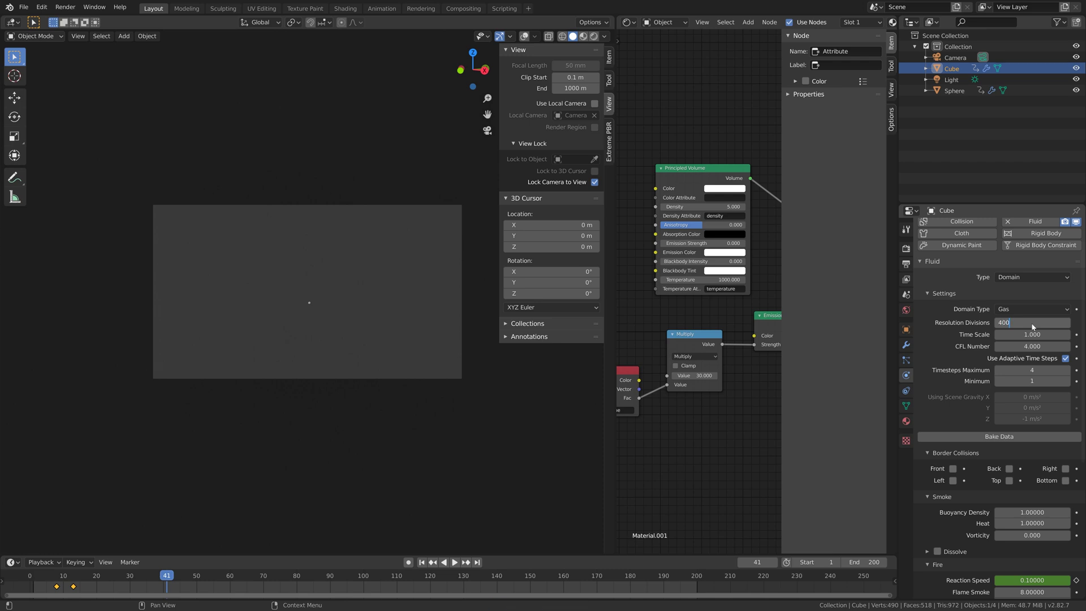
pyautogui.press('Return')
pyautogui.click(979, 439)
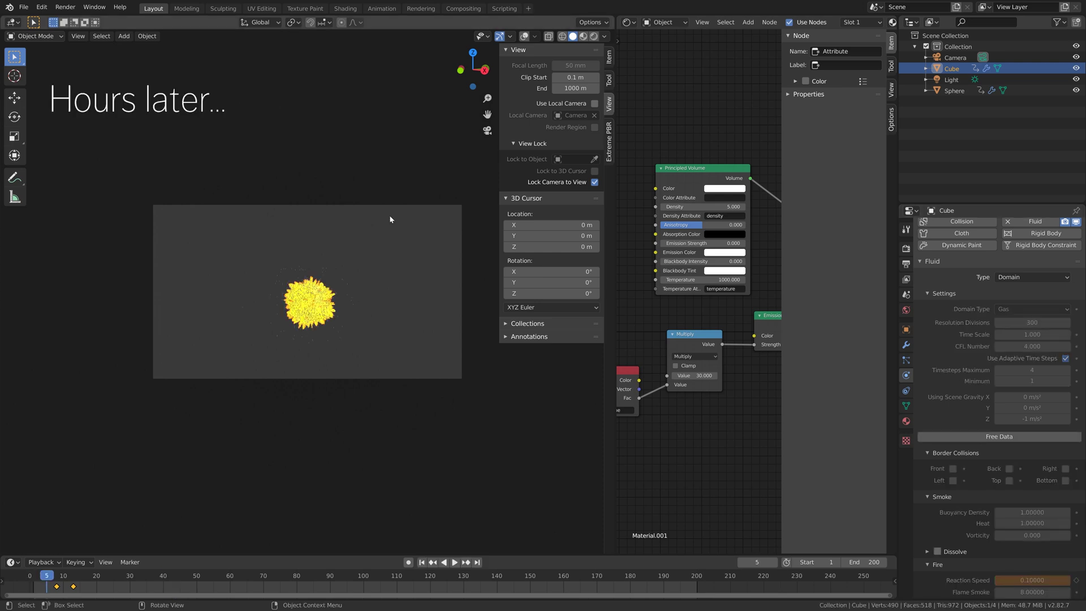
# Save the project under the incremented name tut5.blend in the Manta explosion folder
pyautogui.click(23, 7)
pyautogui.click(83, 106)
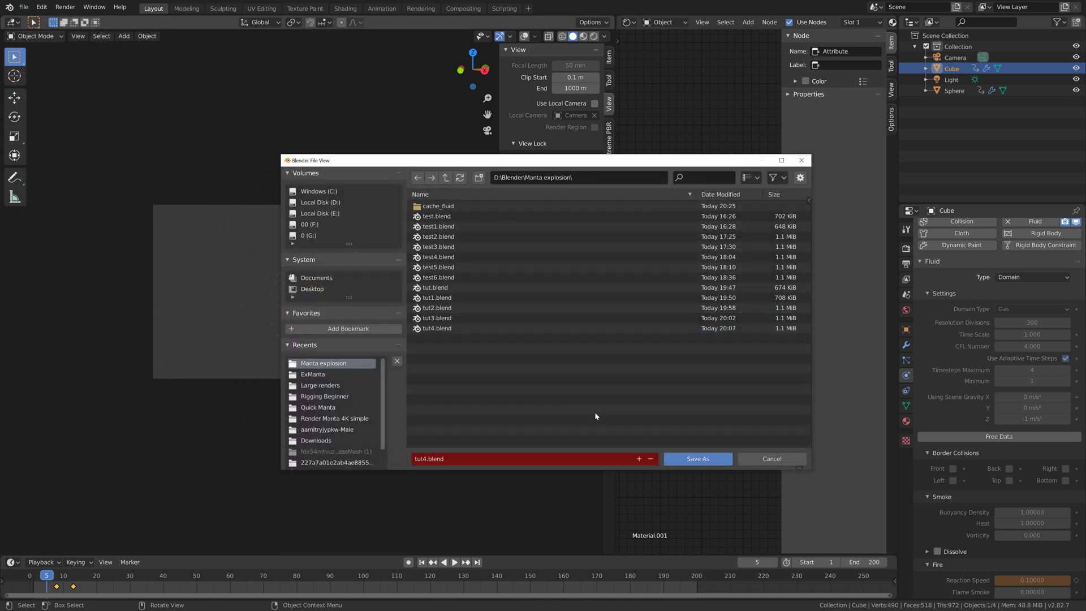
pyautogui.click(682, 459)
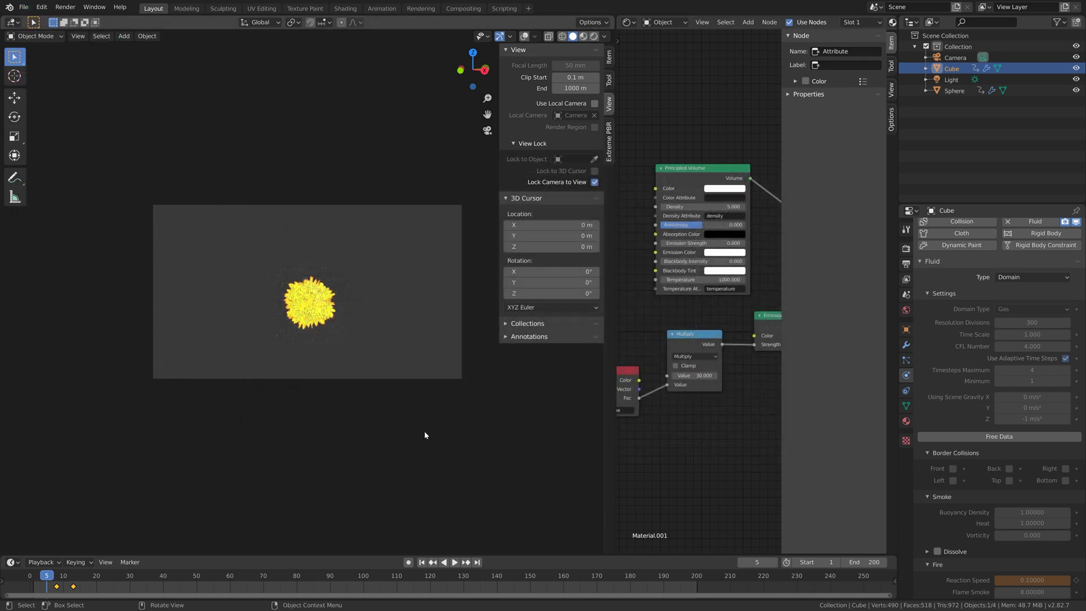
# Check the rebaked smoke at frames 66, 138 and 185 of the timeline
pyautogui.click(251, 576)
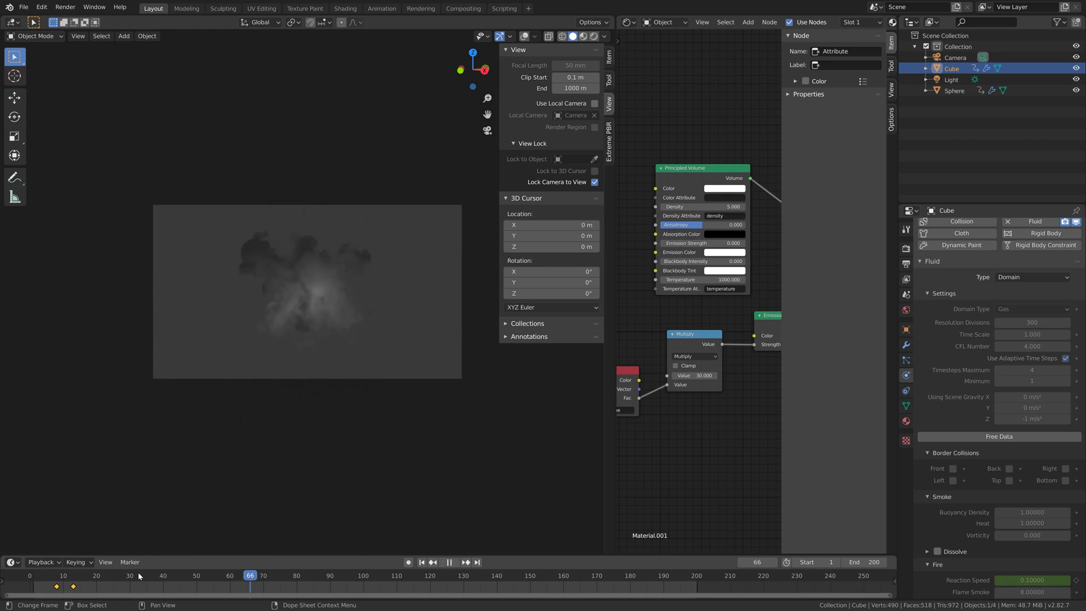
pyautogui.click(490, 575)
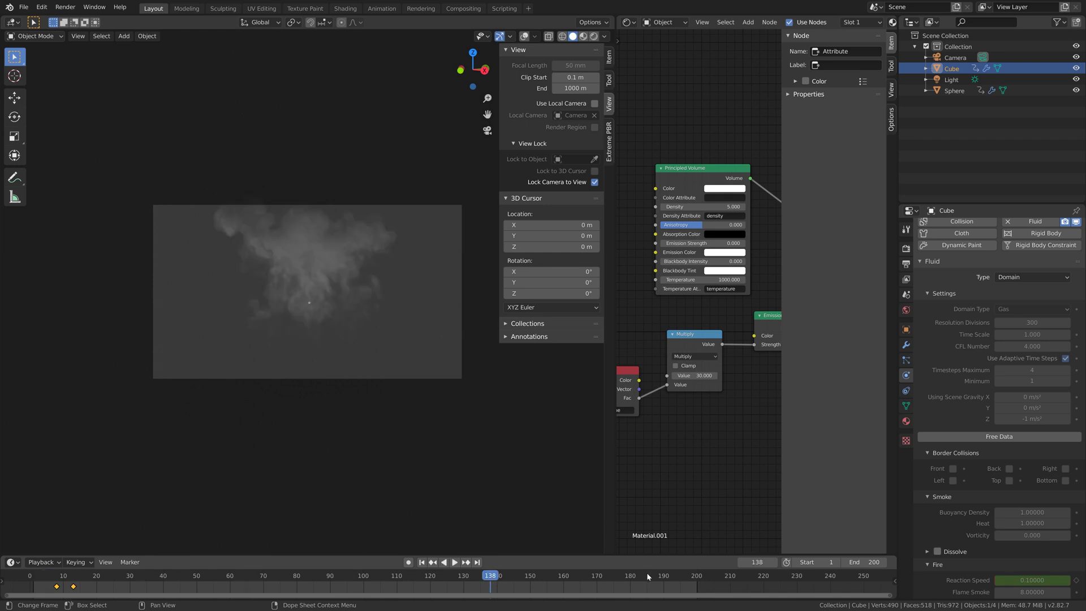
pyautogui.click(647, 575)
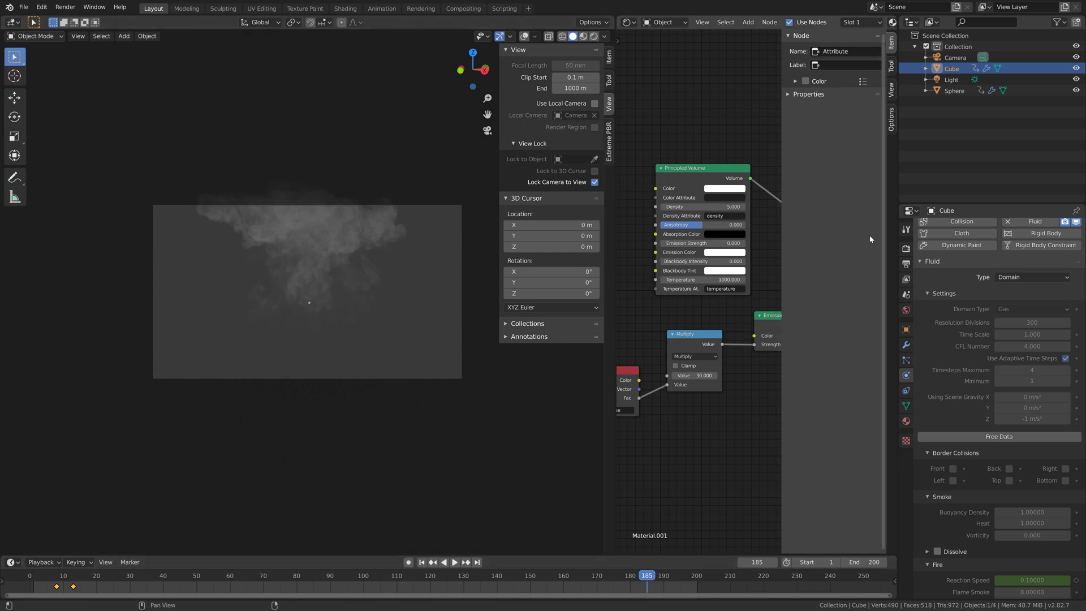
# Briefly preview frame 185 in rendered shading, return to solid shading, and set the Cycles render device to CPU
pyautogui.click(906, 249)
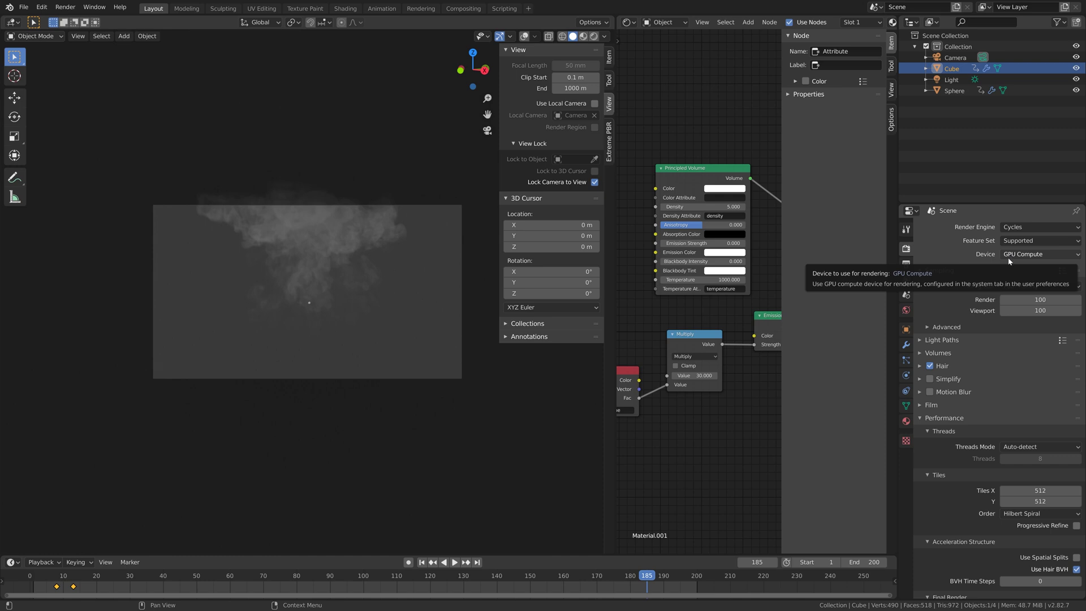
pyautogui.click(594, 36)
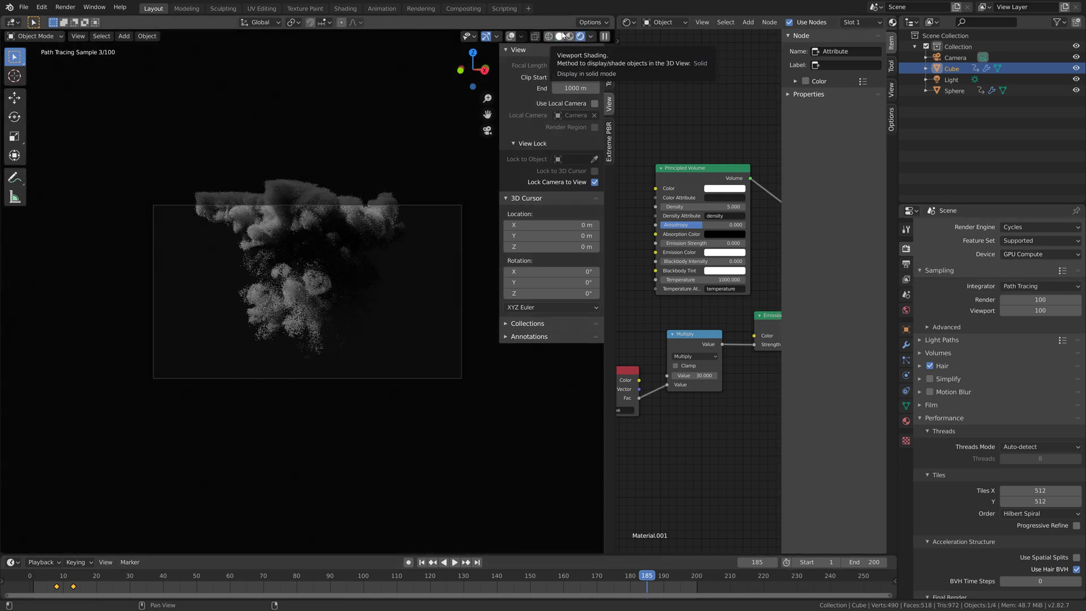
pyautogui.click(563, 35)
pyautogui.click(1018, 254)
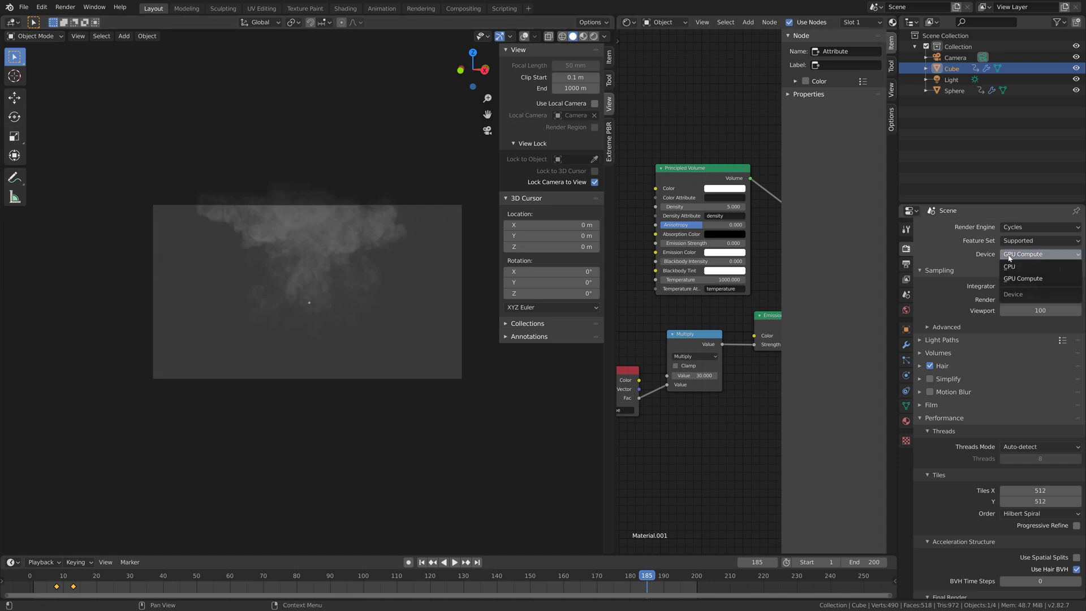
pyautogui.click(1022, 273)
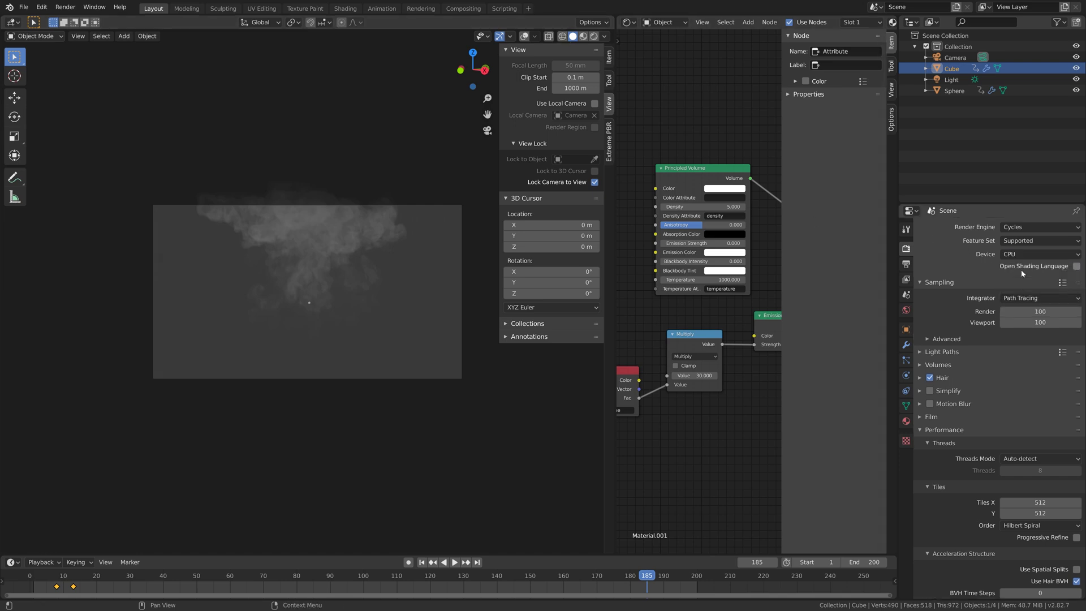
# Show the viewport overlays and rotate the light about 150° around the global Z axis
pyautogui.click(950, 81)
pyautogui.click(526, 36)
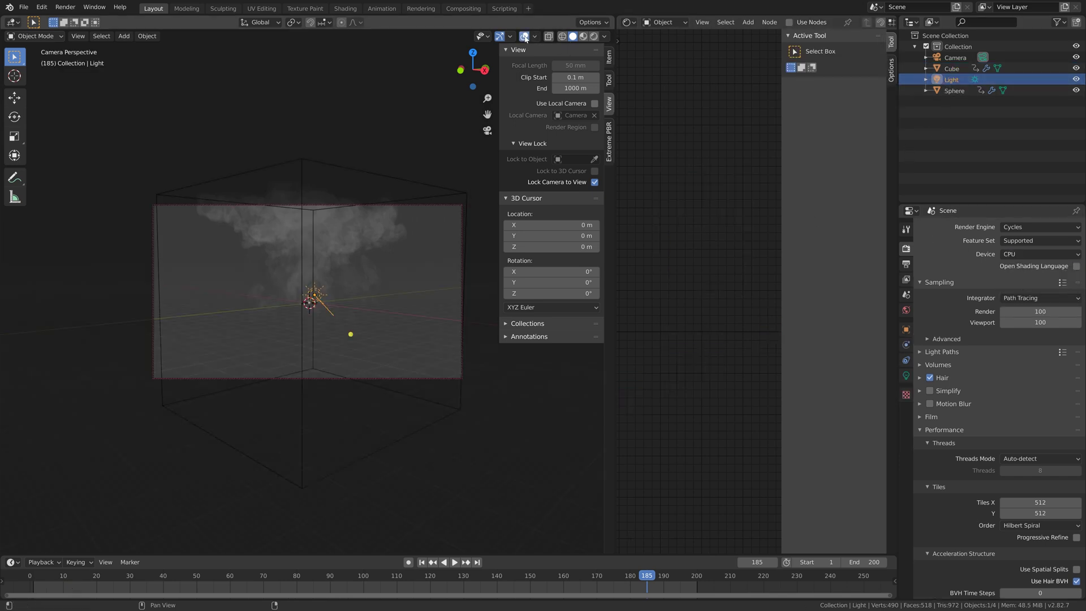
pyautogui.press('r')
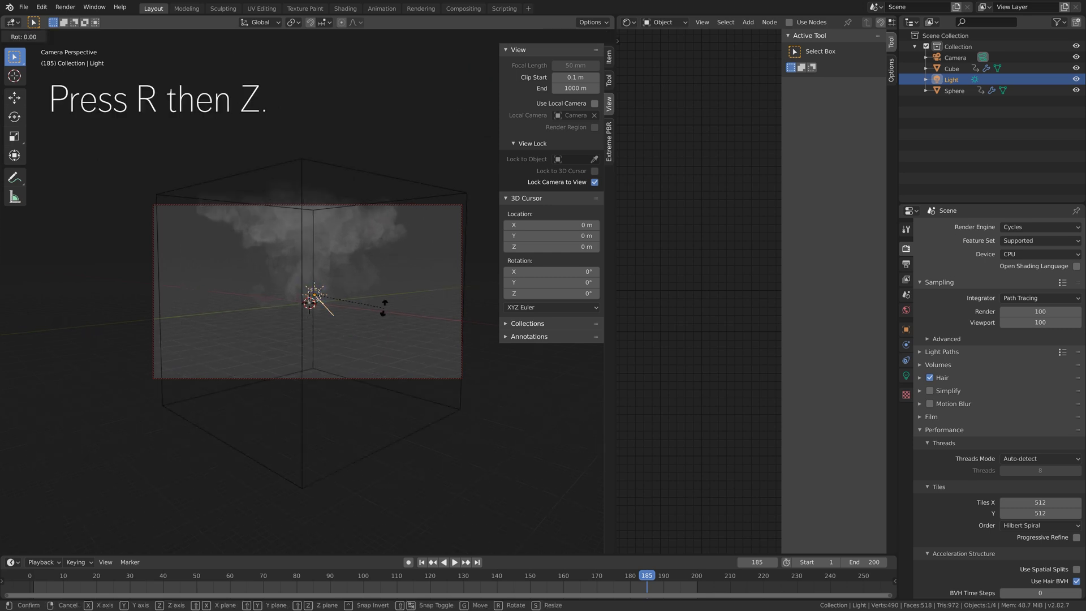
pyautogui.press('z')
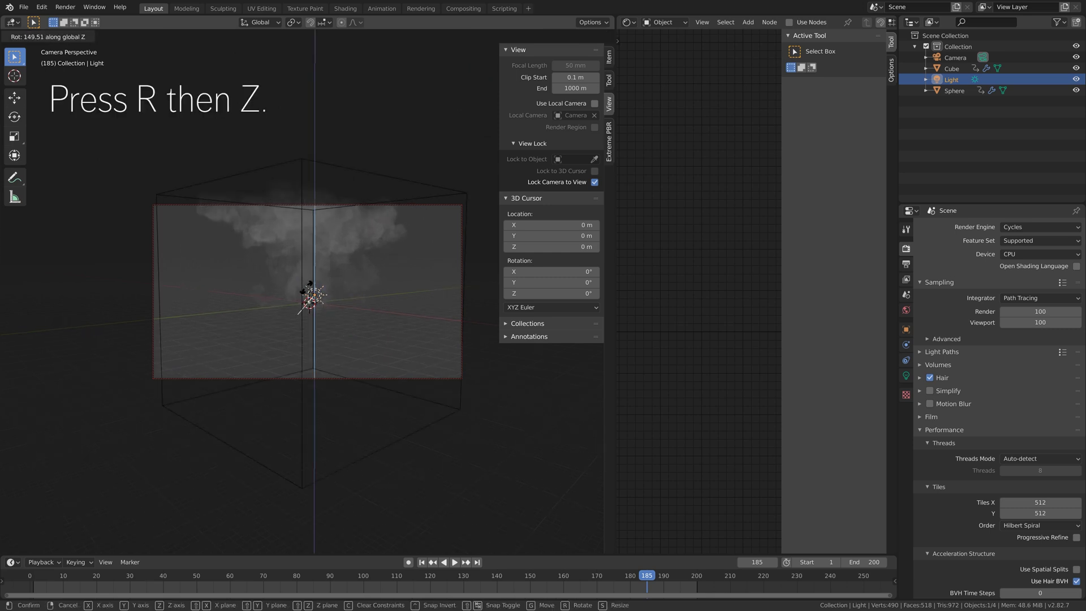
pyautogui.click(310, 284)
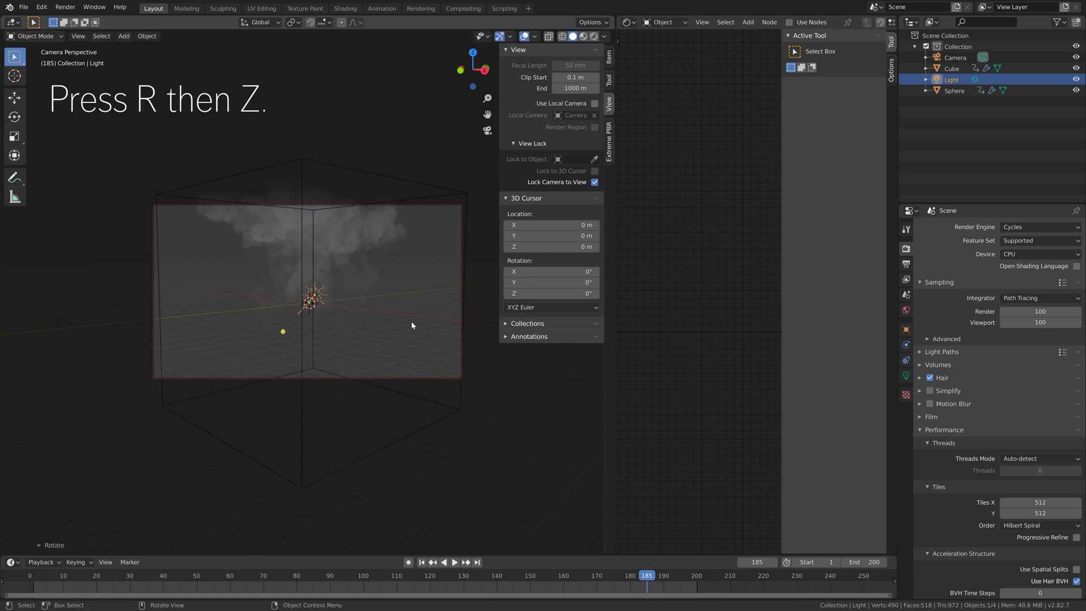
# Preview the relit smoke in rendered shading with overlays hidden, and move the timeline to frame 60
pyautogui.click(592, 38)
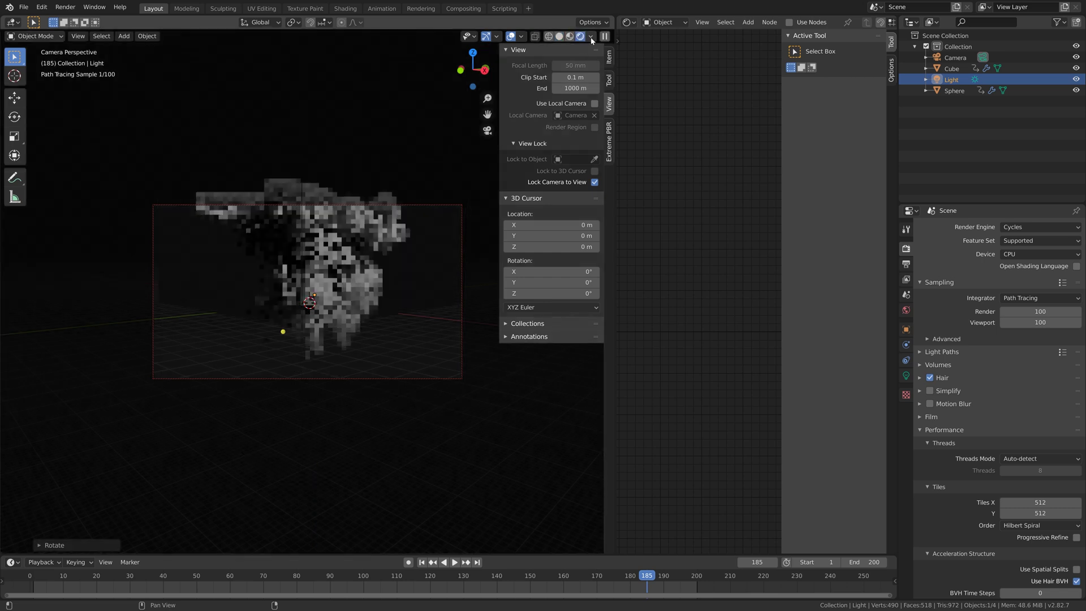
pyautogui.click(511, 36)
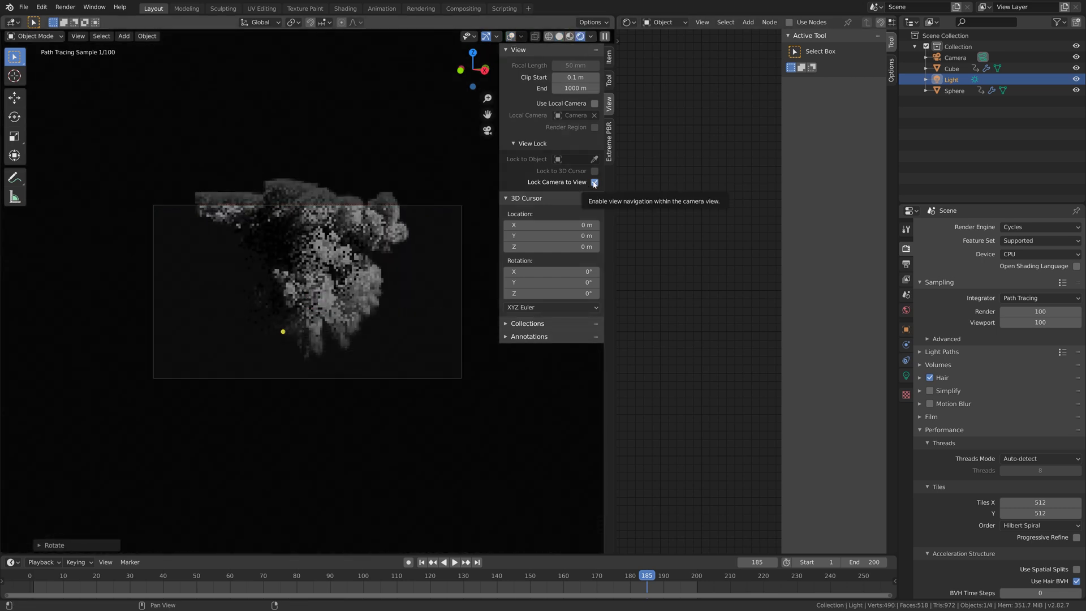
pyautogui.click(235, 573)
pyautogui.press('space')
pyautogui.press('space')
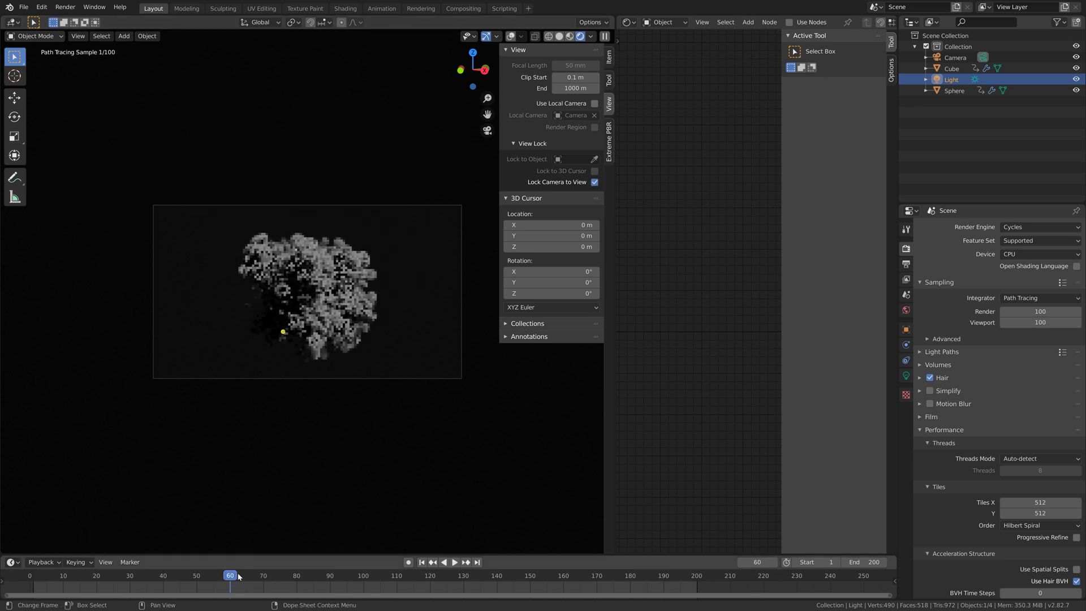
# Turn off Lock Camera to View and compare the rendered fire at frames 13 and 18, settling on frame 16
pyautogui.click(595, 182)
pyautogui.scroll(4, 303, 300)
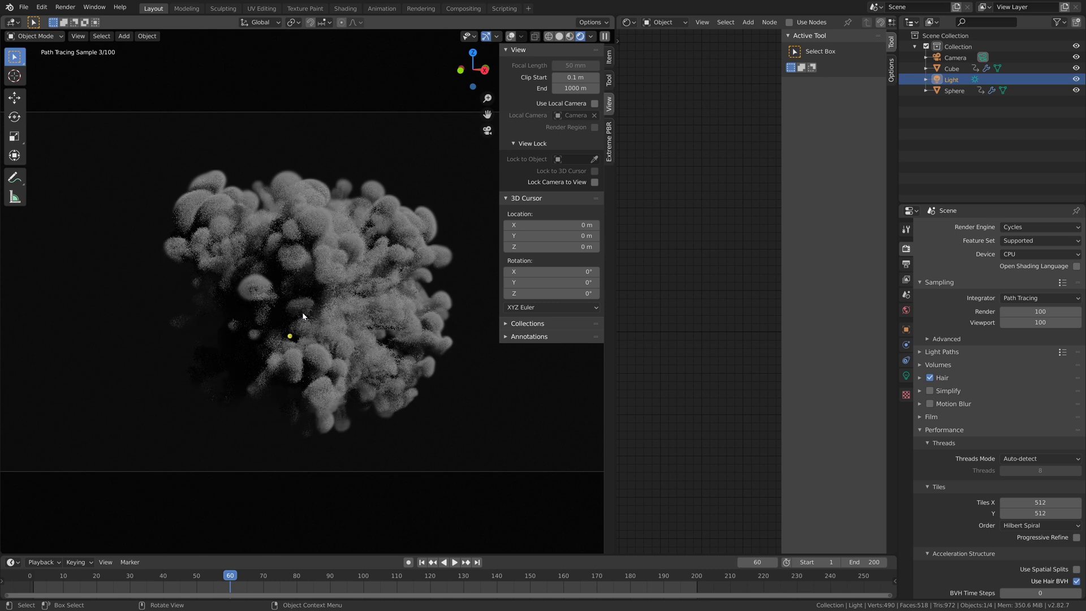
pyautogui.click(73, 577)
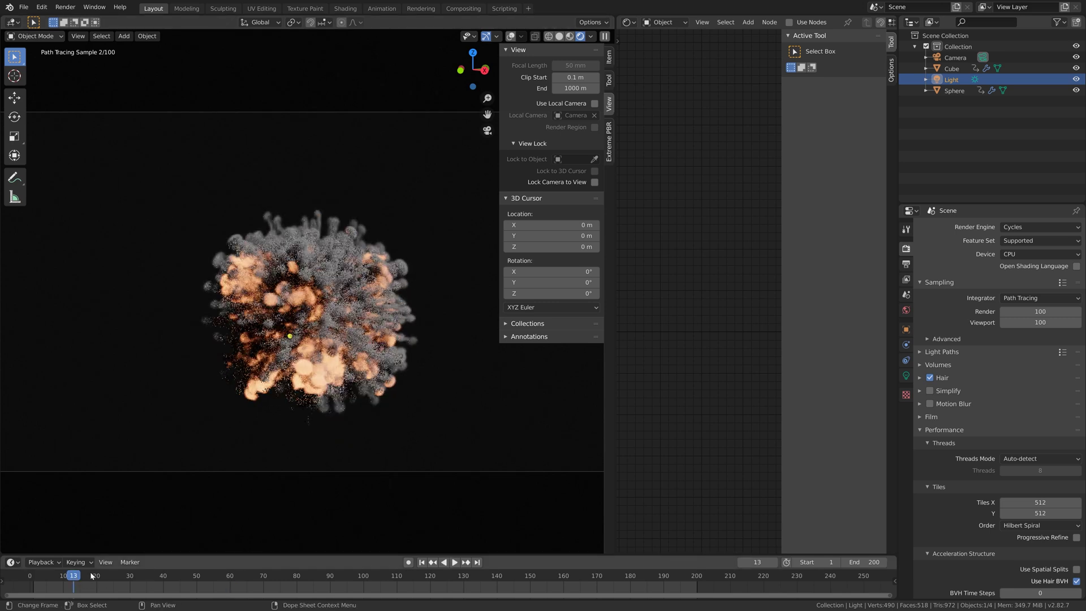
pyautogui.click(90, 577)
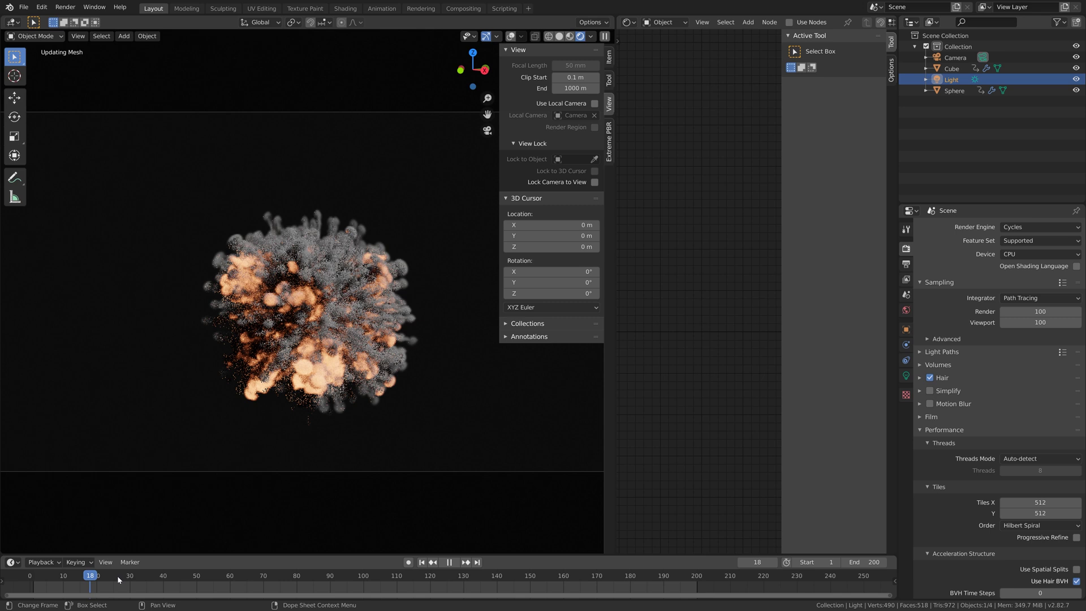
pyautogui.click(83, 577)
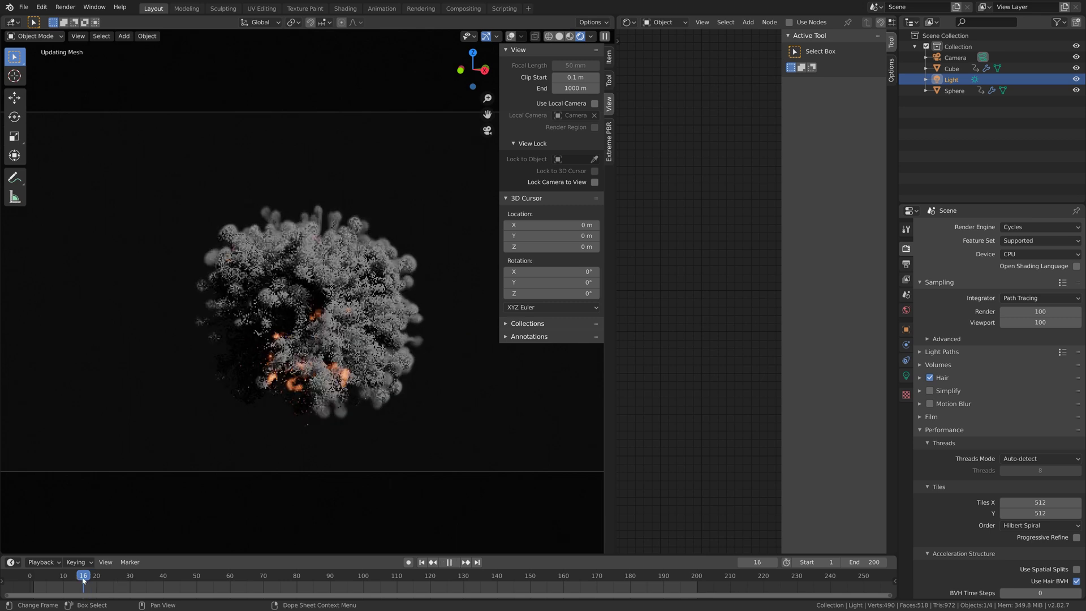
# Return the viewport to solid shading and set the Cycles render device to GPU Compute
pyautogui.click(560, 36)
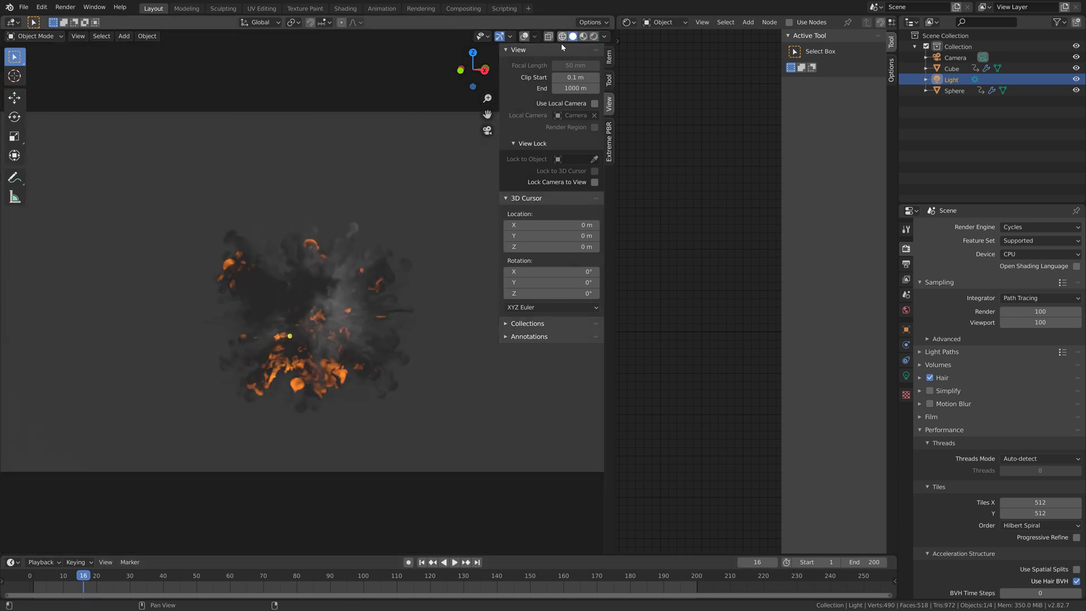
pyautogui.click(1036, 254)
pyautogui.click(1032, 279)
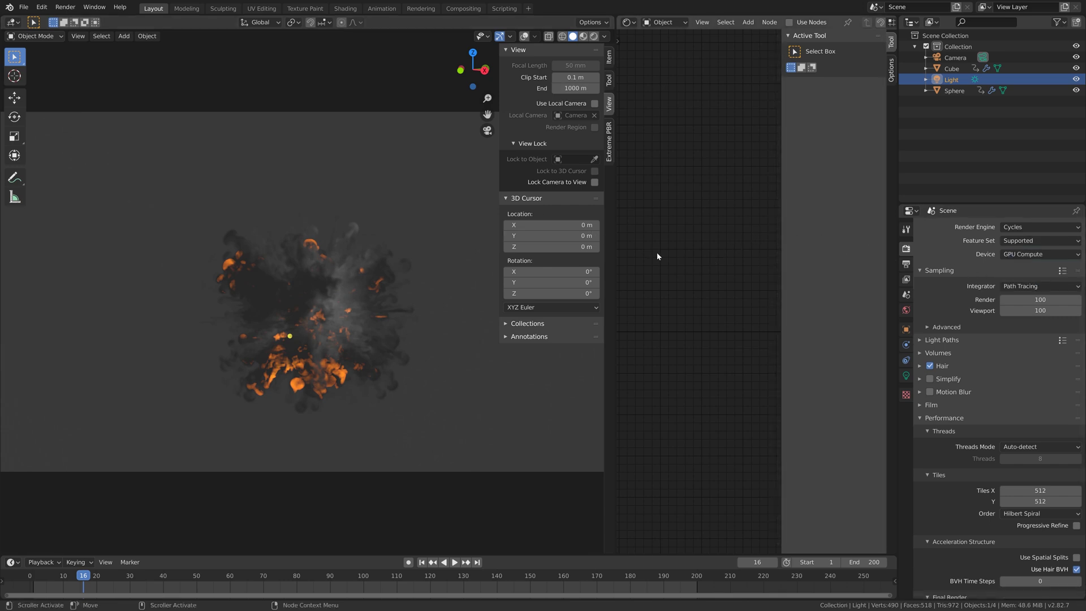
# Render frame 16 as a still image, examine the explosion's smoke and fire, and close the render window
pyautogui.scroll(-2, 370, 263)
pyautogui.scroll(-1, 371, 263)
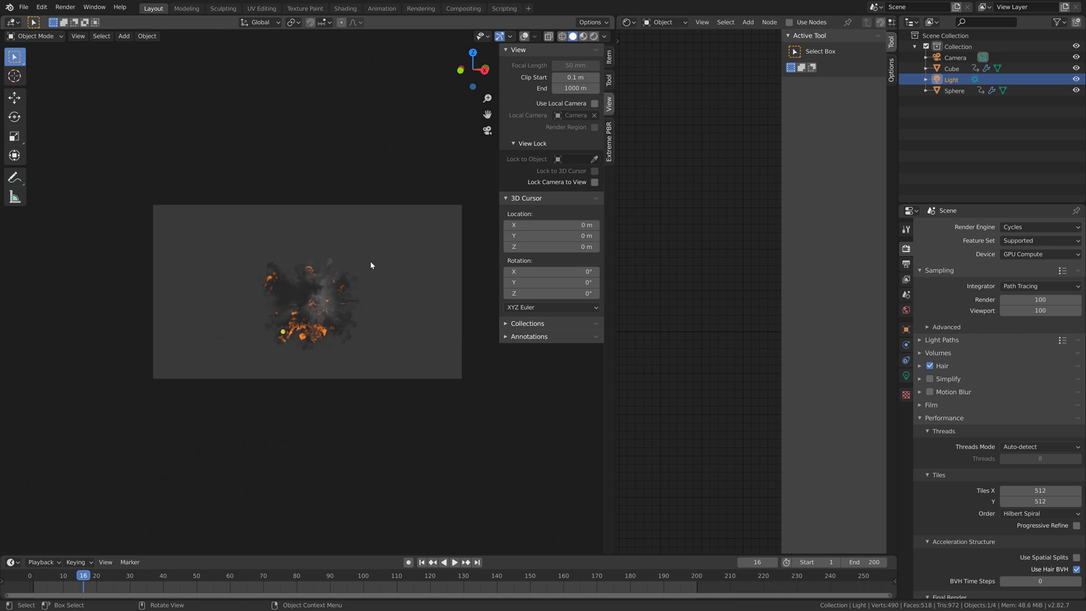
pyautogui.click(59, 9)
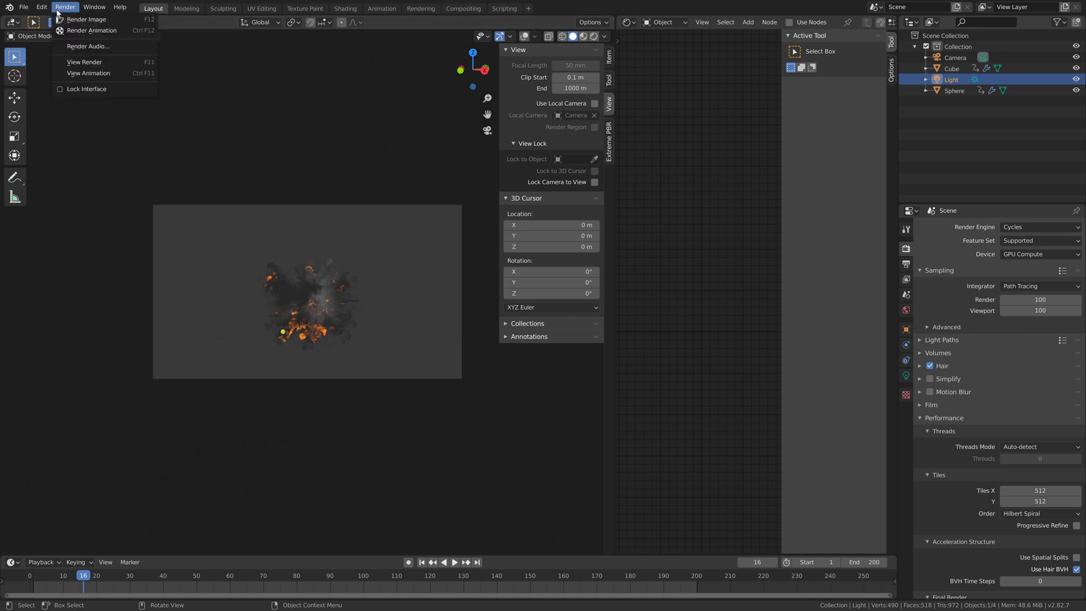
pyautogui.click(62, 19)
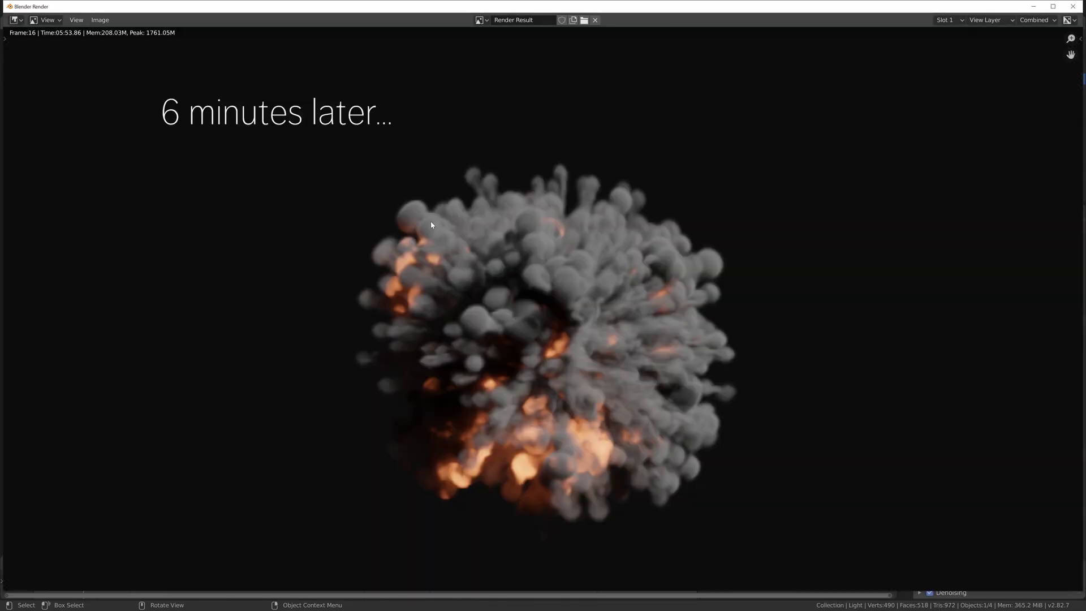
pyautogui.scroll(-1, 479, 196)
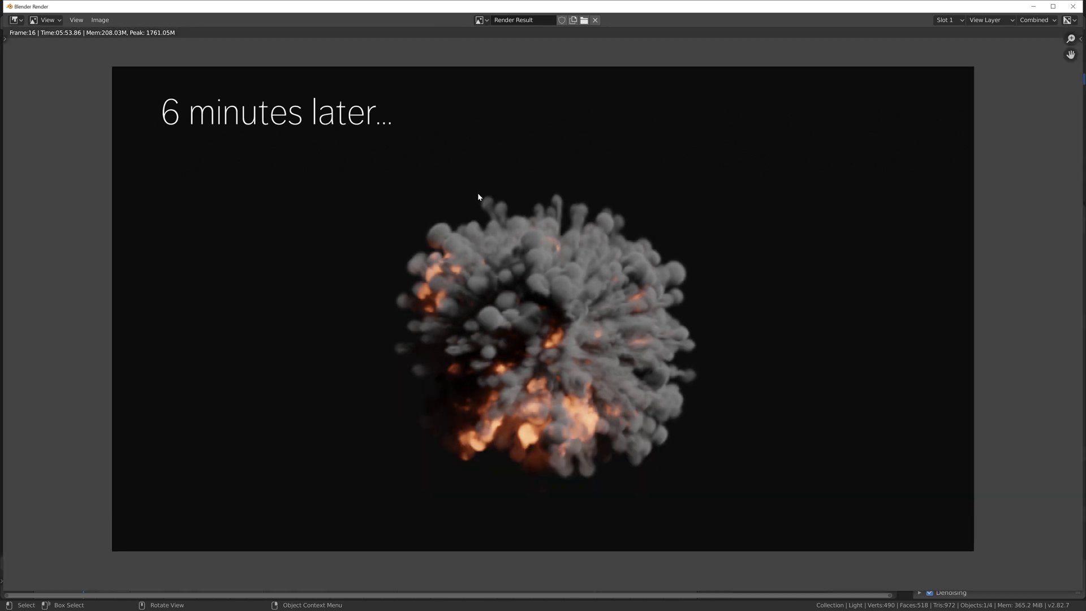
pyautogui.scroll(1, 479, 194)
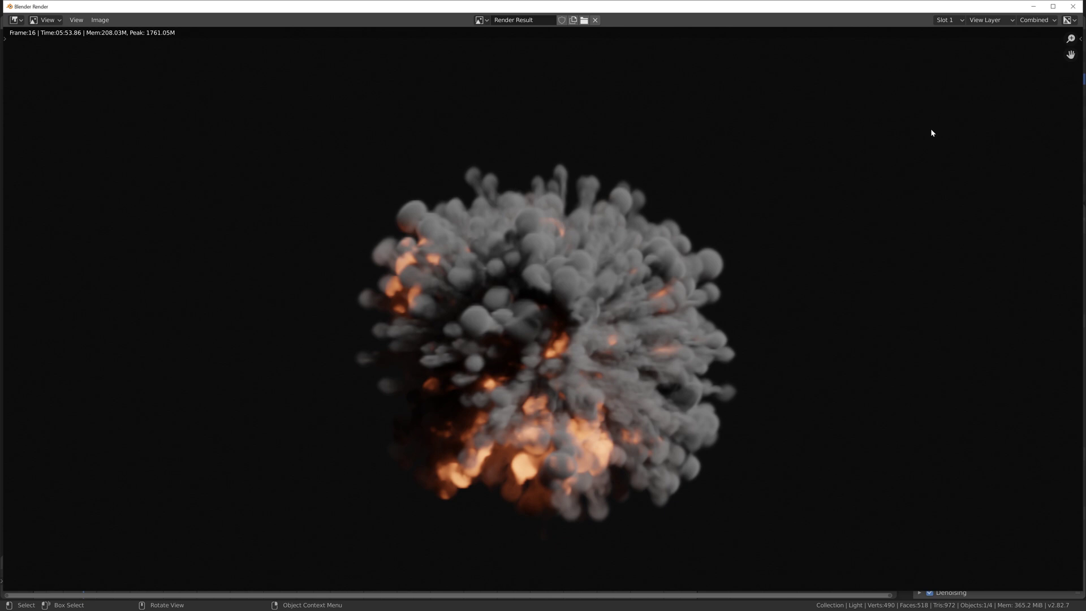
pyautogui.click(1073, 7)
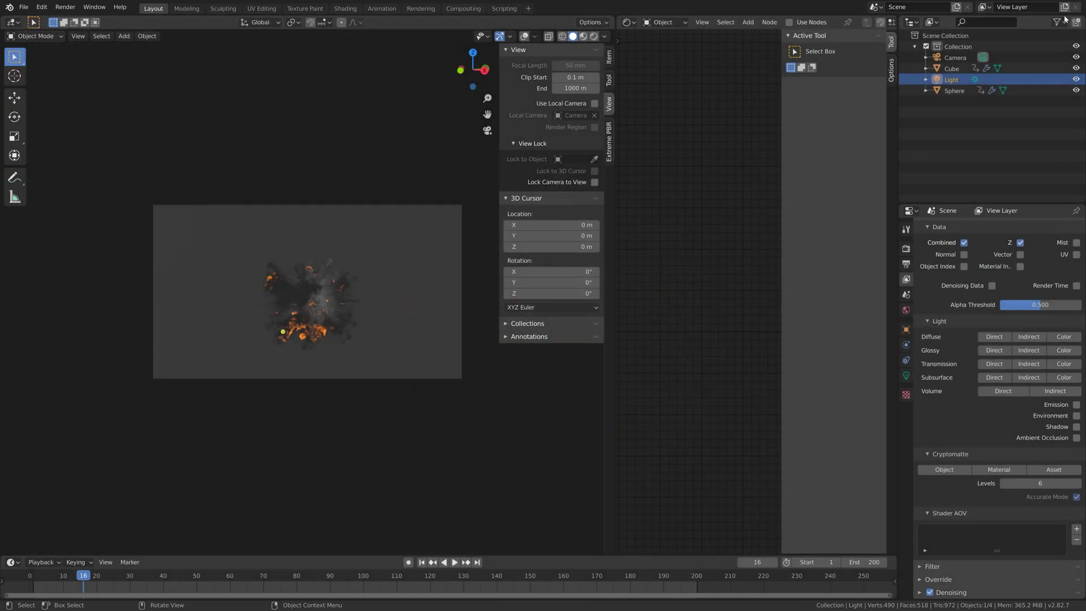
# Save the project under the incremented name following tut5.blend in the Manta explosion folder
pyautogui.click(28, 11)
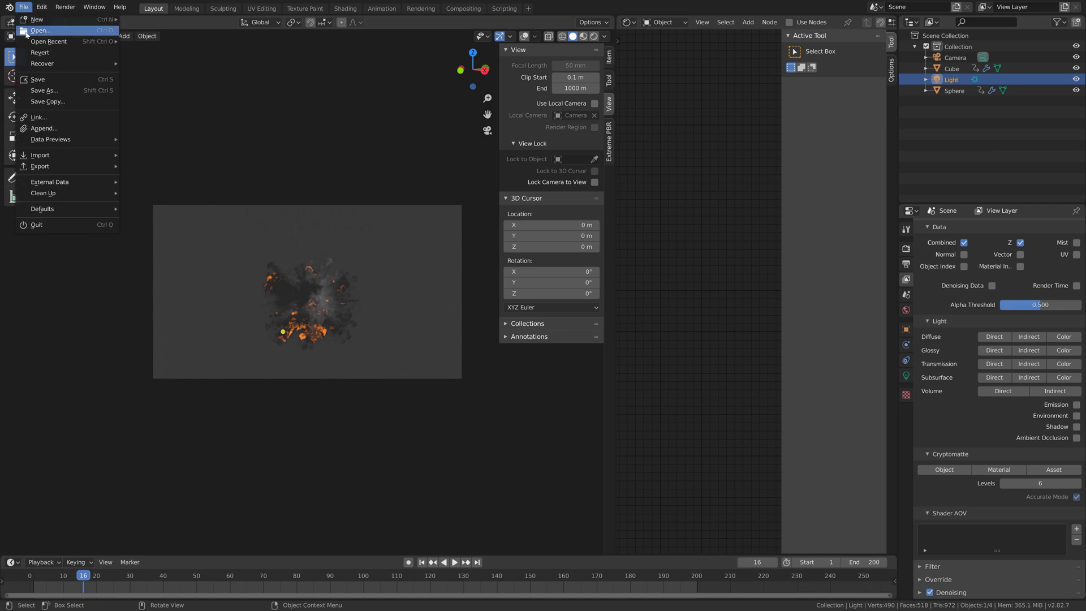
pyautogui.click(34, 90)
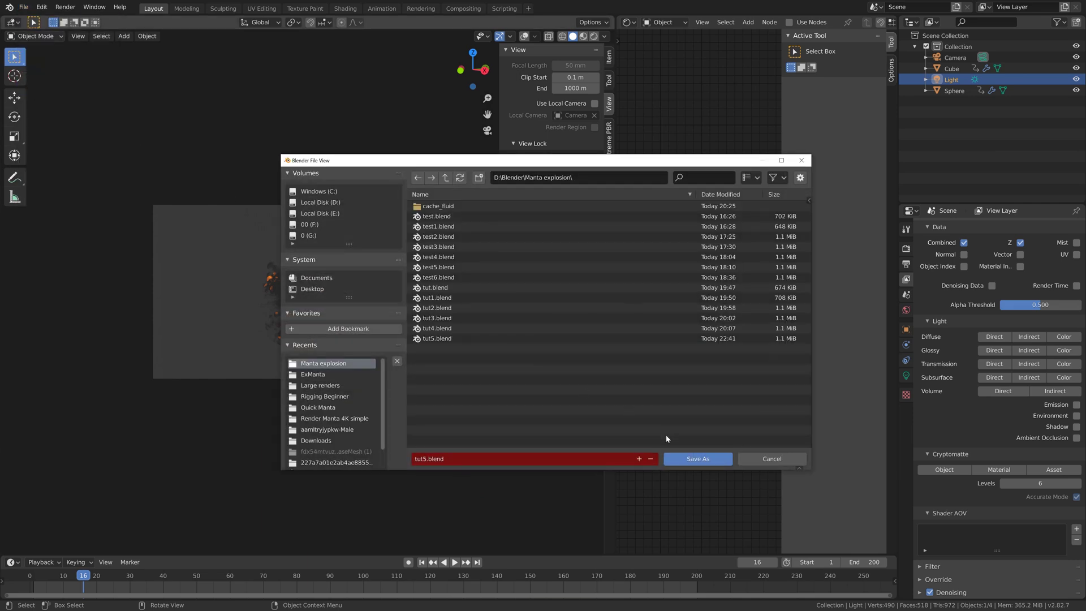
pyautogui.click(640, 459)
pyautogui.click(682, 460)
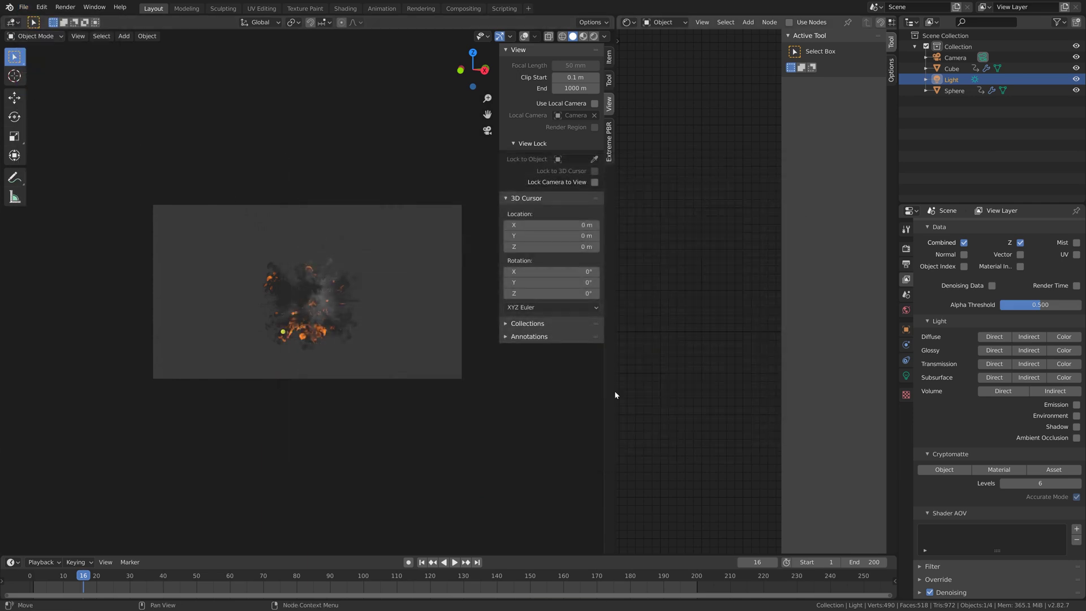
# Start rendering the full explosion animation to the PNG sequence output
pyautogui.click(72, 11)
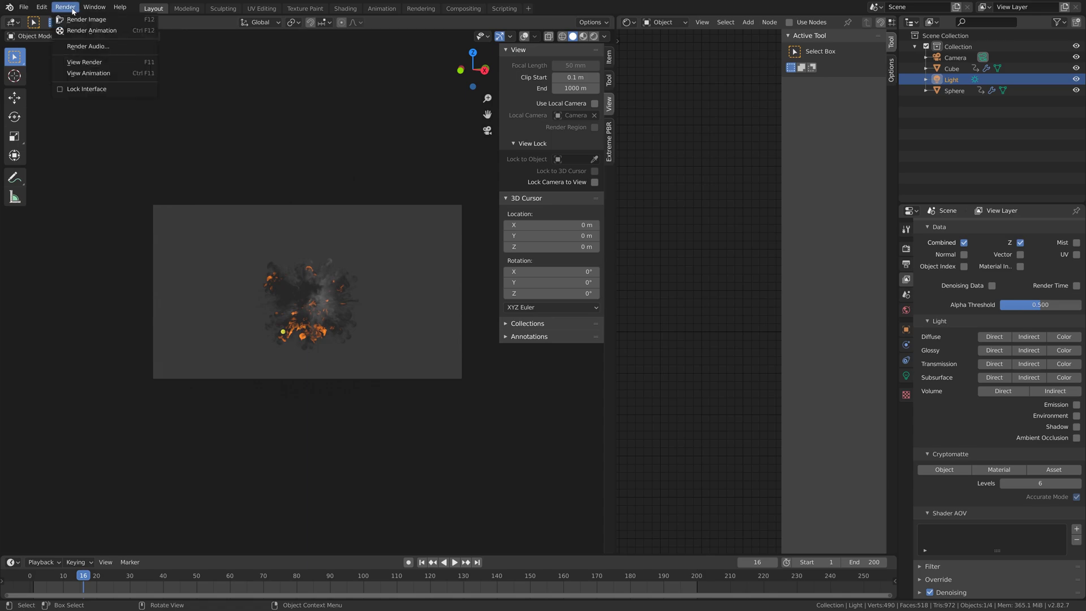
pyautogui.click(73, 29)
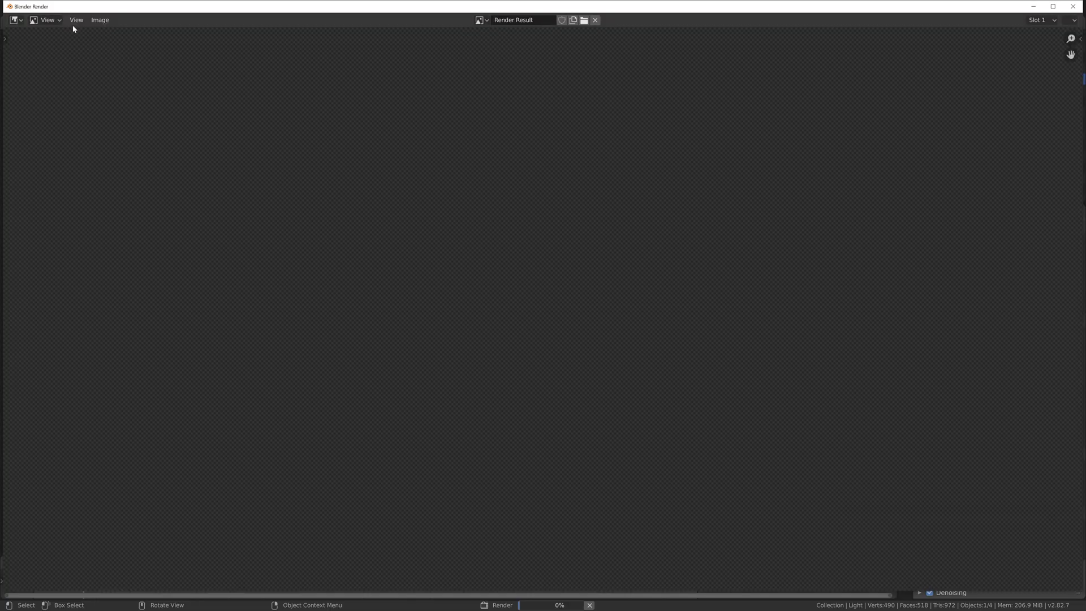